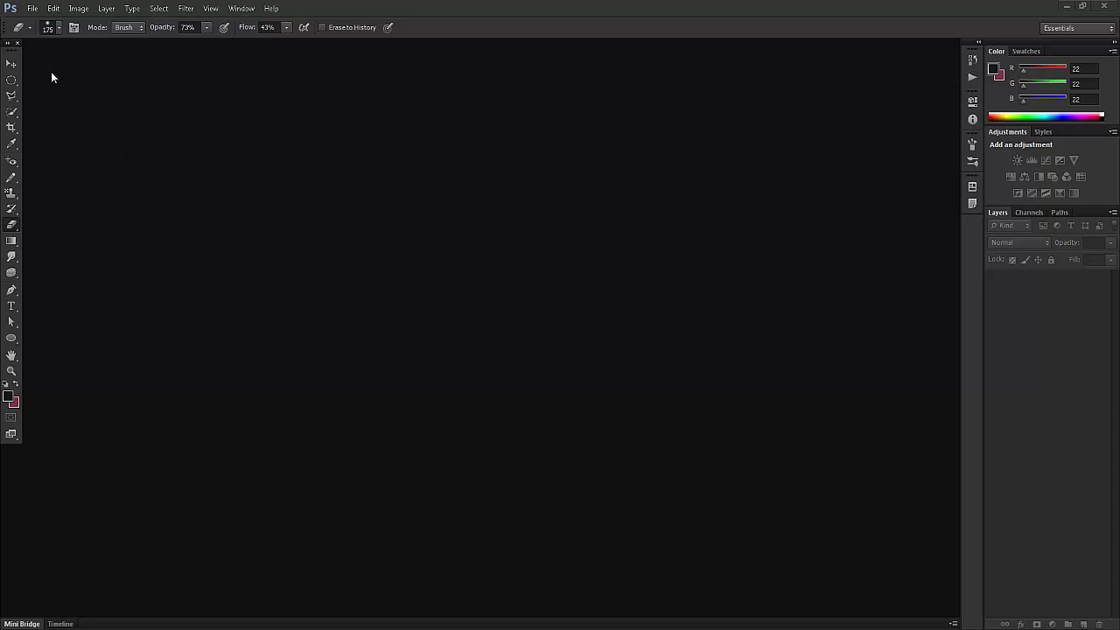
Step: Start a new document named 'Product Design' using the Web 1024 x 768, 72 ppi preset
left_click(32, 8)
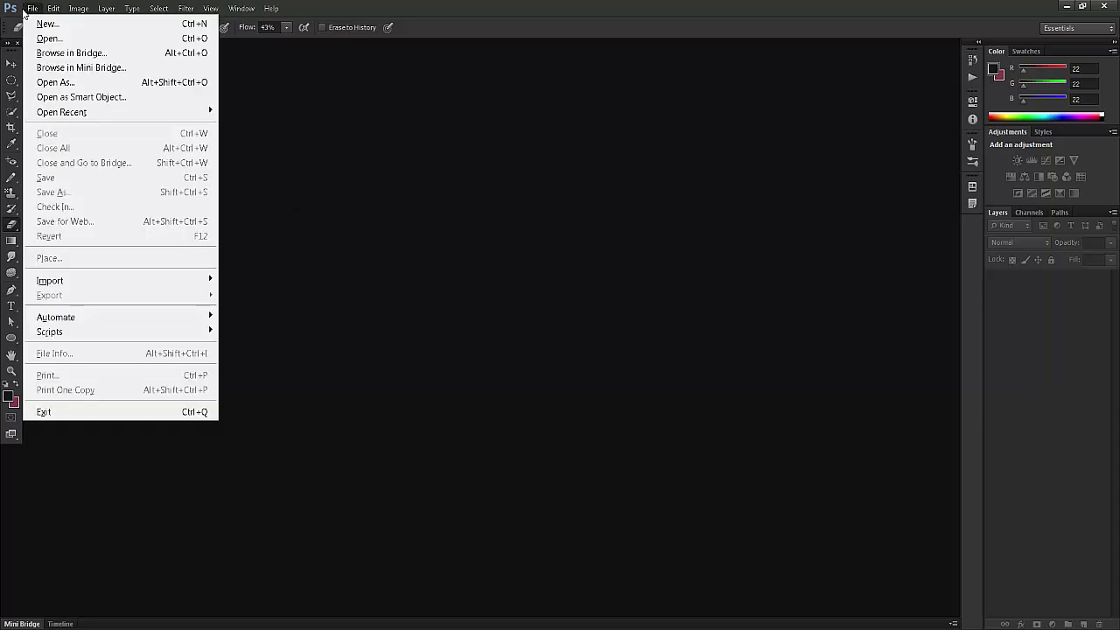
left_click(41, 26)
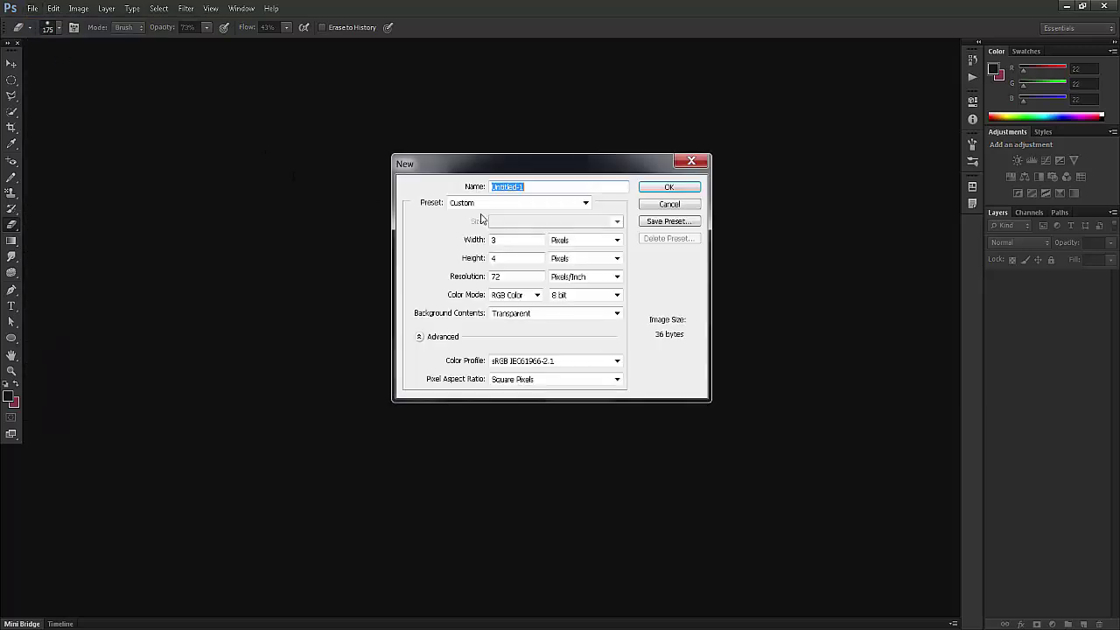
type("Product Design")
left_click(514, 203)
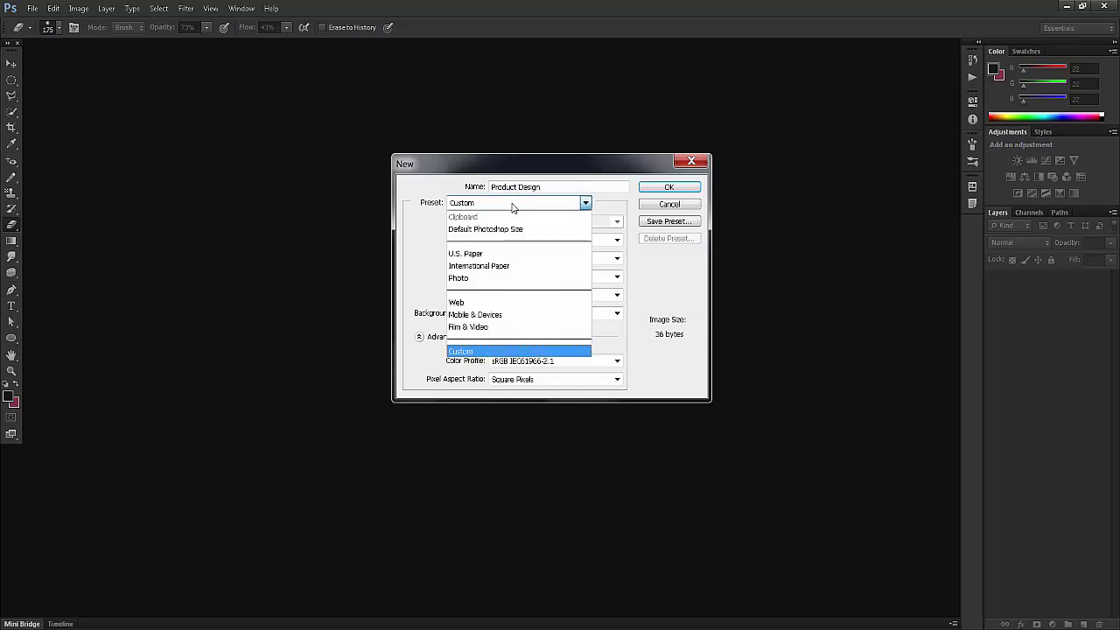
left_click(471, 303)
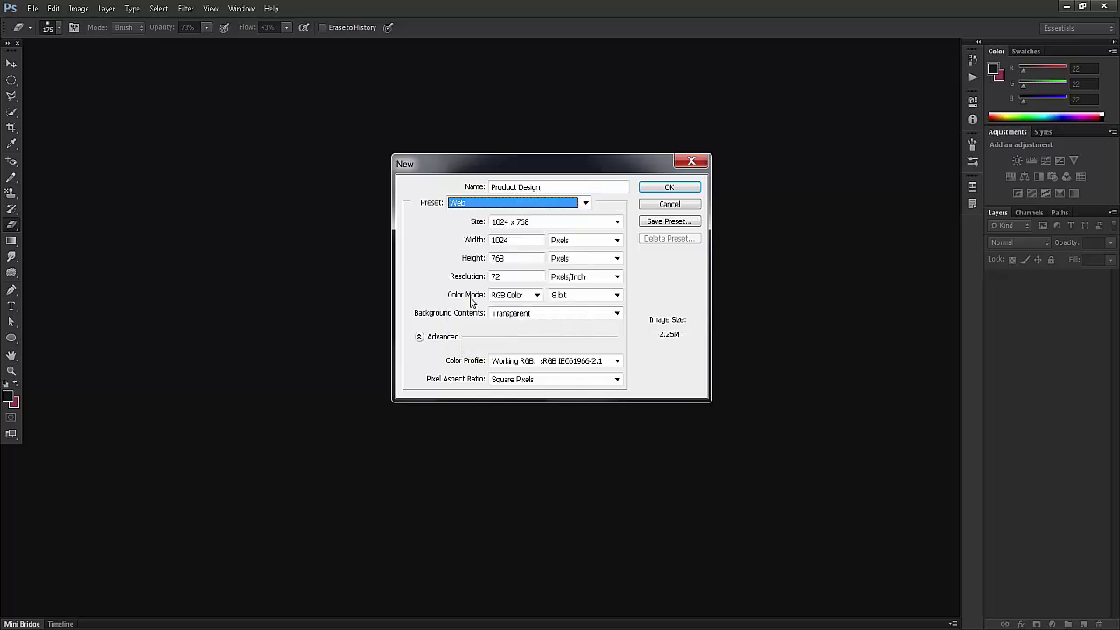
left_click(543, 225)
left_click(542, 225)
left_click(542, 225)
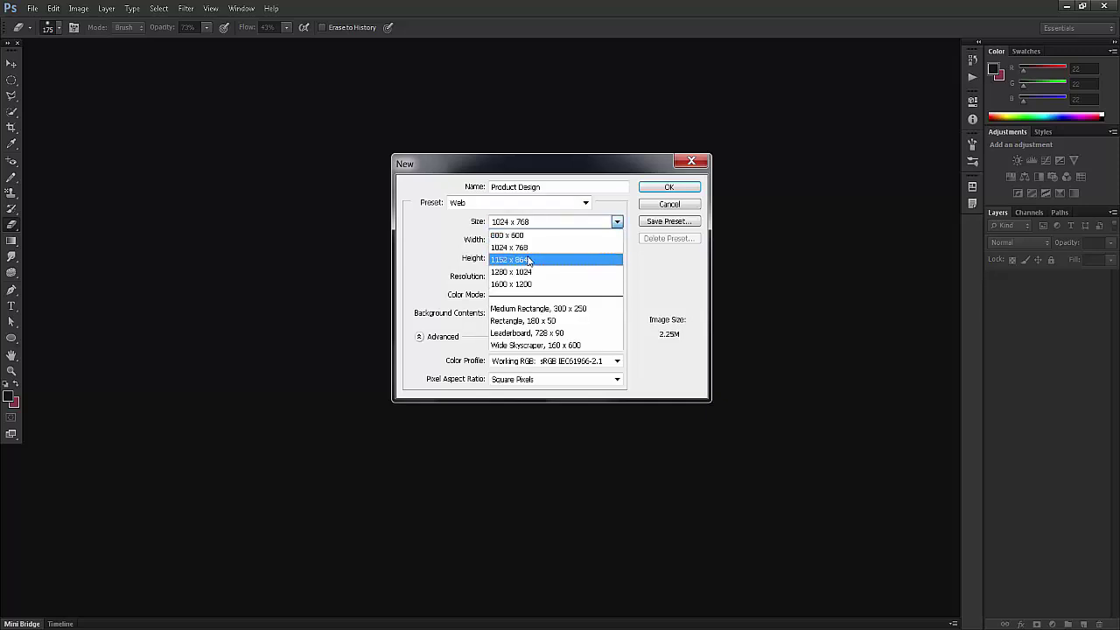
left_click(525, 247)
left_click(506, 278)
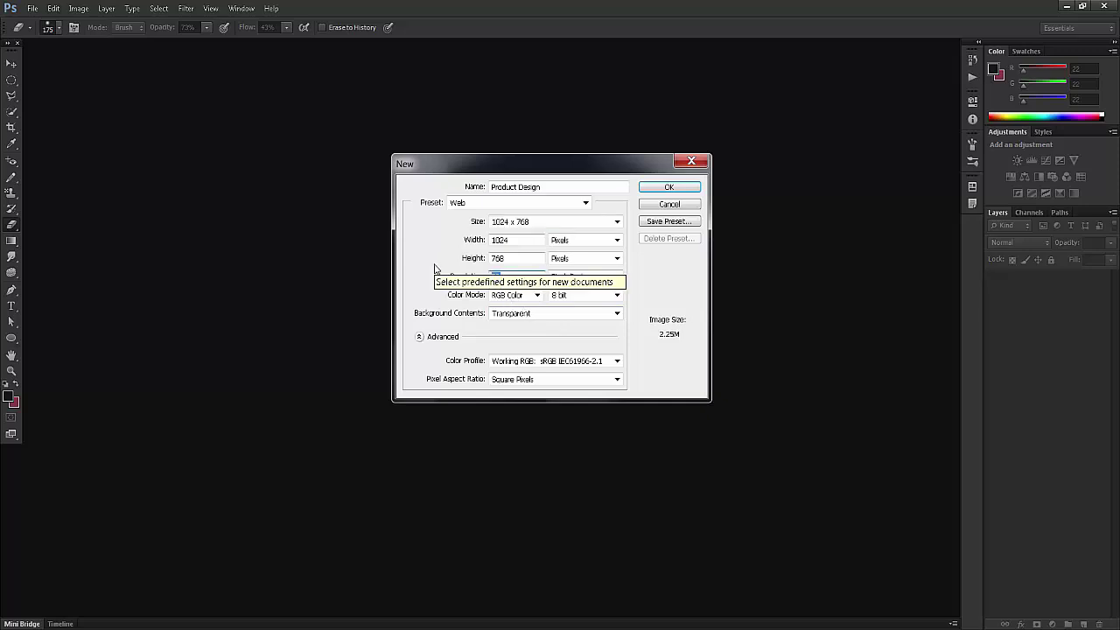
Step: Set Background Contents to White and create the document
left_click_drag(630, 168, 602, 132)
left_click(490, 277)
left_click(487, 295)
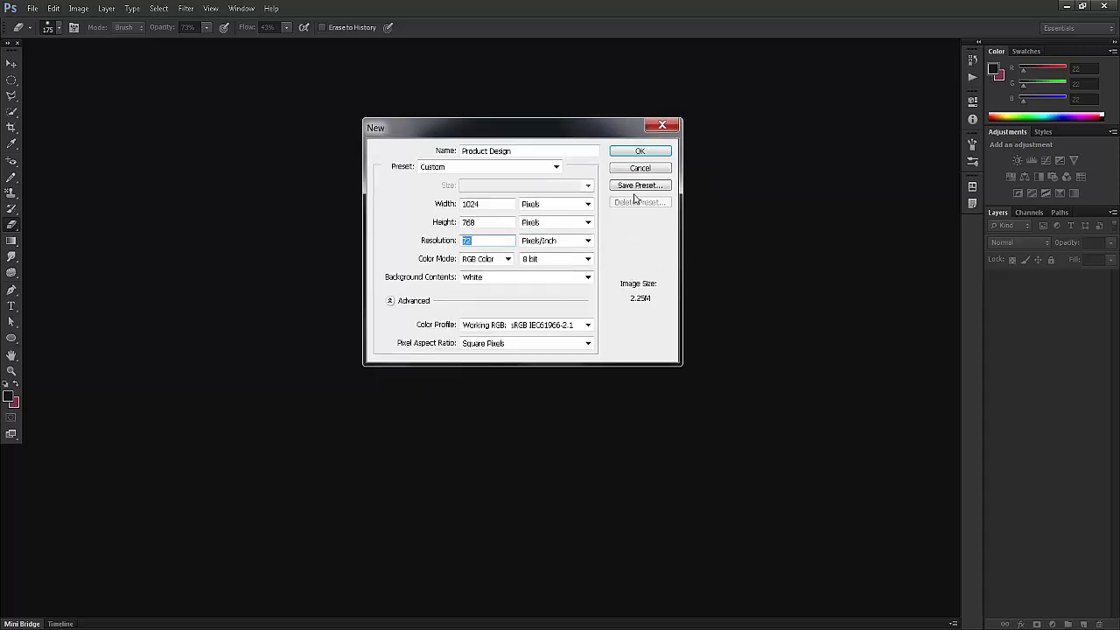
left_click(638, 153)
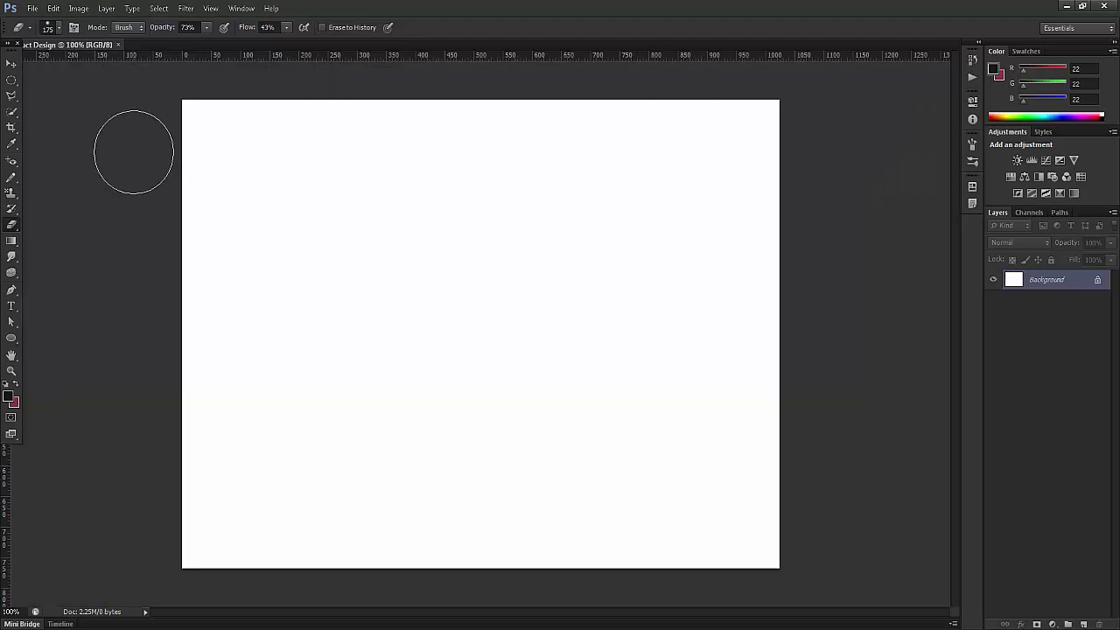
Step: With the Rectangular Marquee, add a new layer and select a wide rectangle on the right half
left_click(10, 83)
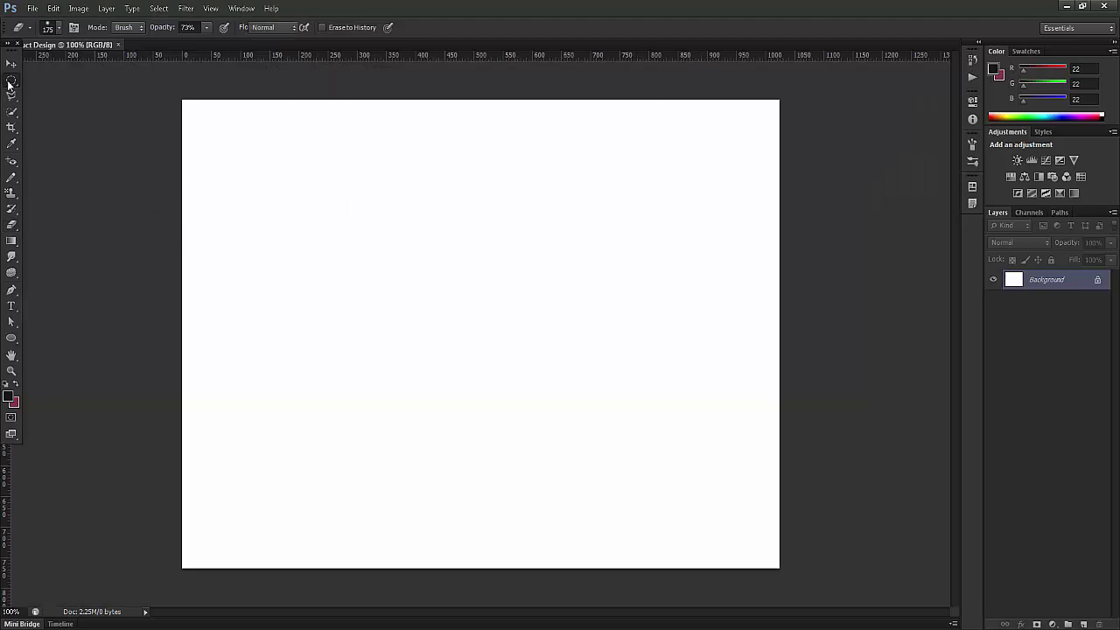
left_click(9, 84)
left_click(51, 82)
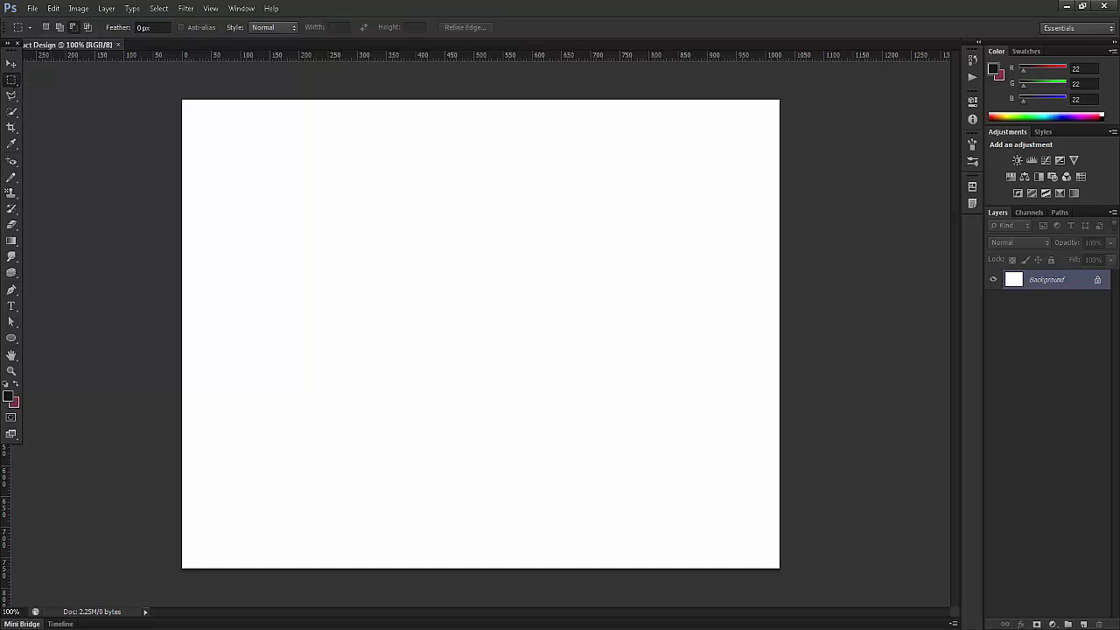
left_click(1083, 624)
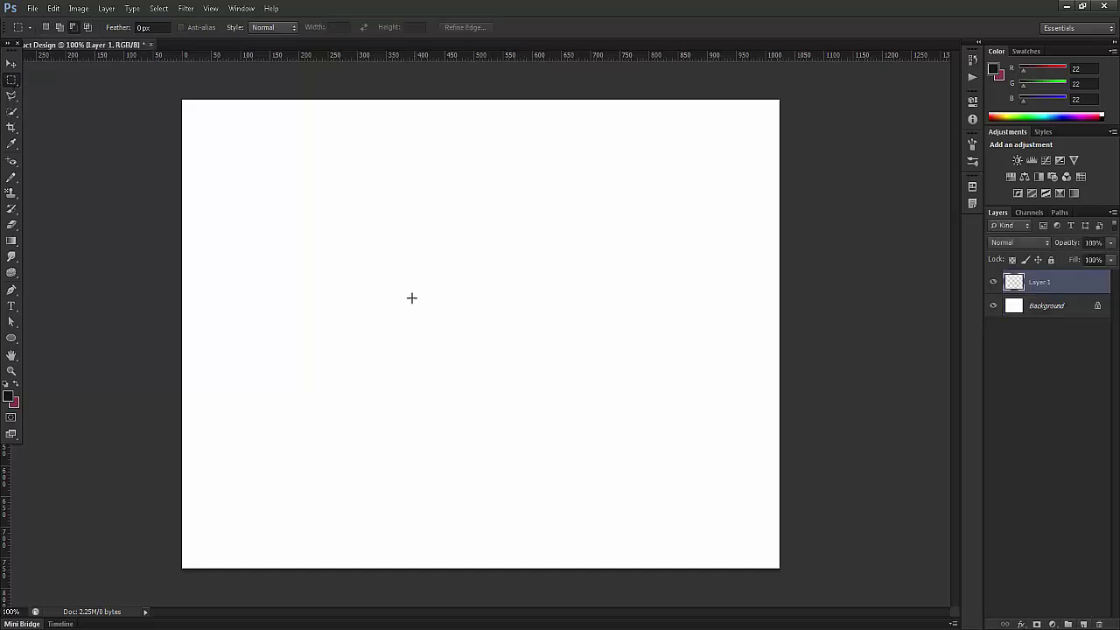
left_click_drag(411, 296, 774, 385)
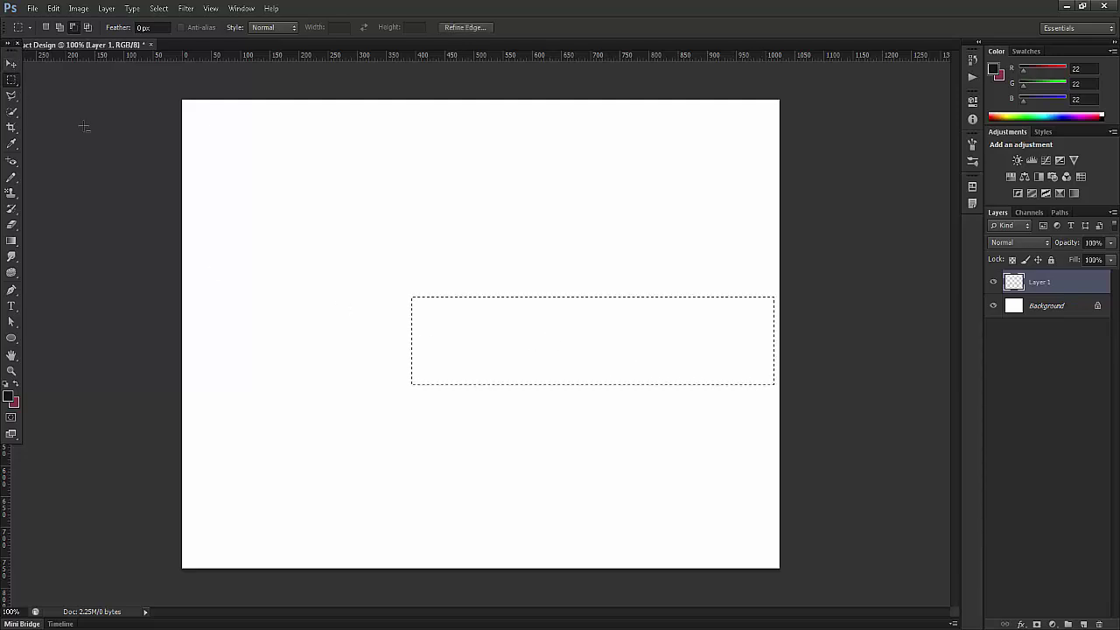
Step: Undo a test pencil stroke and redraw the wide rectangular selection for the gradient
key("ctrl+d")
key("b")
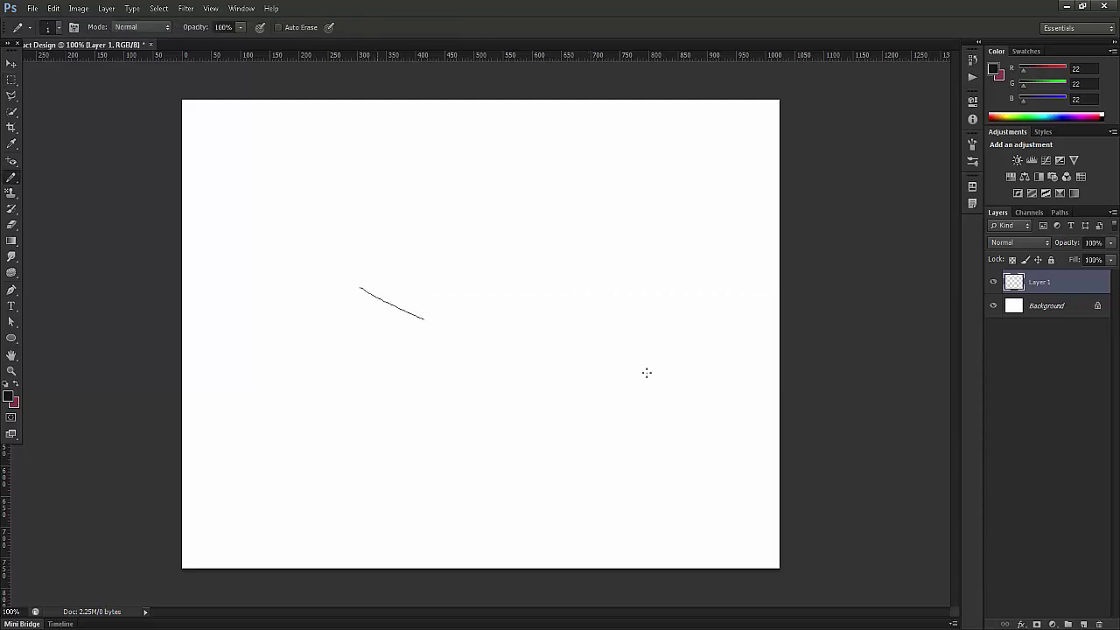
left_click_drag(656, 375, 671, 377)
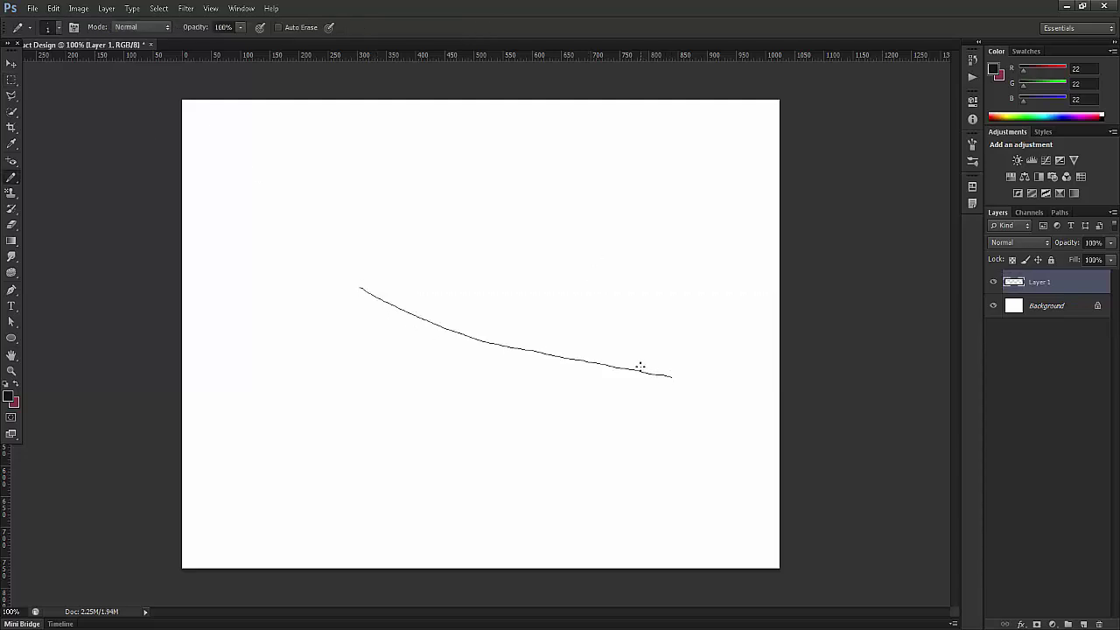
key("ctrl+z")
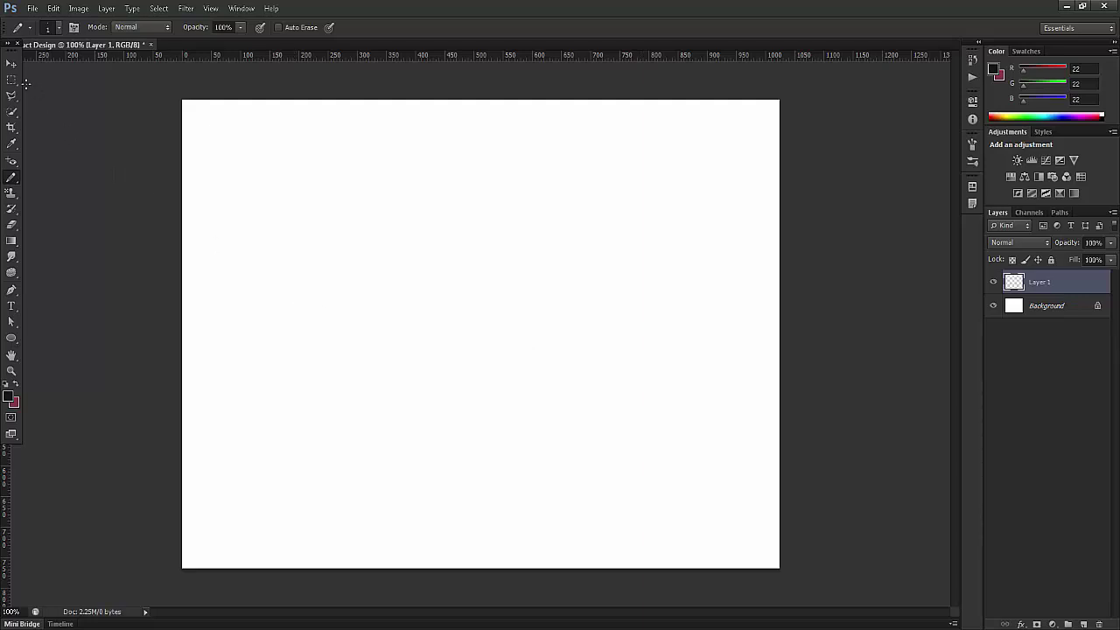
left_click(12, 79)
left_click_drag(408, 292, 761, 371)
key("g")
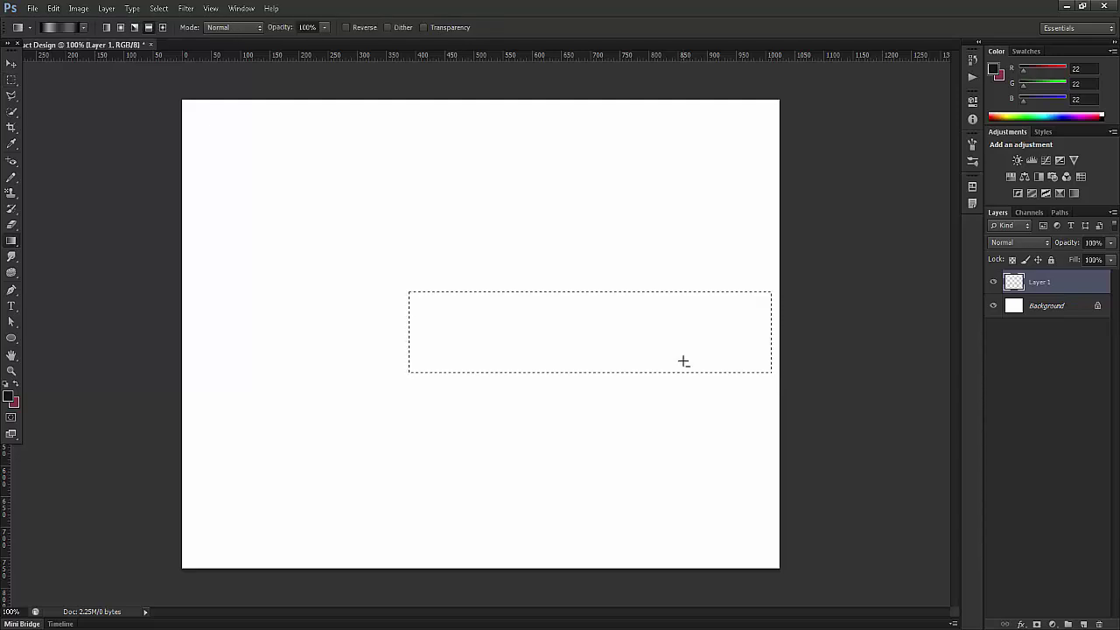
Step: Start from the Black, White gradient and turn the white stop into grey 999999 at 30%
left_click(68, 32)
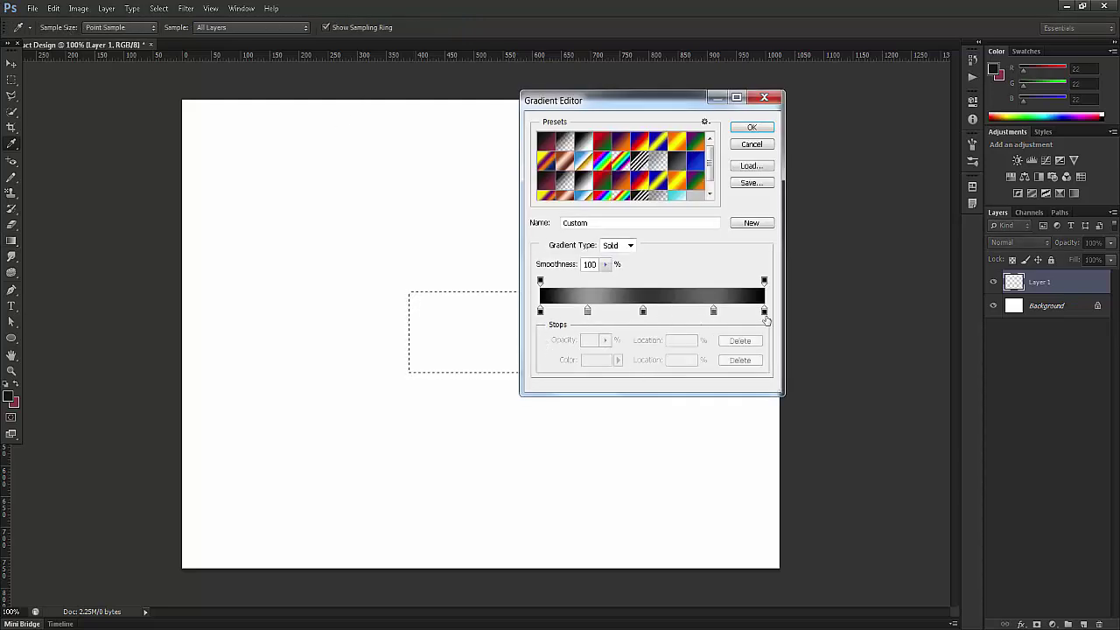
left_click(579, 145)
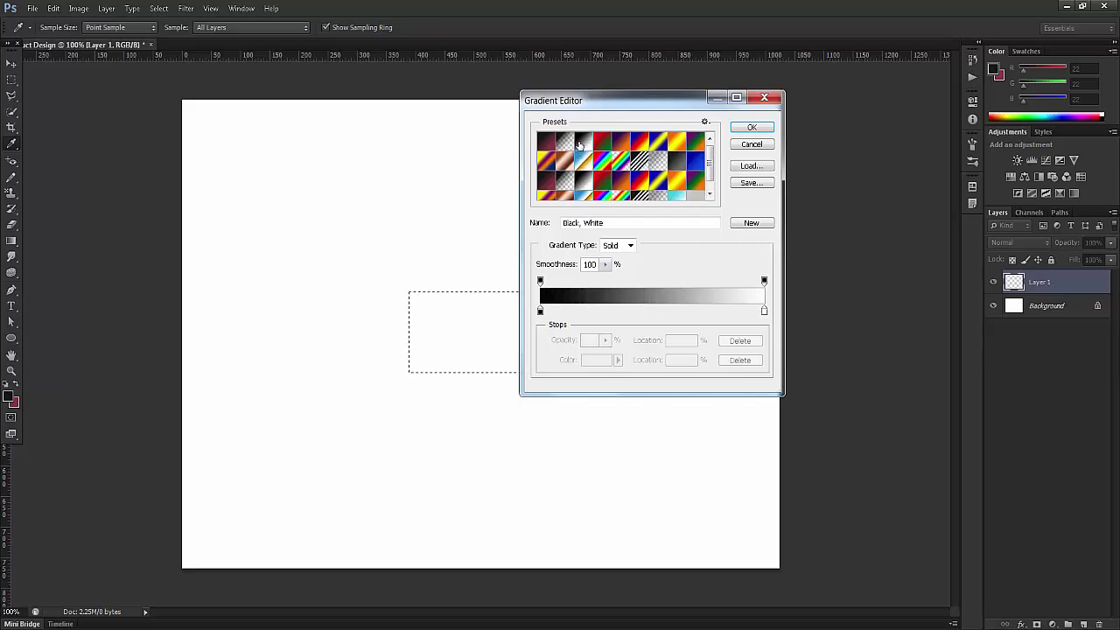
left_click(764, 313)
left_click_drag(764, 312, 607, 313)
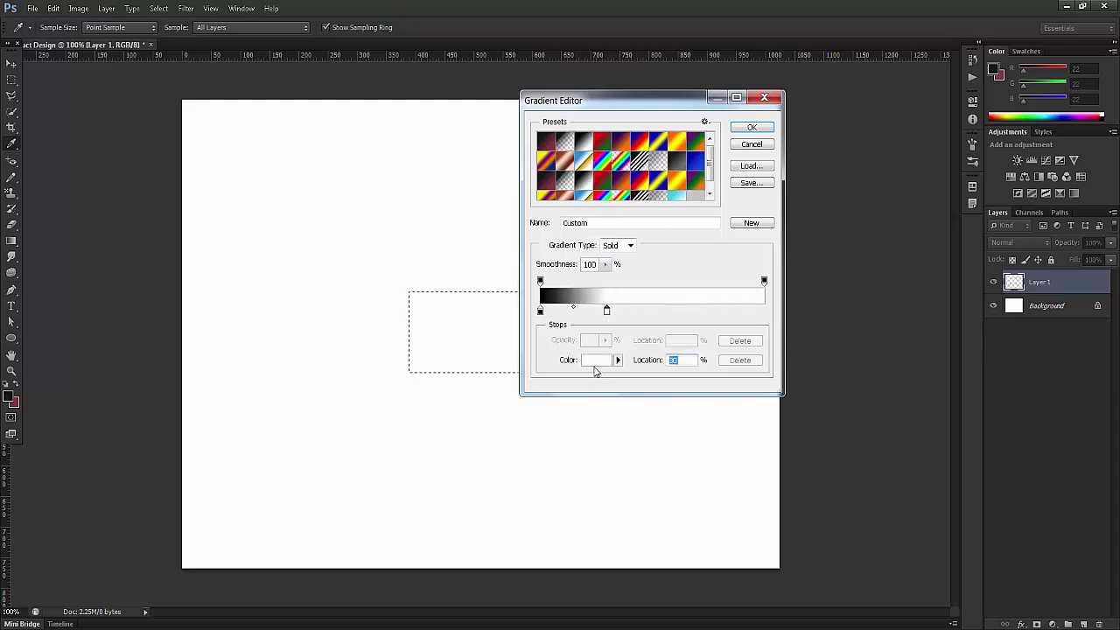
left_click(595, 361)
left_click(766, 247)
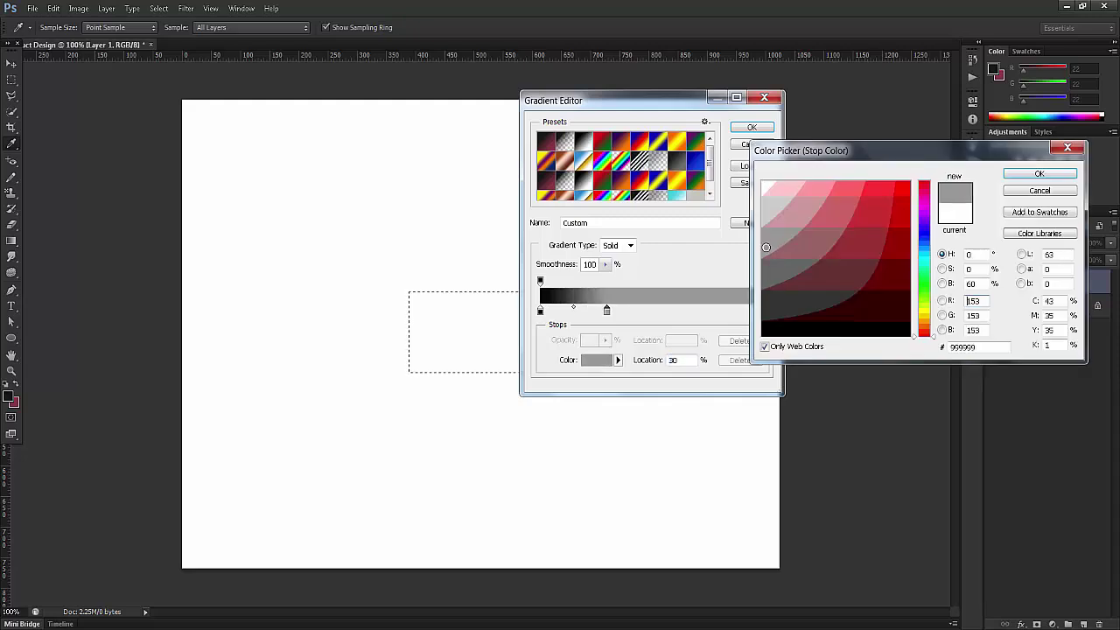
left_click(1039, 174)
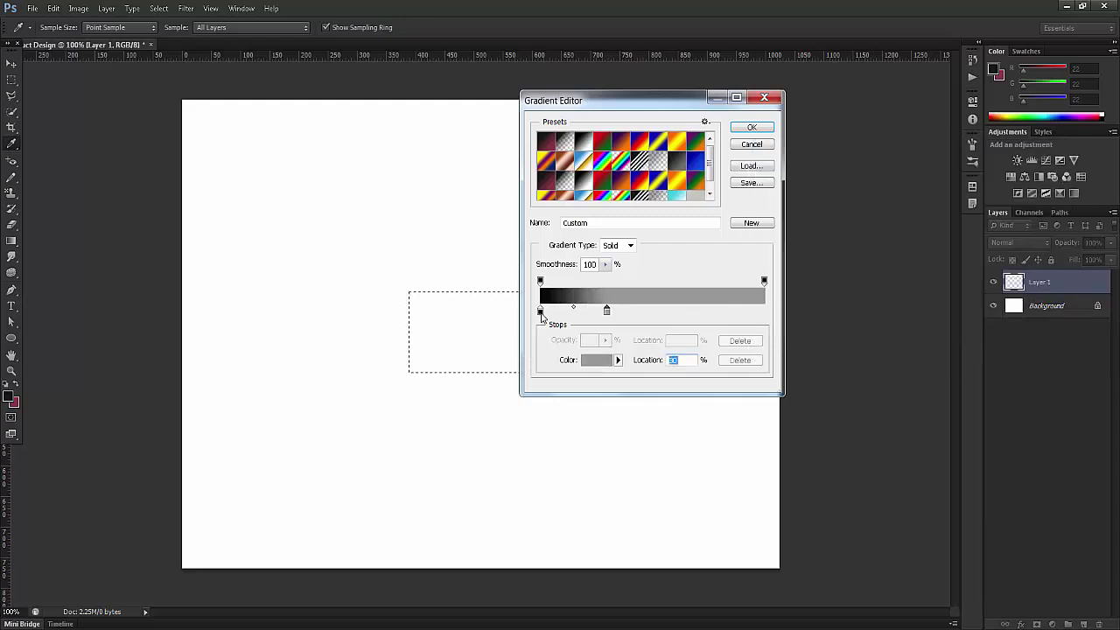
Step: Add a dark grey 333333 color stop at 54%
left_click(541, 311)
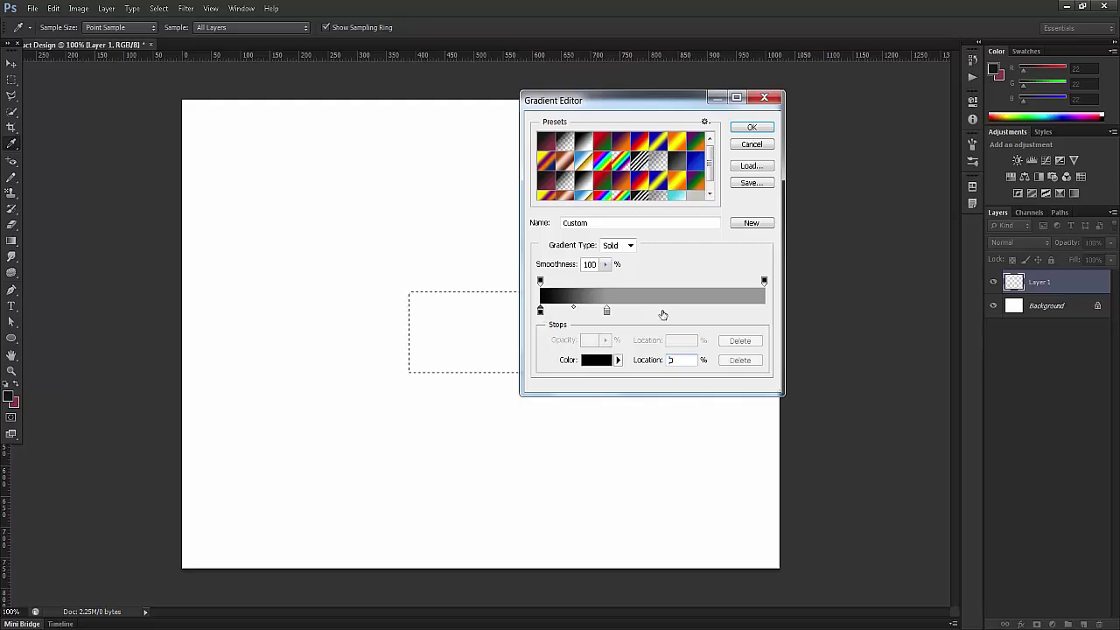
left_click(663, 313)
left_click_drag(662, 313, 661, 313)
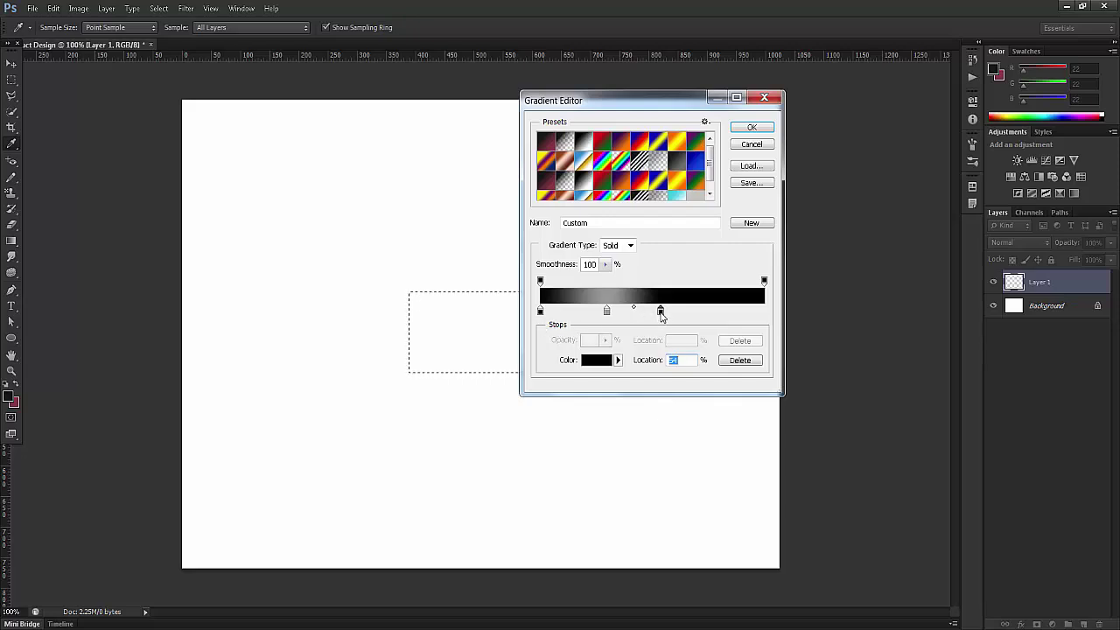
left_click(591, 362)
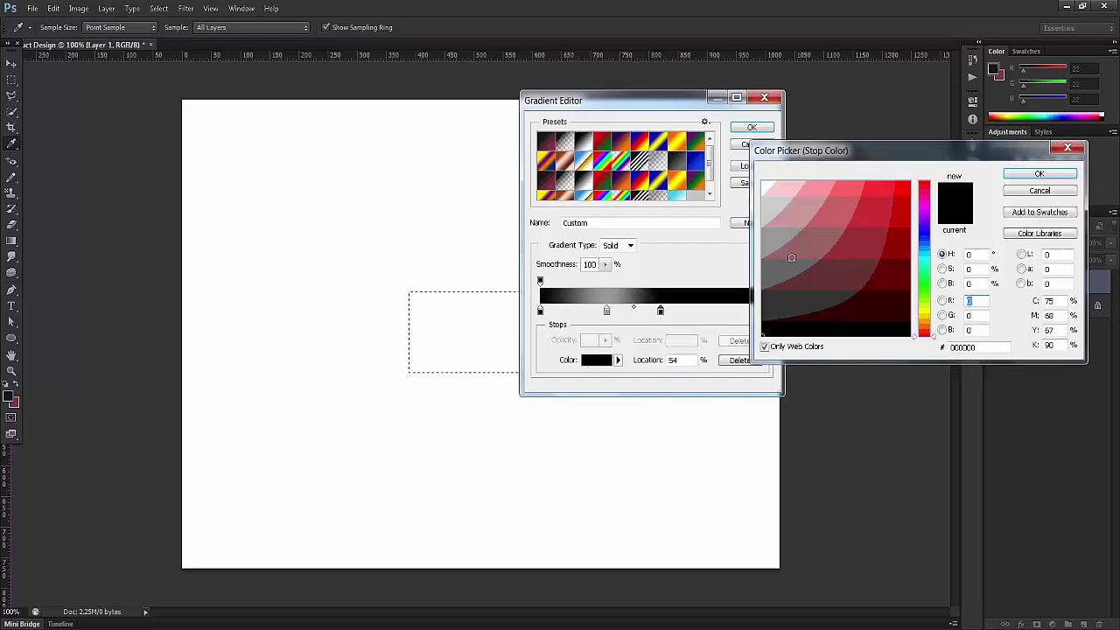
left_click(764, 312)
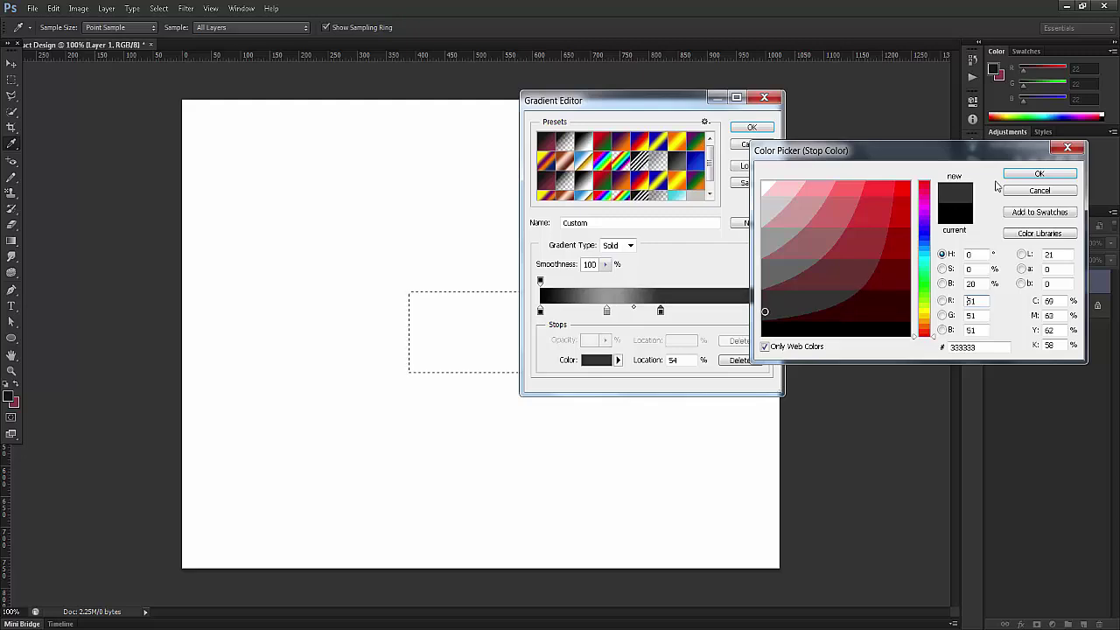
left_click(1039, 174)
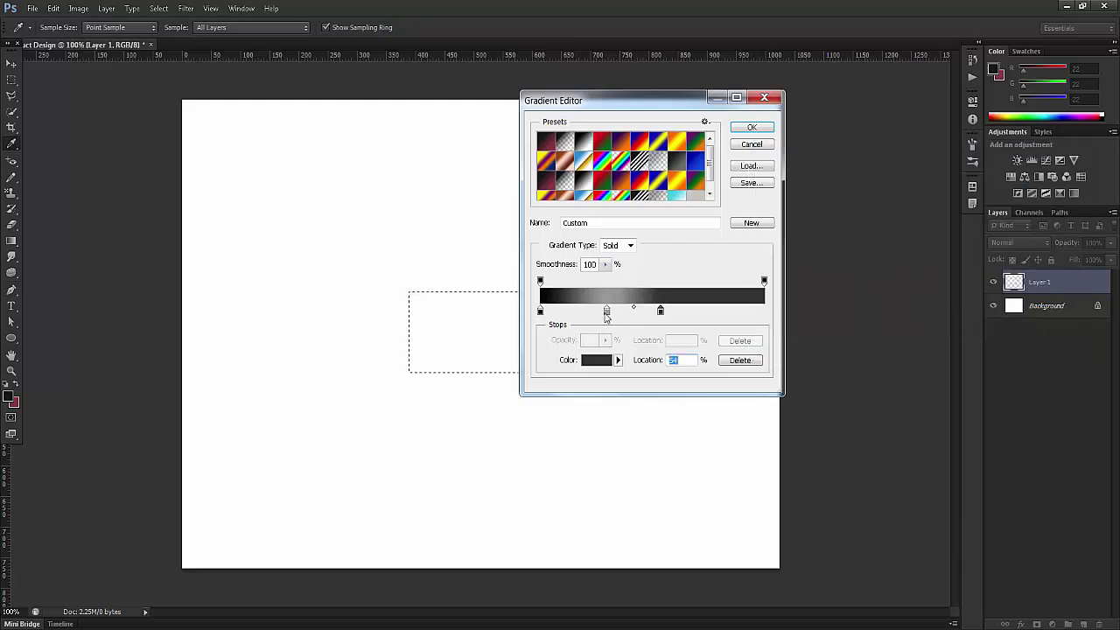
Step: Add another grey stop toward the right and a black stop at location 100
left_click_drag(606, 311, 604, 317)
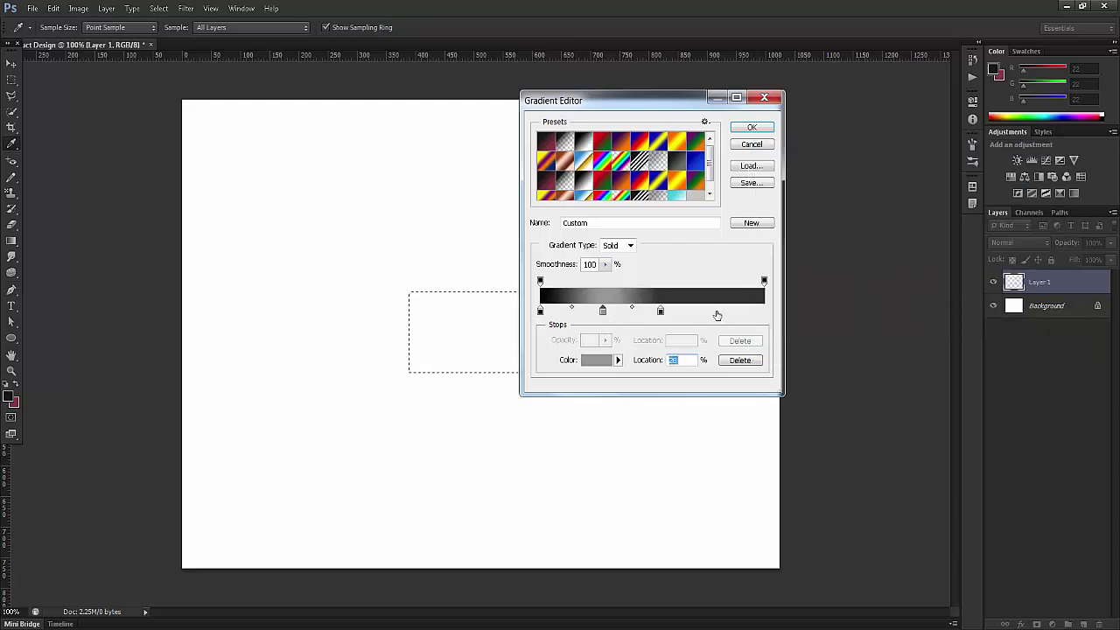
left_click(715, 313)
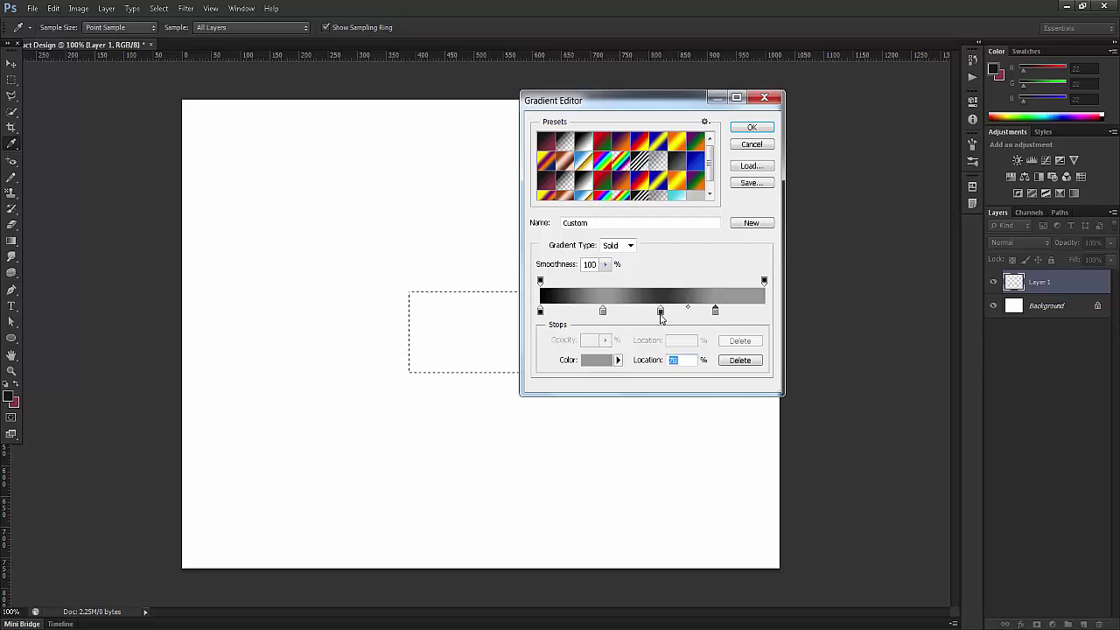
left_click(661, 313)
left_click(540, 312)
left_click(758, 313)
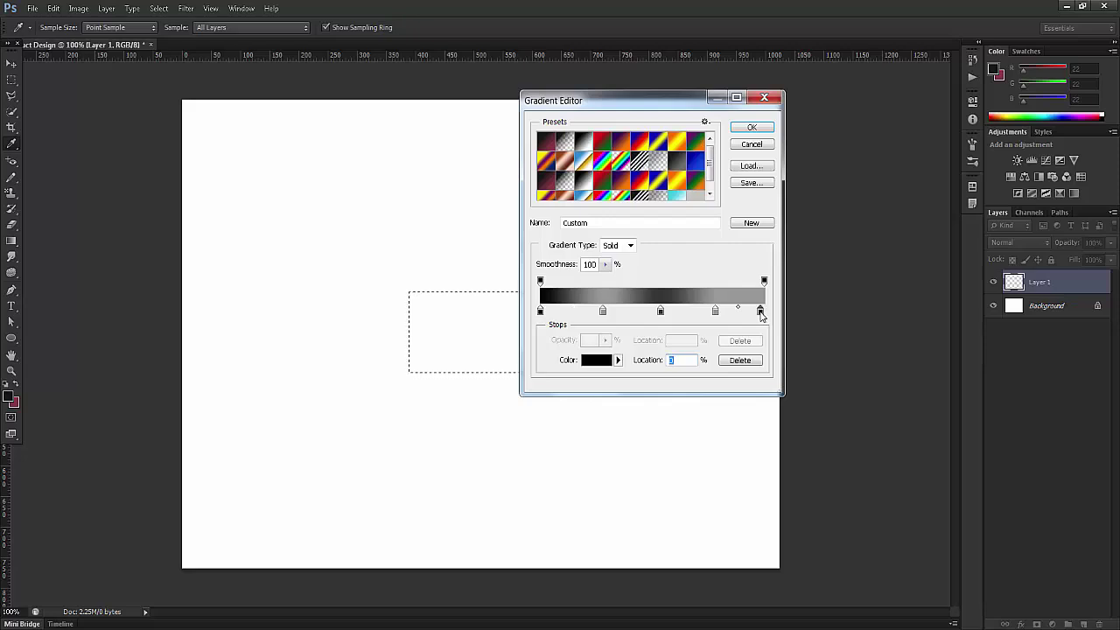
left_click_drag(761, 312, 765, 311)
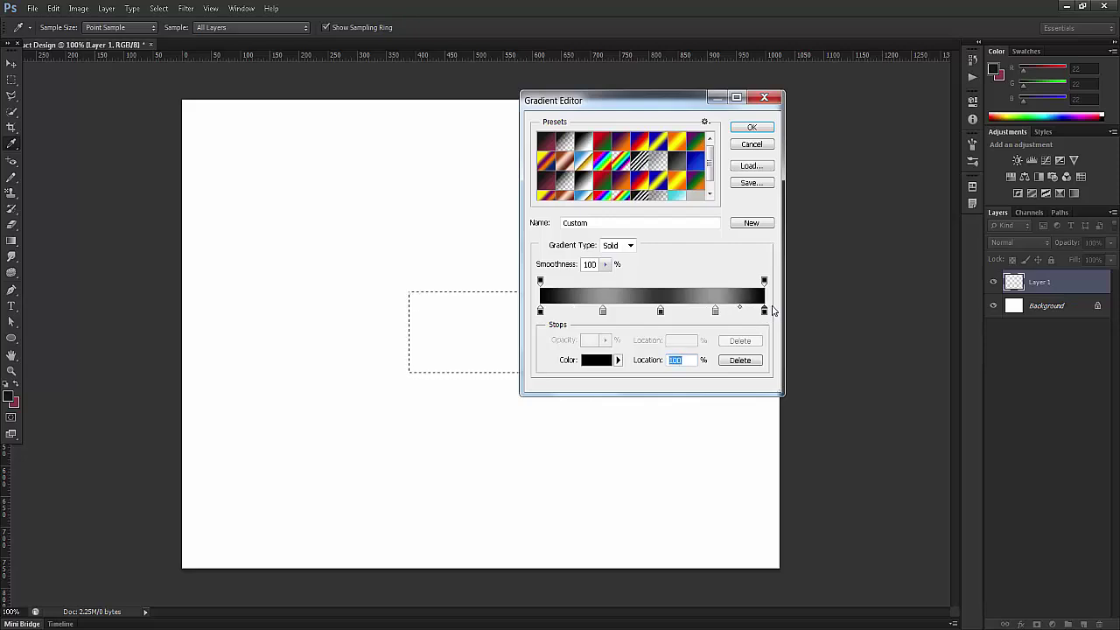
left_click(602, 315)
Step: Accept the custom gradient and drag it vertically through the rectangle for a banded metallic fill
left_click(752, 127)
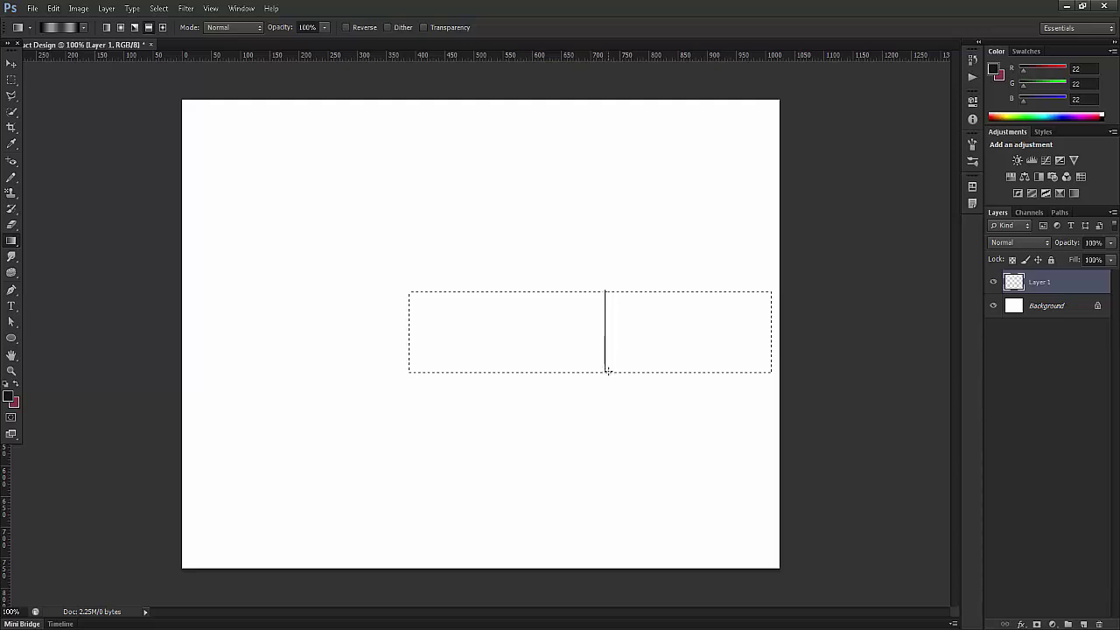
left_click_drag(607, 370, 606, 373)
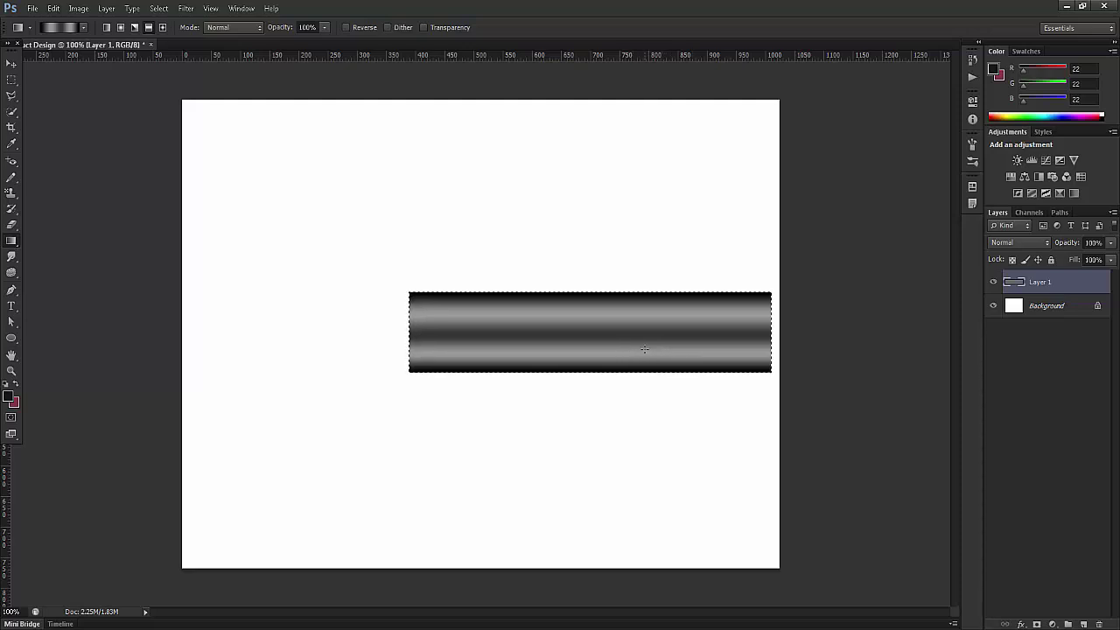
Step: Undo the fill, change the 78% stop to #666666, and redraw the gradient in the selection
key("ctrl+z")
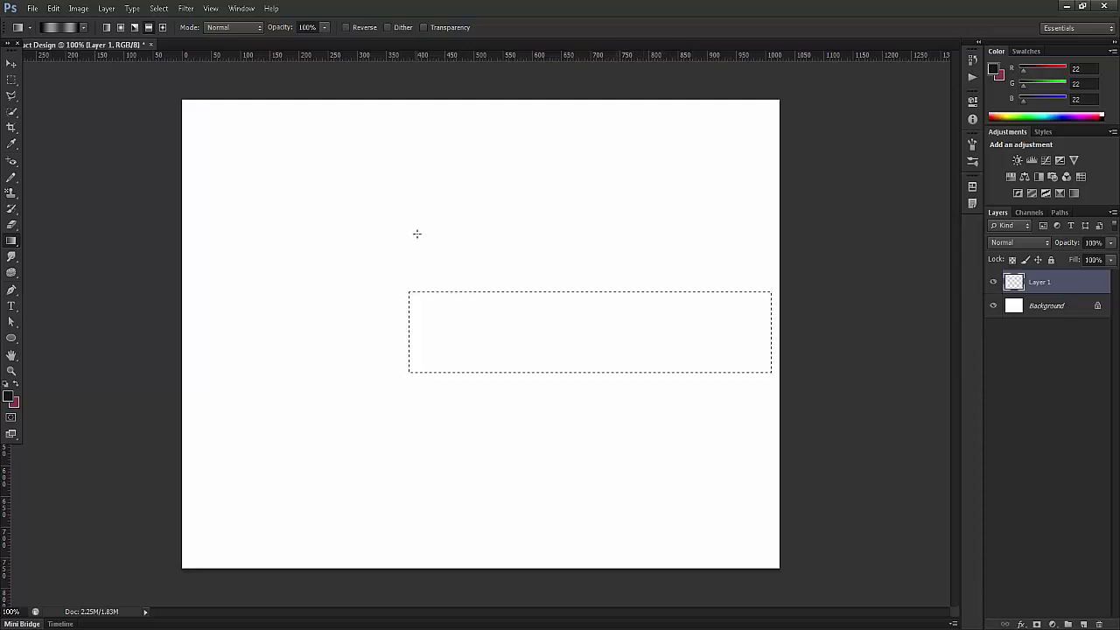
left_click(71, 29)
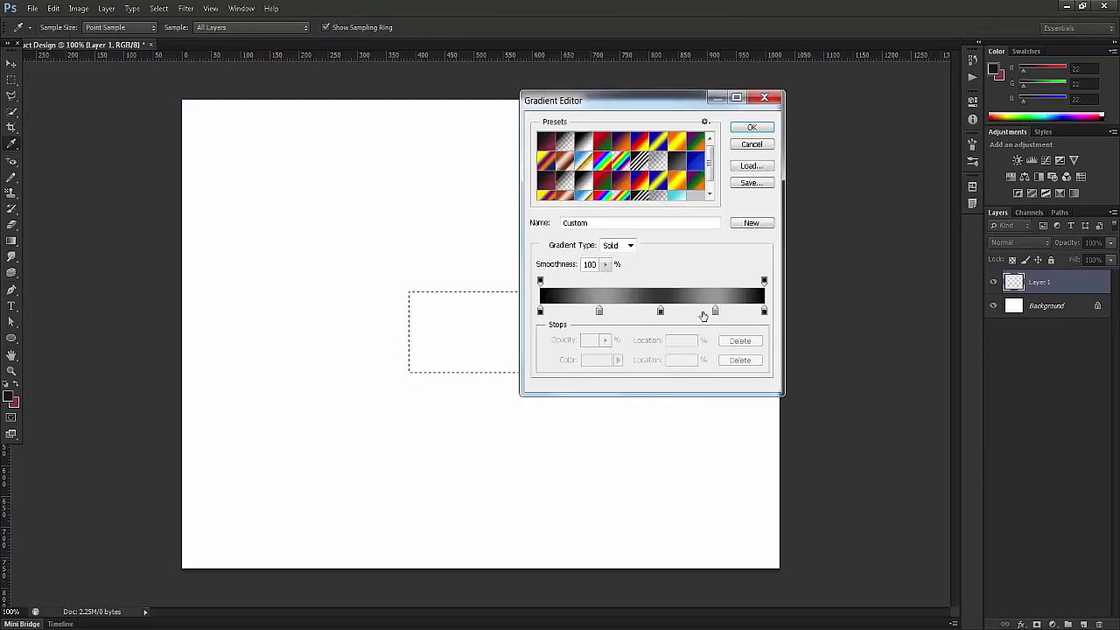
left_click(590, 364)
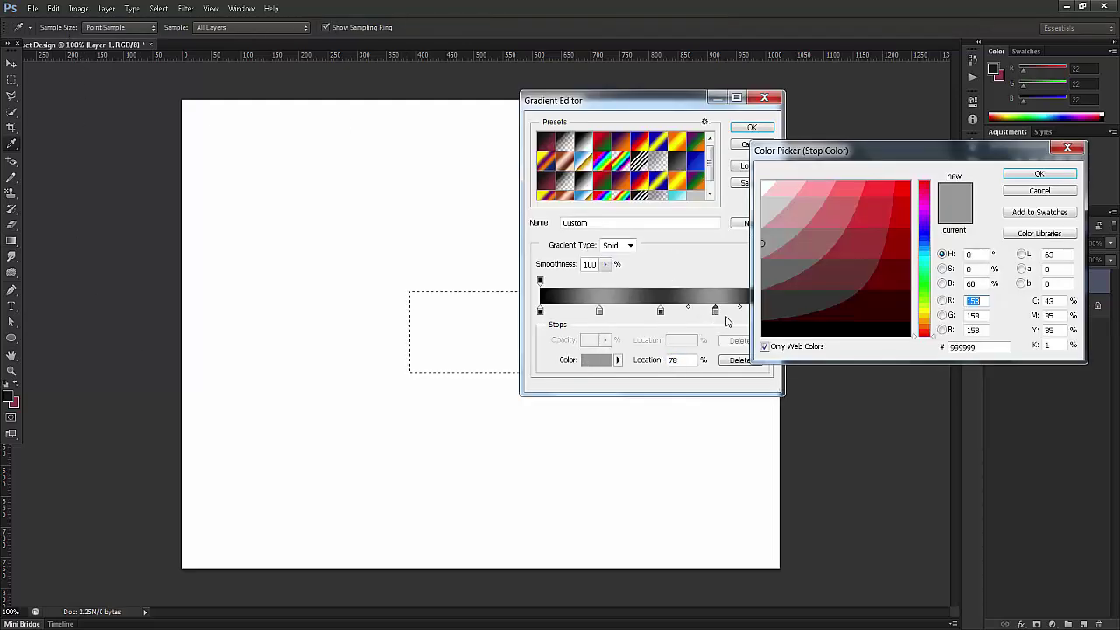
left_click(765, 265)
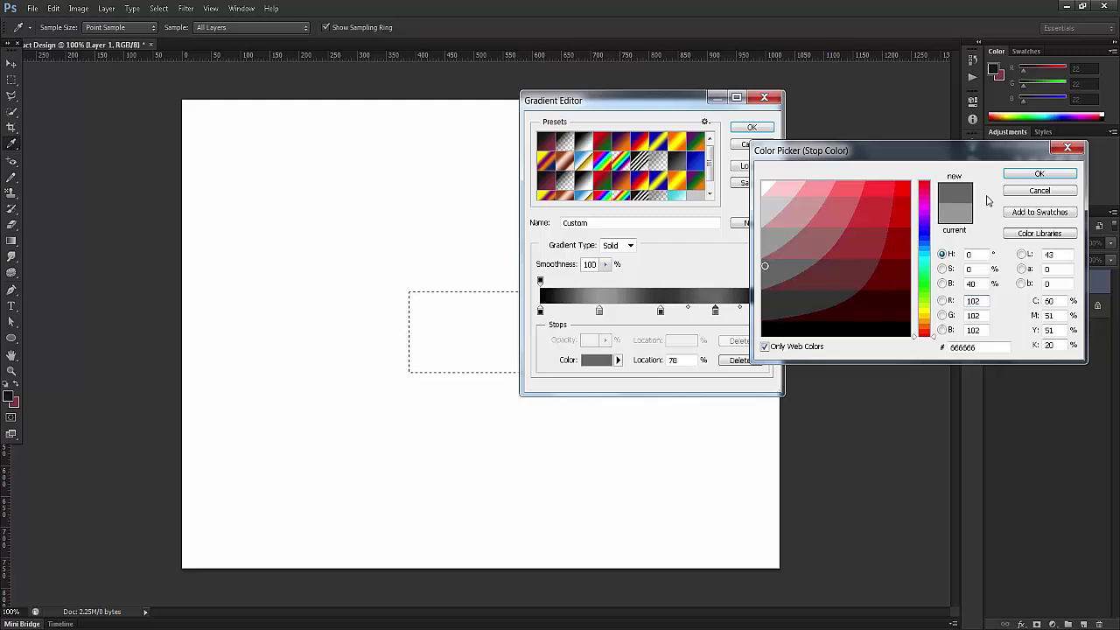
left_click(1040, 174)
left_click(752, 127)
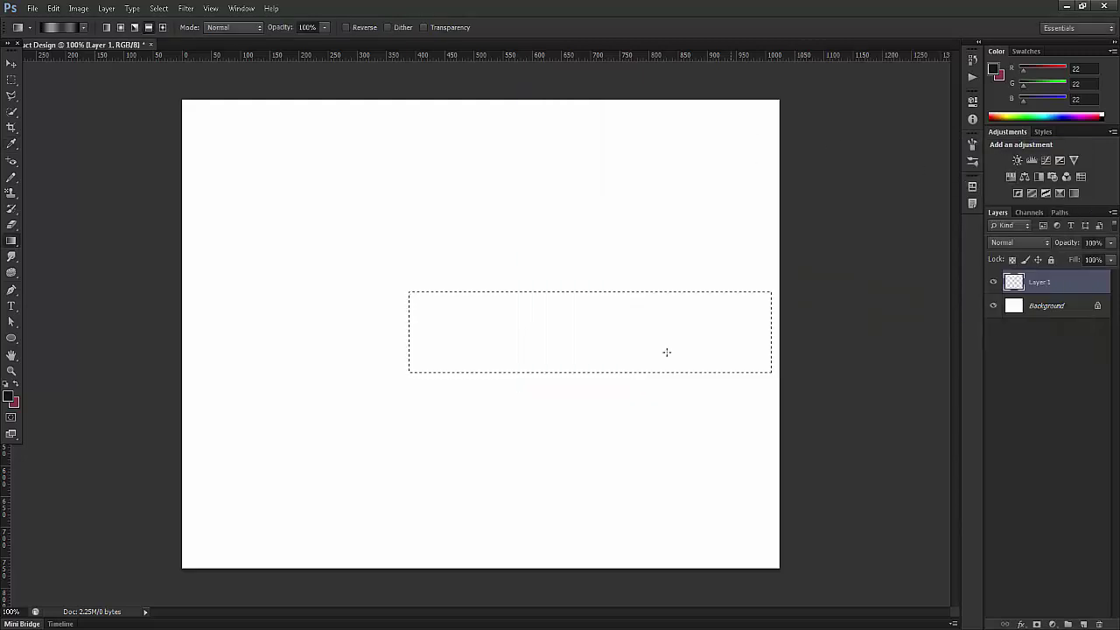
left_click_drag(591, 318, 588, 375)
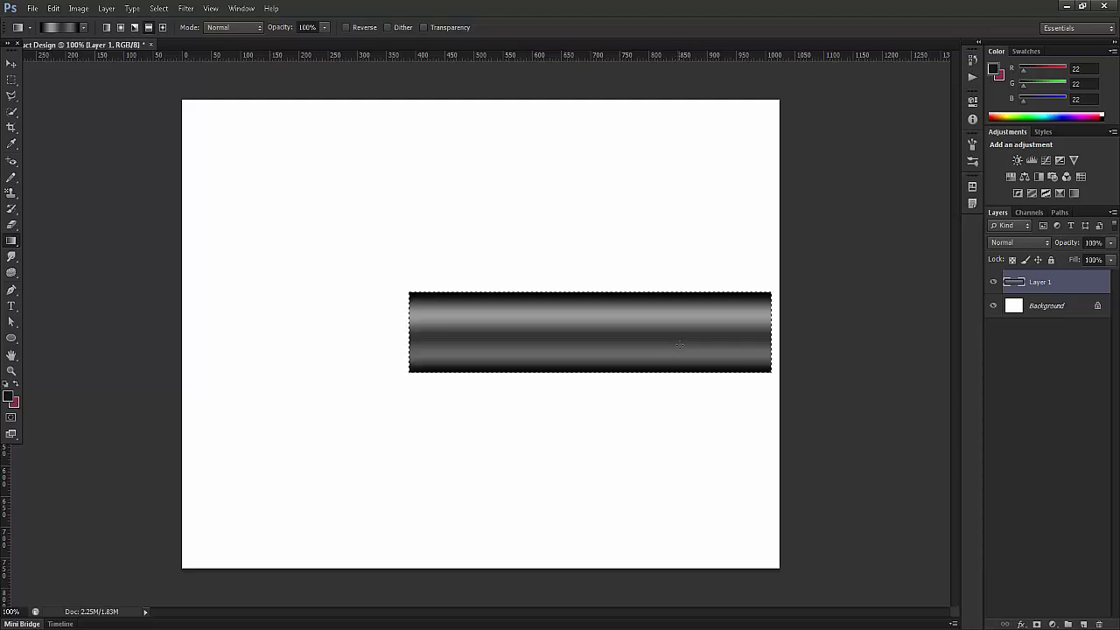
Step: Deselect and apply a Perspective transform raising the top-left handle so the bar tapers rightward
key("ctrl+d")
left_click(12, 64)
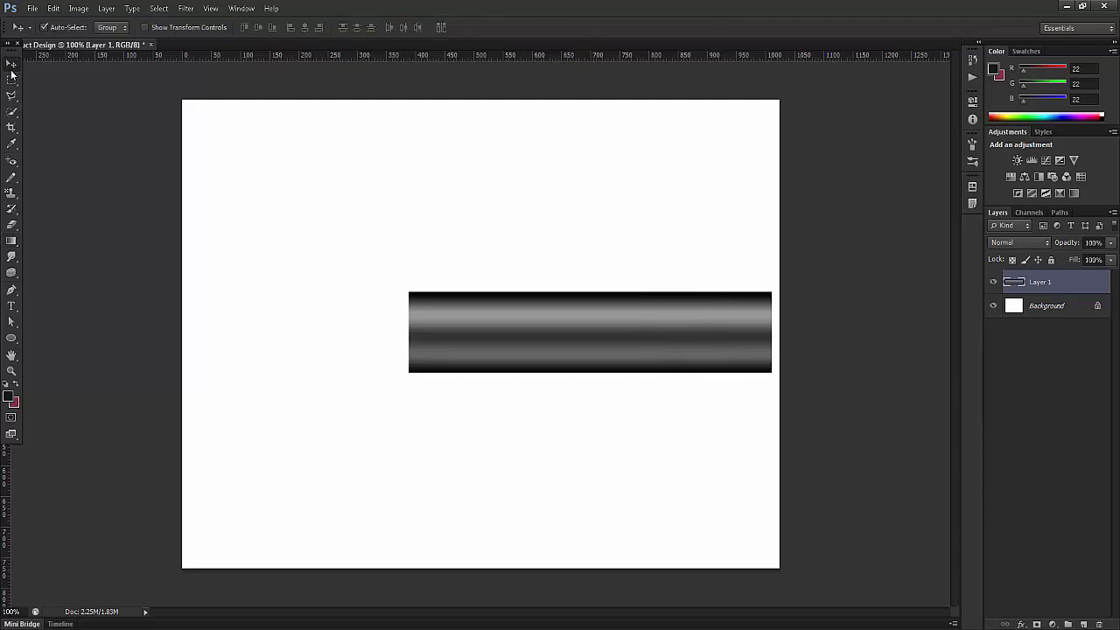
left_click(169, 28)
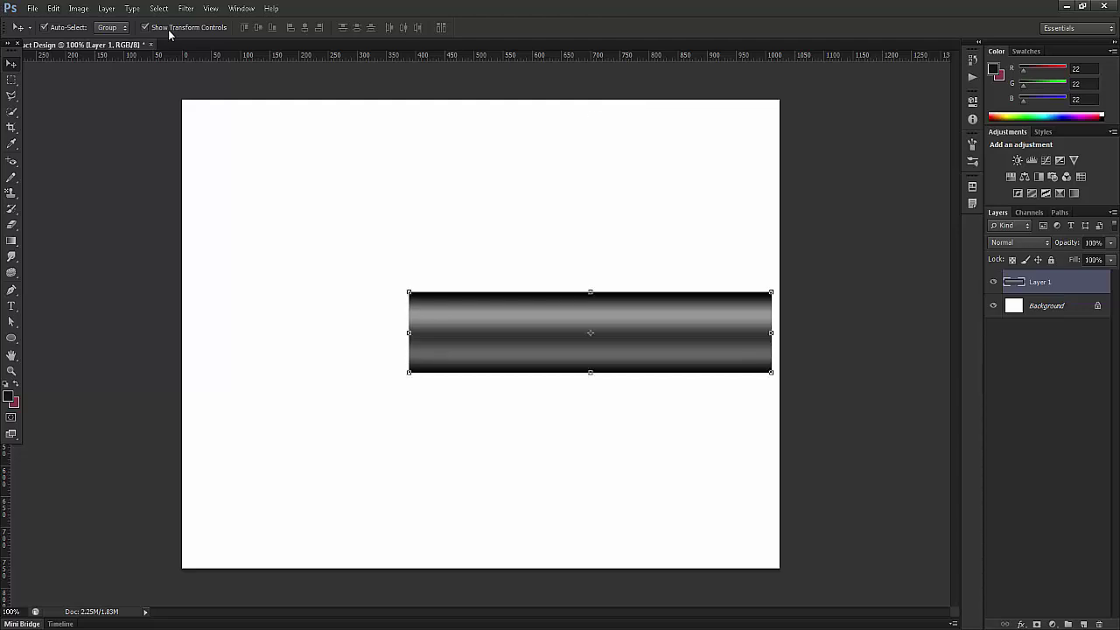
right_click(469, 326)
left_click(462, 326)
key("ctrl+t")
right_click(459, 329)
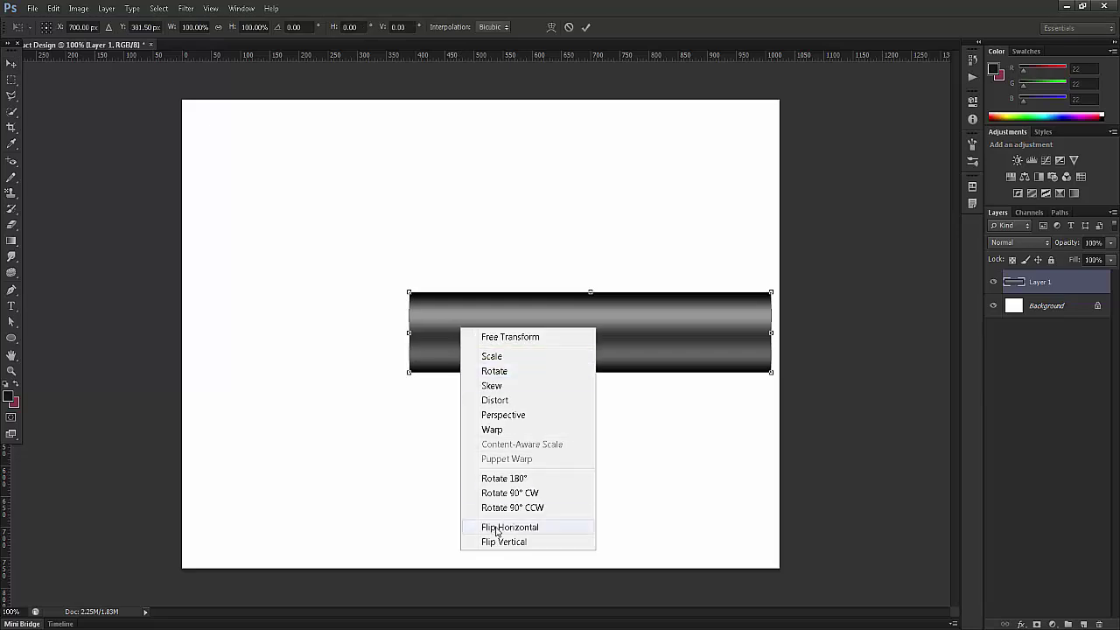
left_click(490, 416)
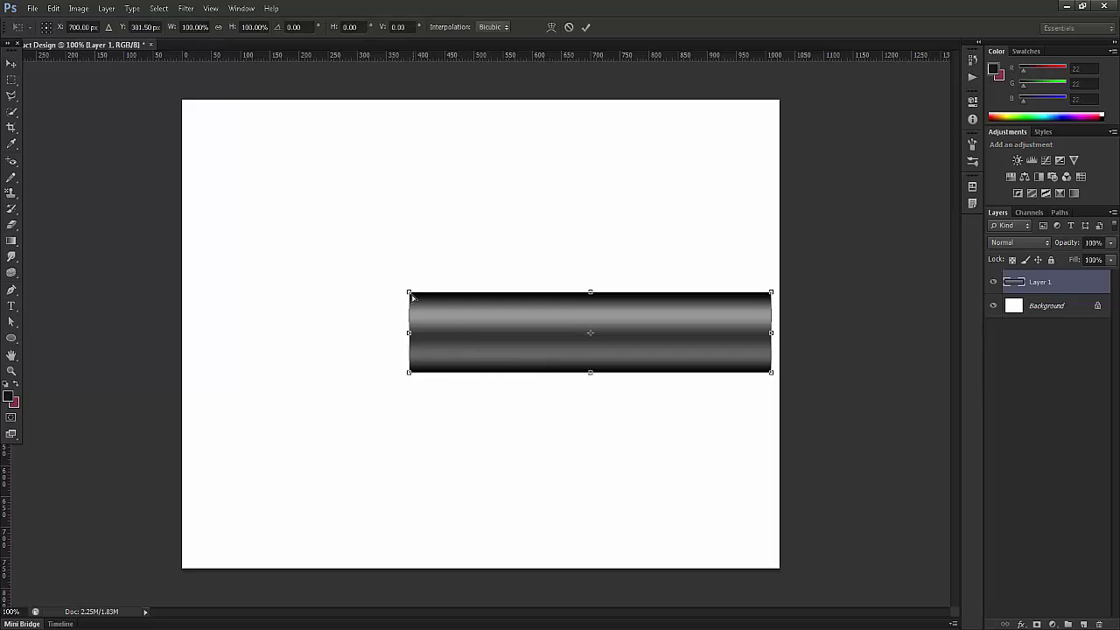
left_click_drag(409, 291, 408, 272)
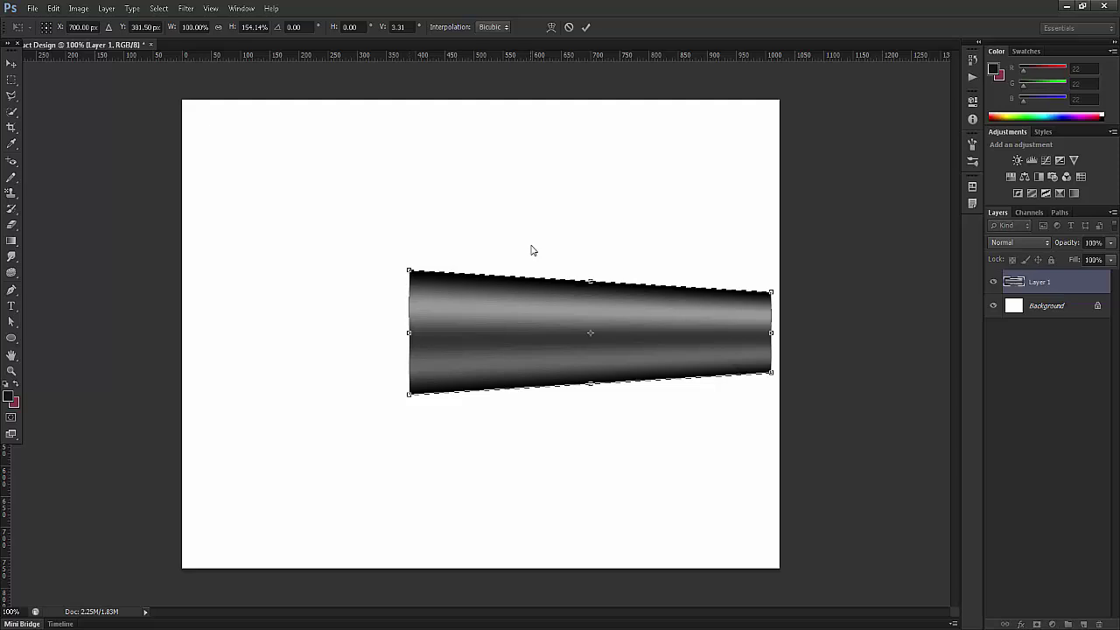
left_click(585, 28)
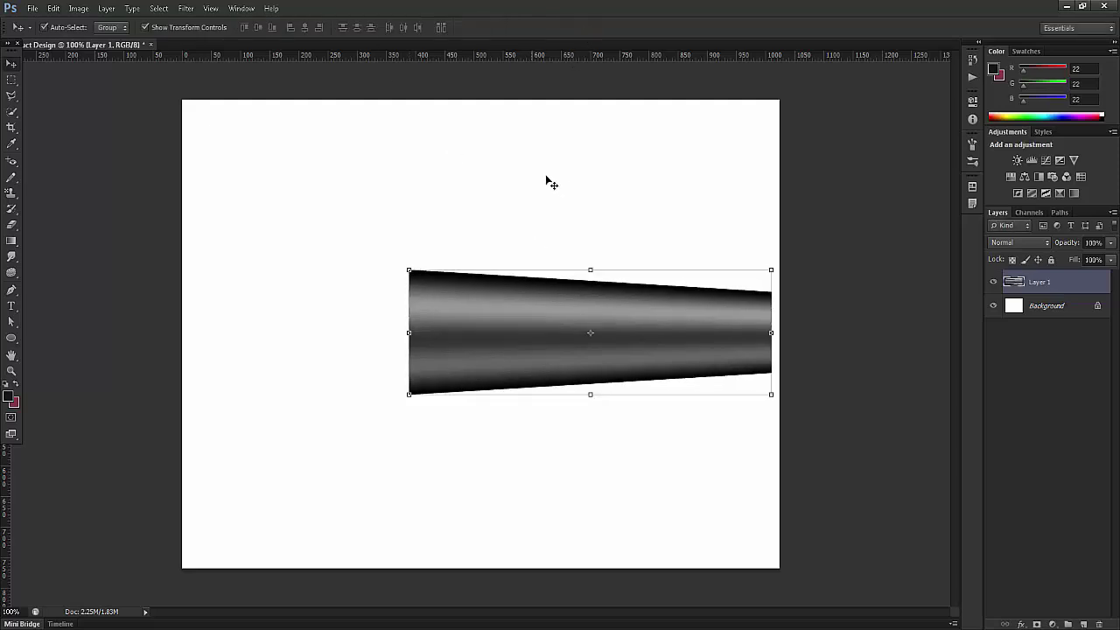
left_click(145, 27)
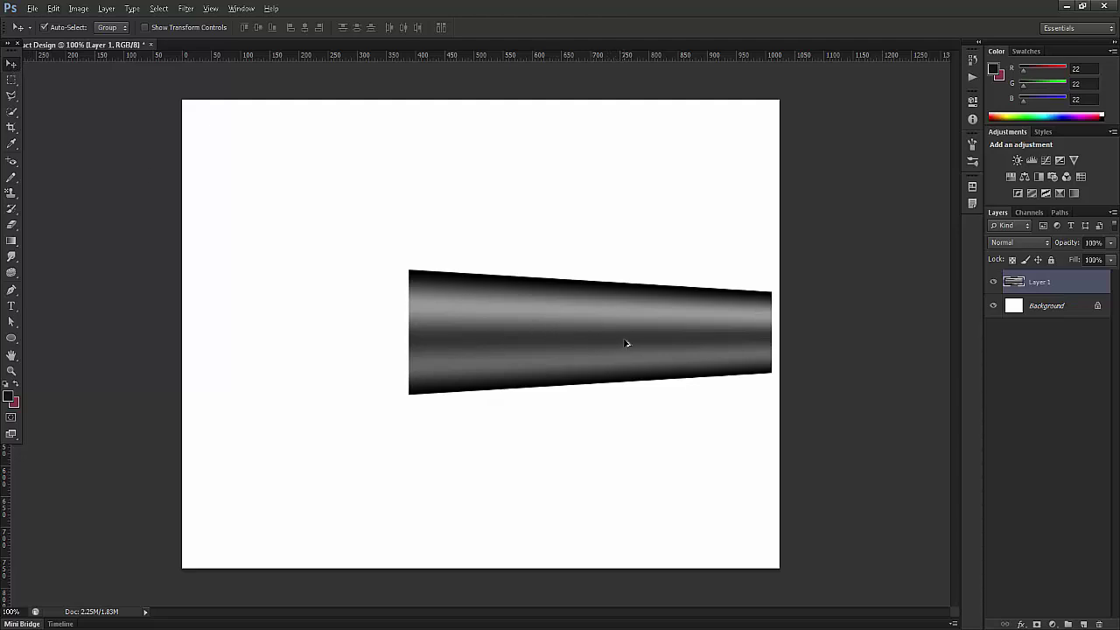
Step: Alt-drag a copy of the bar left, squeeze it short, and flare its left end with Perspective
left_click_drag(626, 343, 483, 344)
key("ctrl+t")
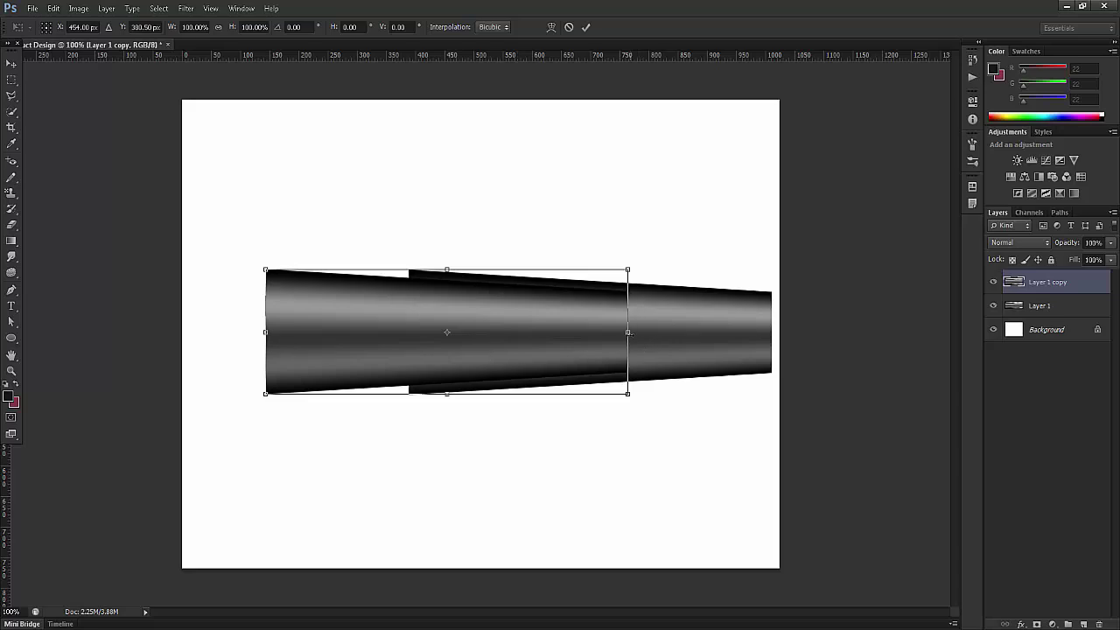
left_click_drag(599, 329, 401, 322)
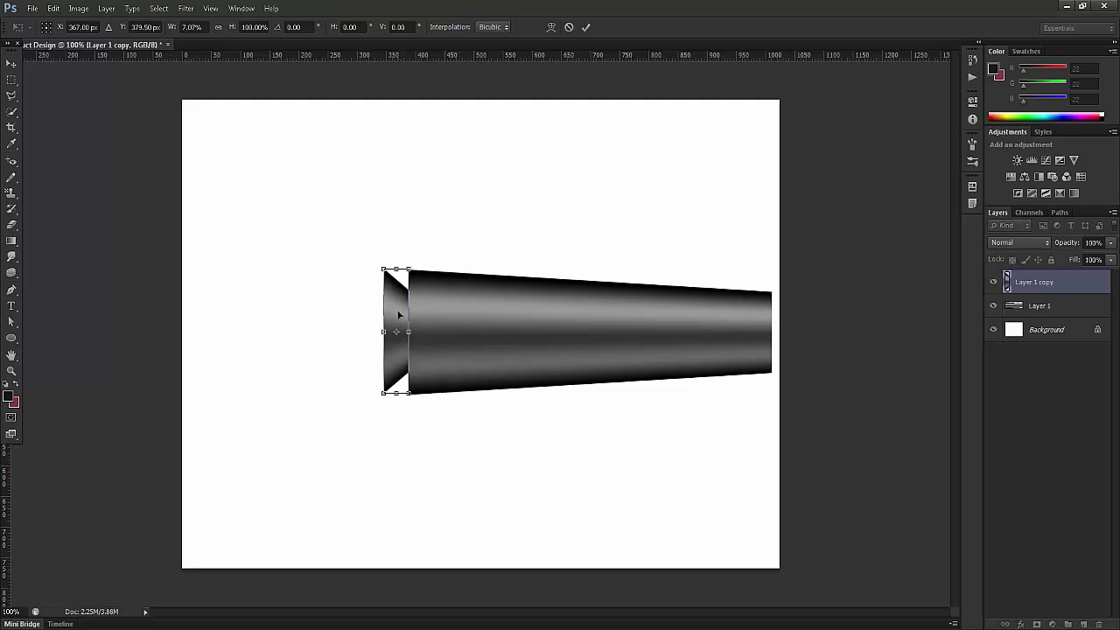
right_click(398, 314)
left_click(429, 398)
left_click_drag(411, 273, 410, 239)
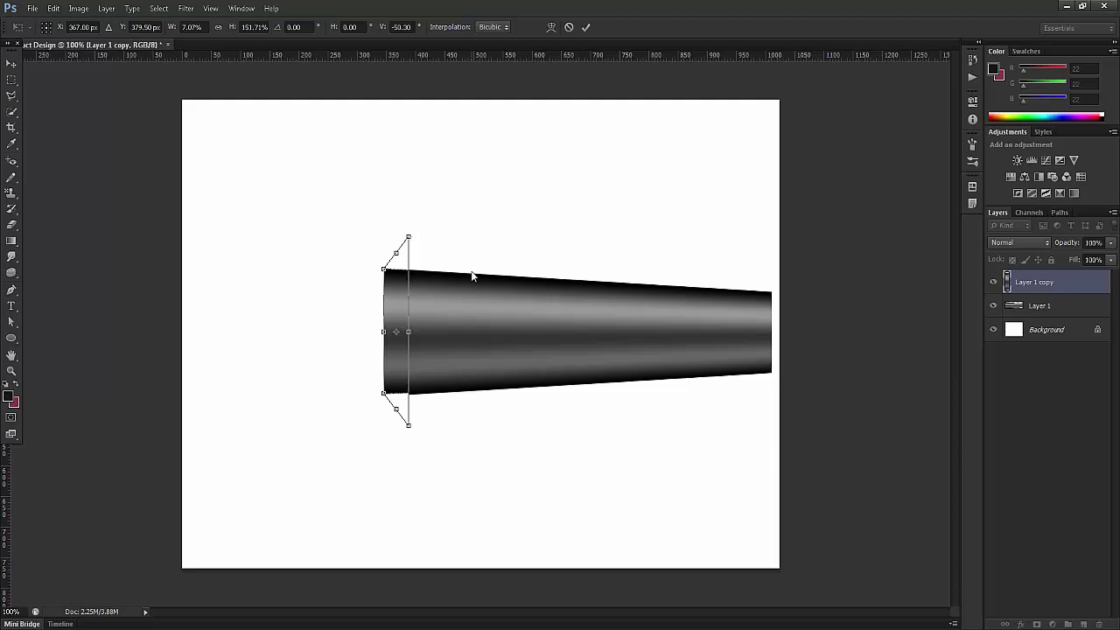
Step: Fine-tune the neck's flare, nudge it down to align, and commit the transform
right_click(391, 296)
left_click(385, 268)
left_click_drag(385, 268, 384, 260)
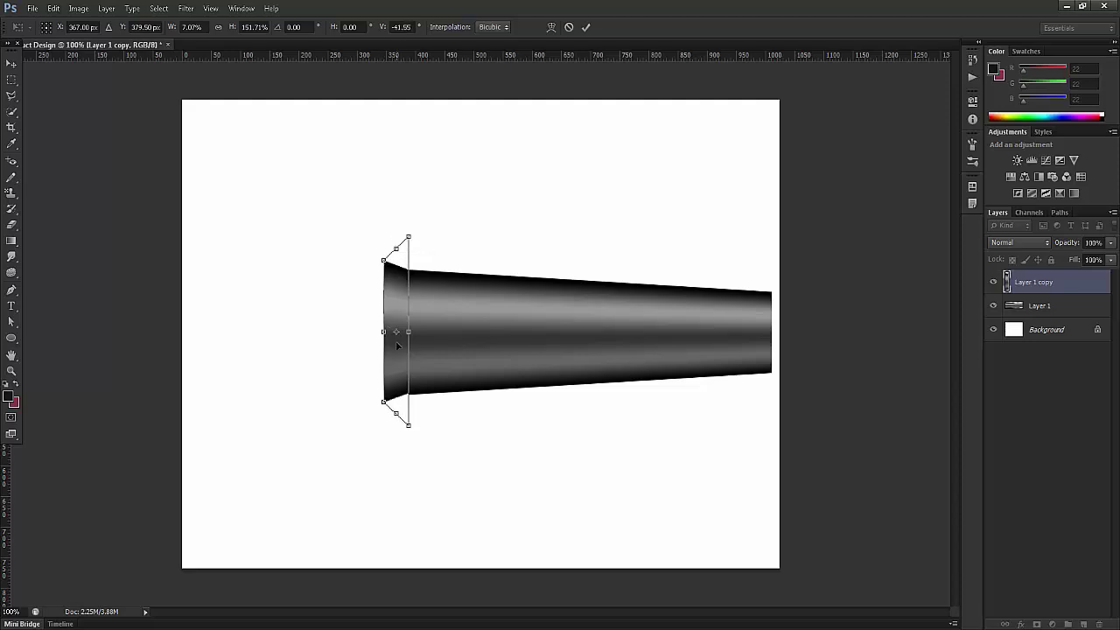
key("ctrl+plus")
key("ctrl+plus")
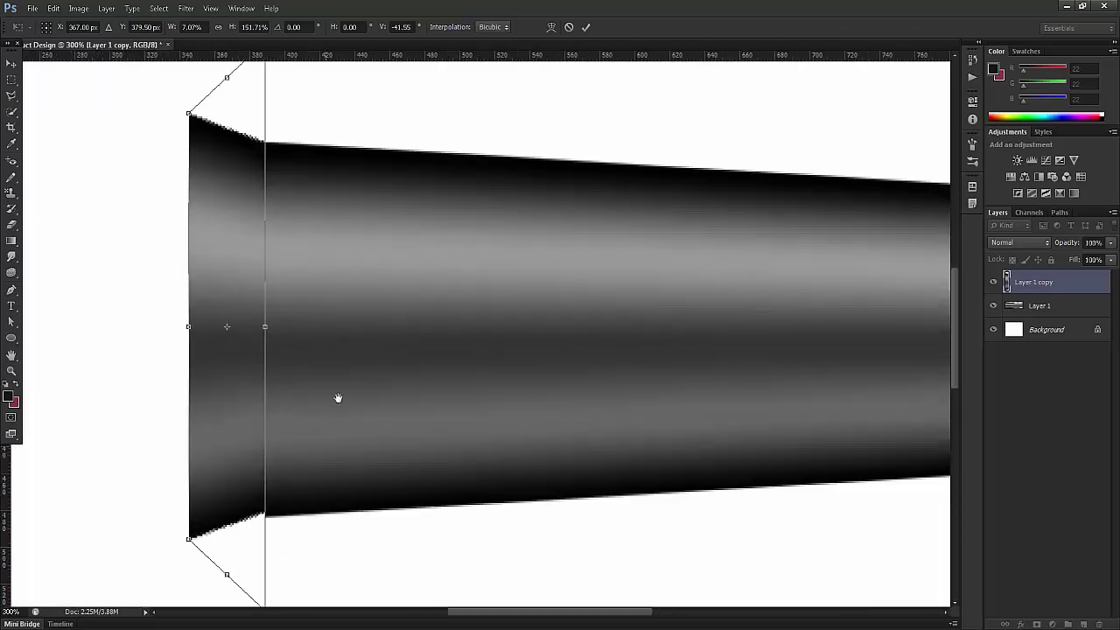
left_click_drag(338, 398, 356, 324)
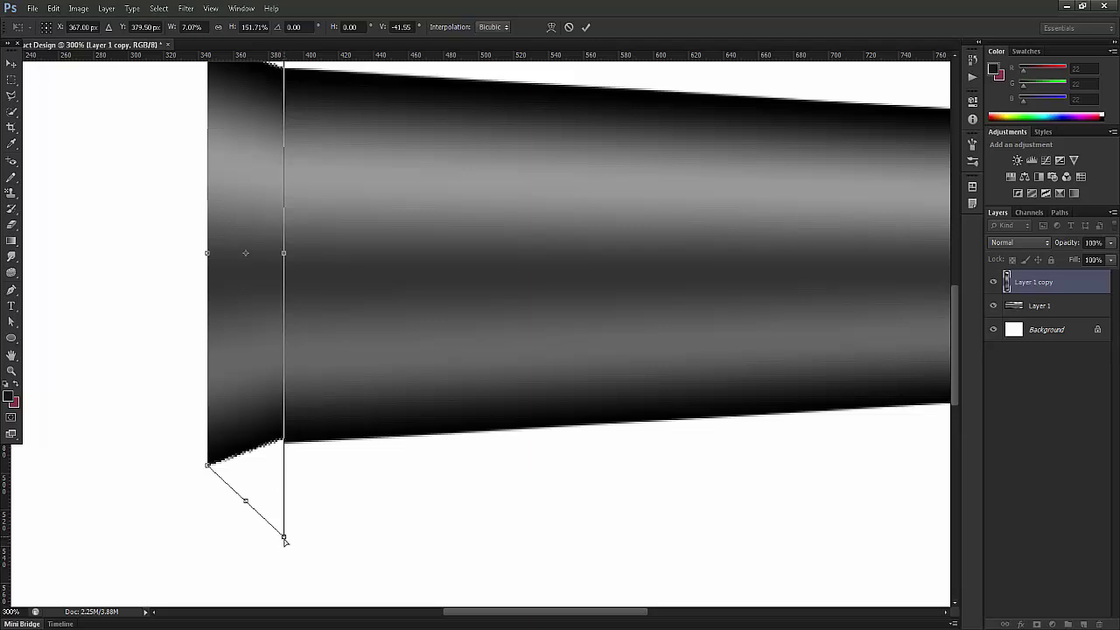
left_click_drag(284, 537, 285, 540)
scroll(393, 328, "up", 3)
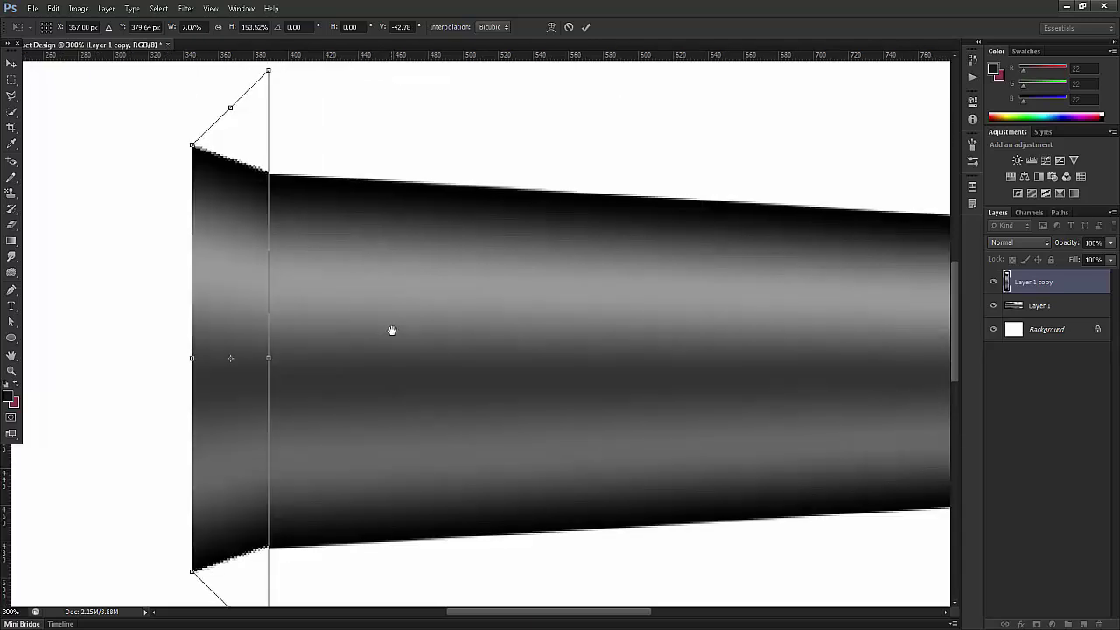
left_click_drag(392, 330, 406, 304)
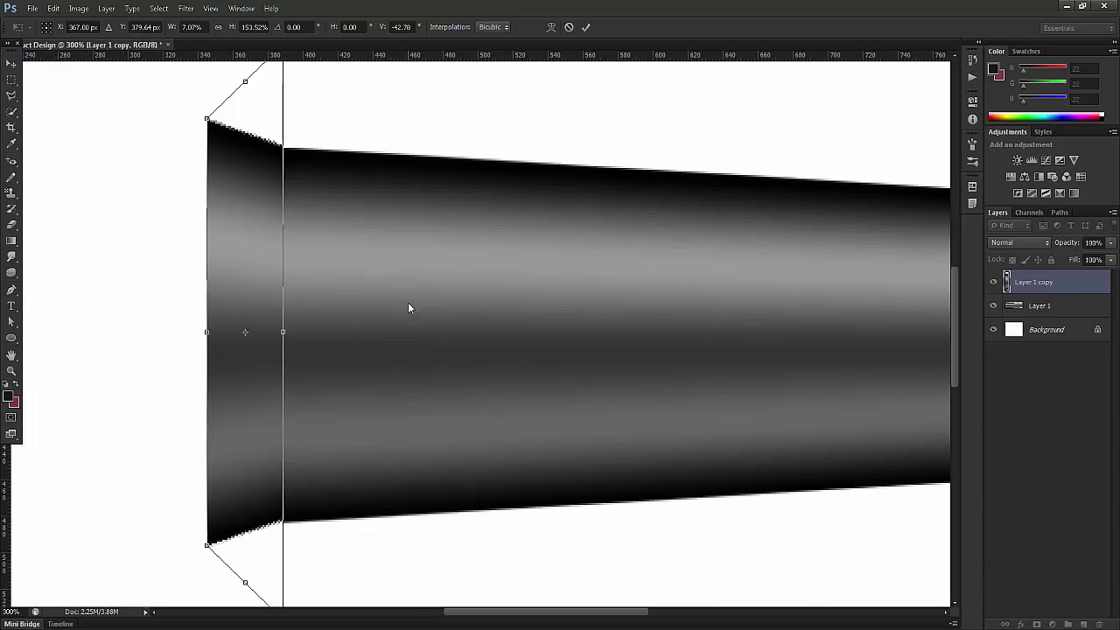
key("Down")
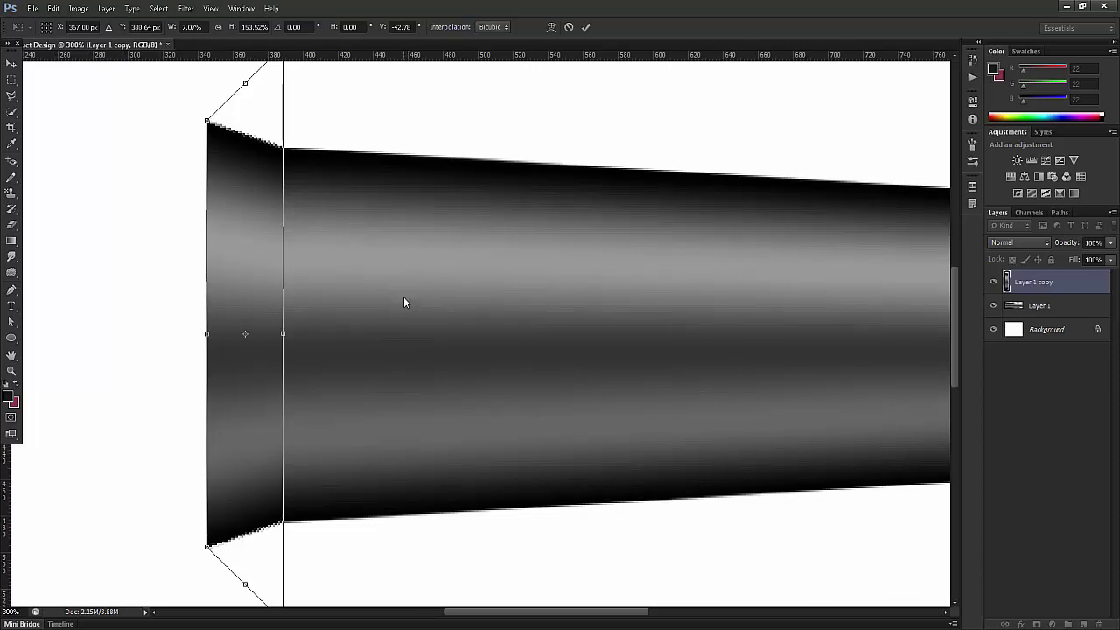
key("Return")
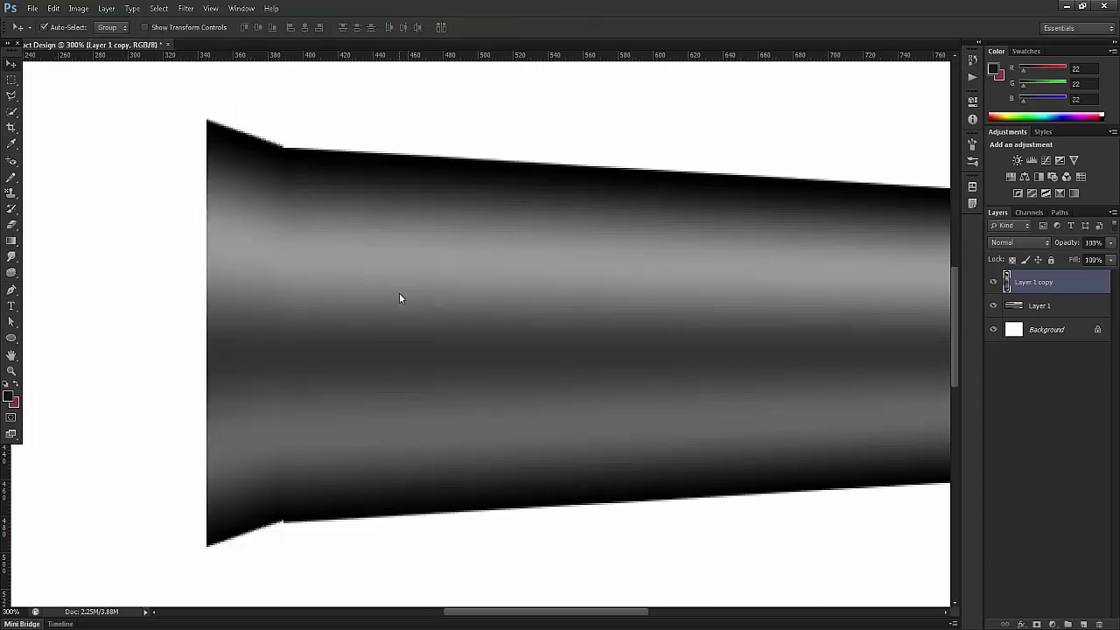
key("Down")
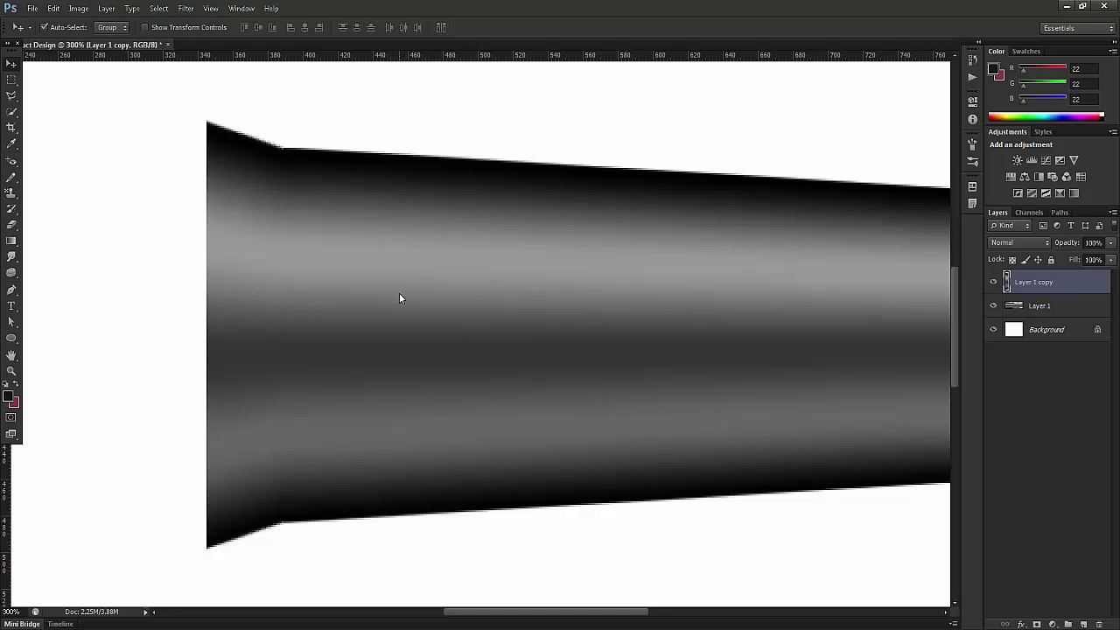
key("ctrl+minus")
key("ctrl+minus")
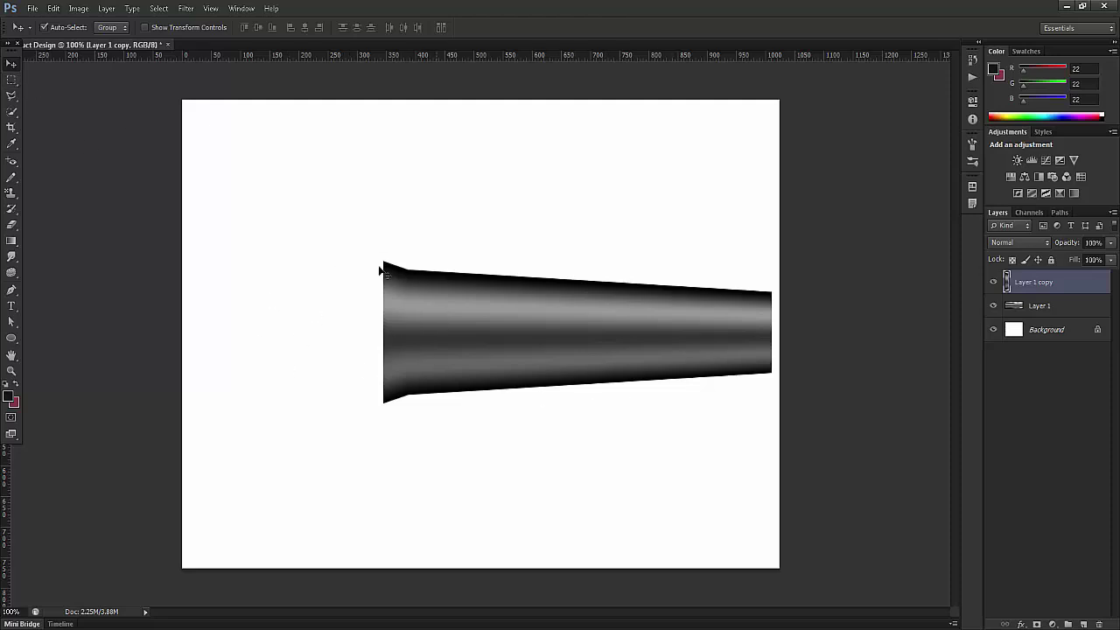
Step: Start a new document named 'Grid' with width 3 and height 4 pixels
left_click(12, 79)
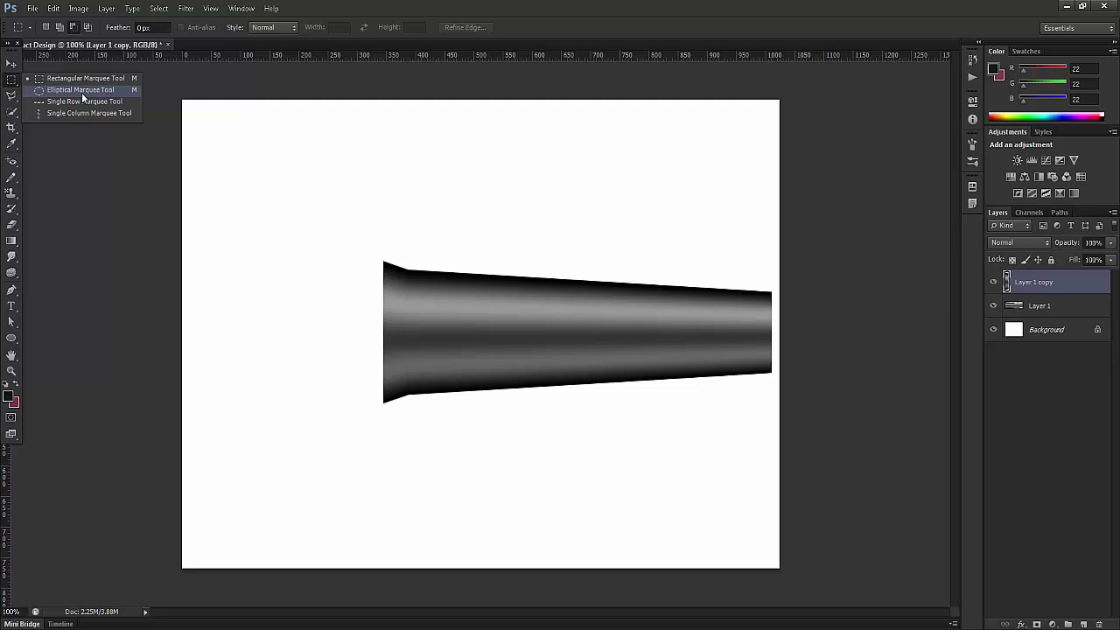
left_click(31, 9)
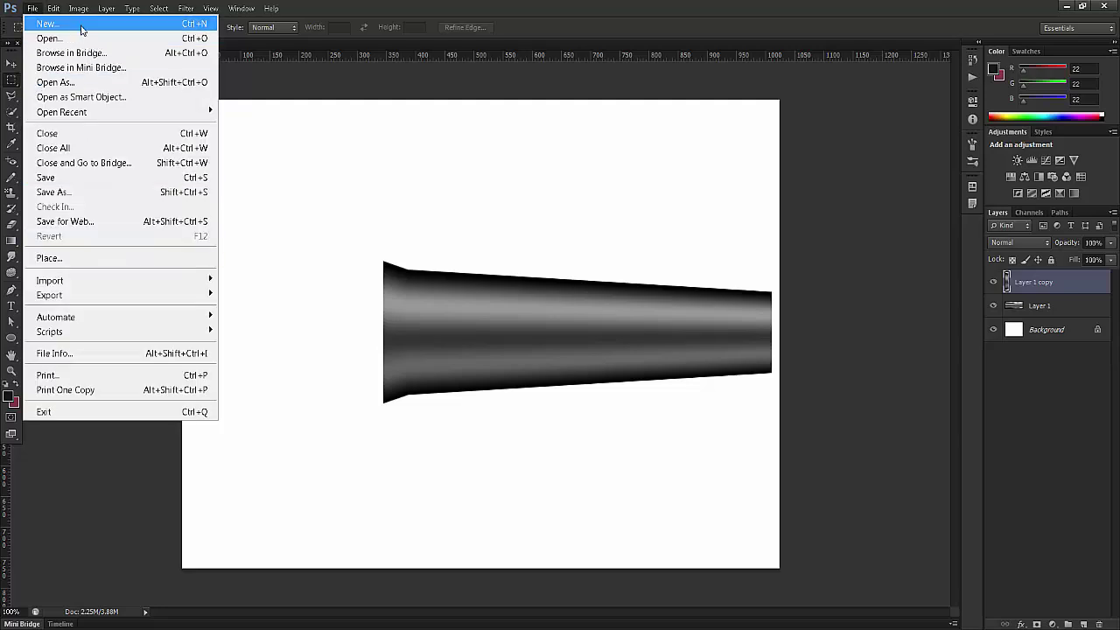
left_click(48, 24)
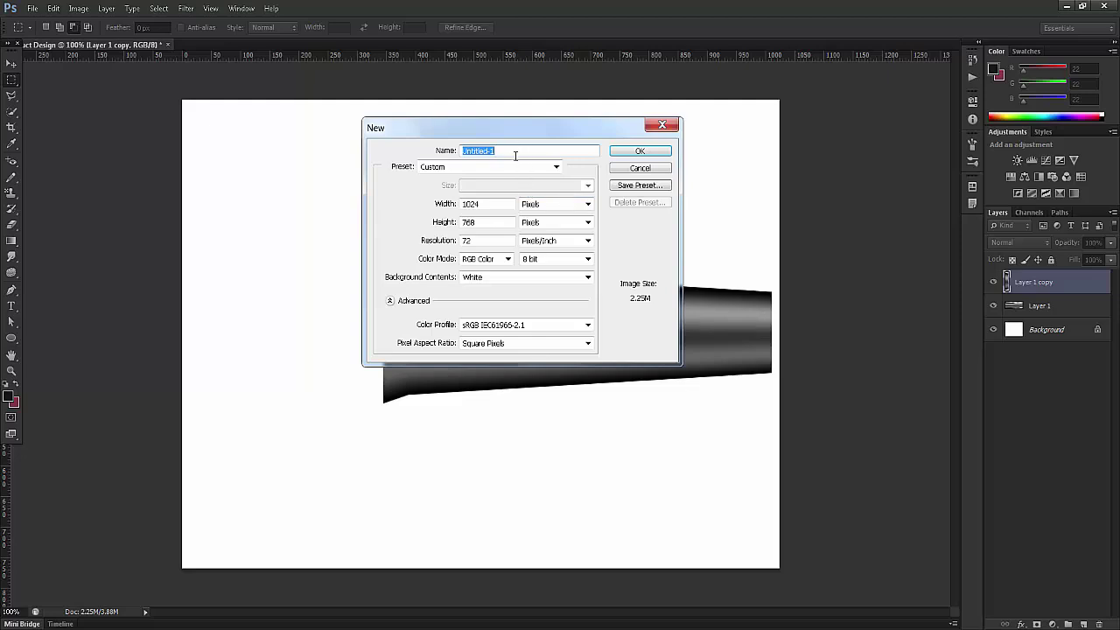
type("Grid")
key("Tab")
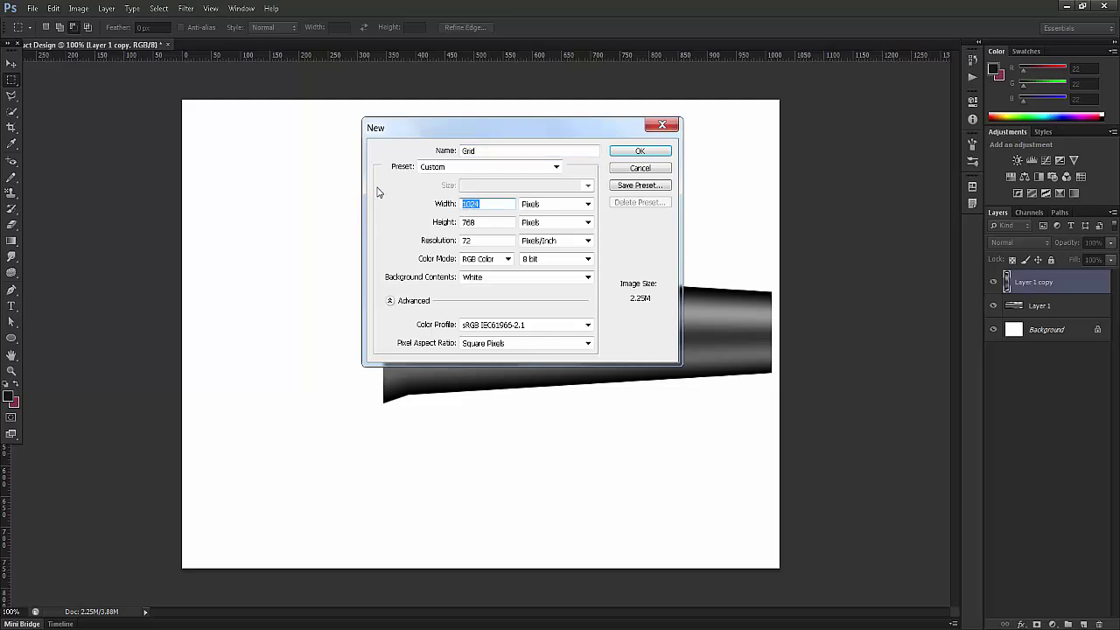
type("3")
key("Tab")
key("Tab")
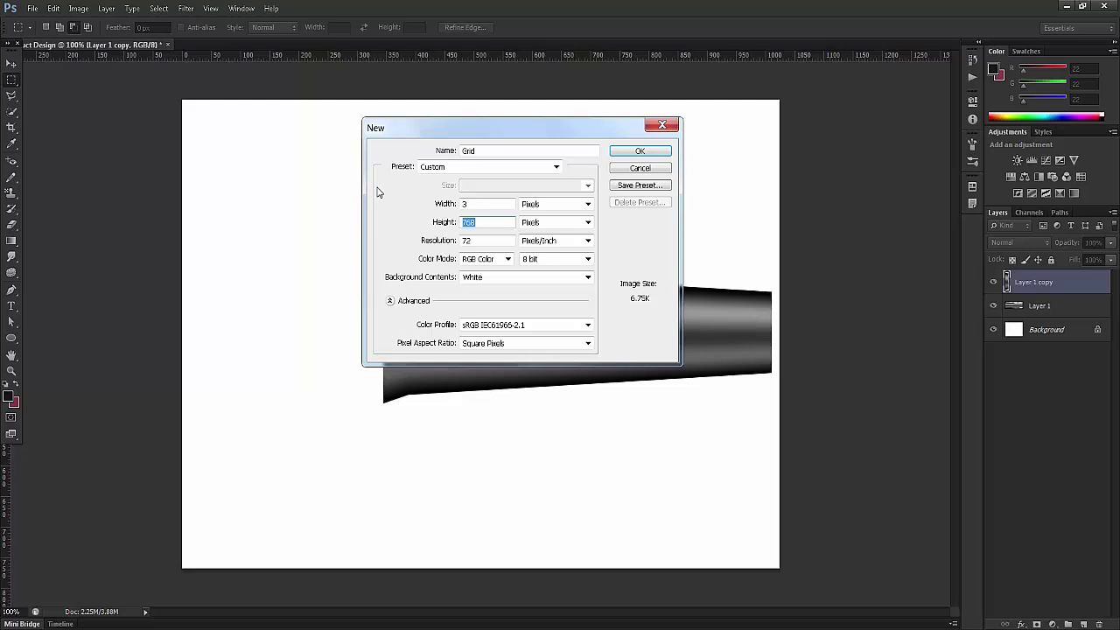
type("4")
key("Tab")
key("Tab")
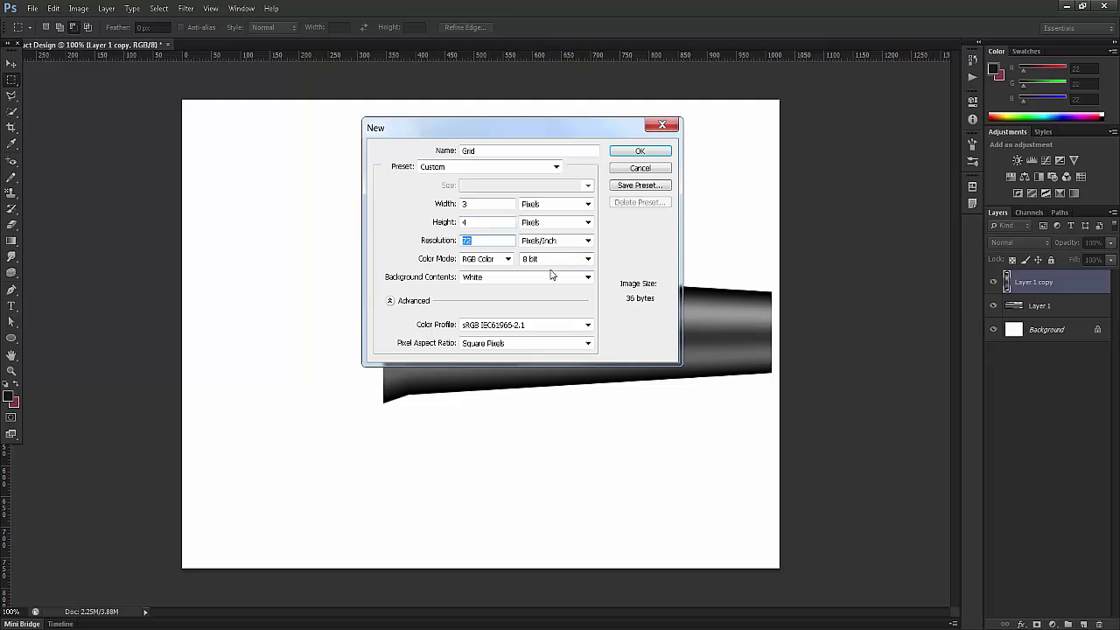
Step: Set Background Contents to Transparent and create the Grid document
left_click(499, 277)
left_click(499, 316)
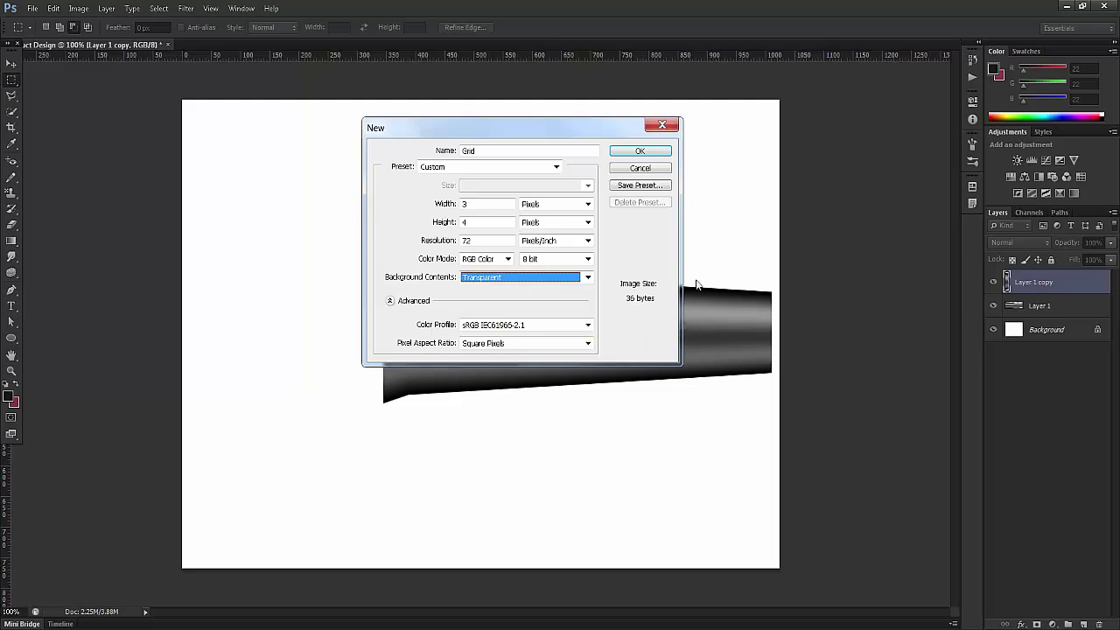
key("shift+Tab")
key("shift+Tab")
key("shift+Tab")
key("shift+Tab")
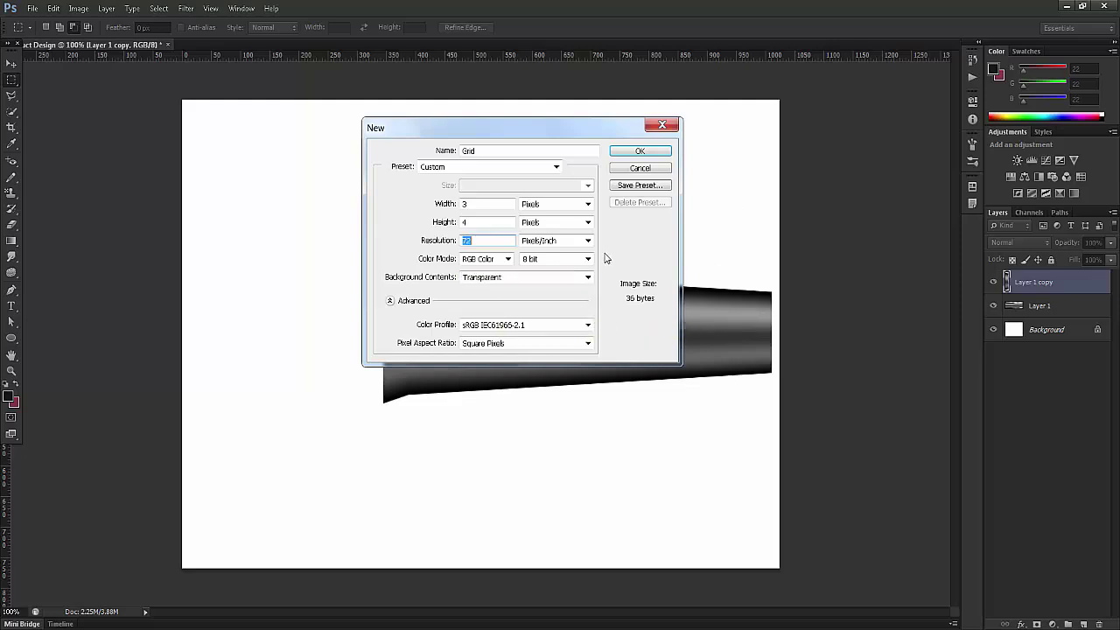
left_click(661, 153)
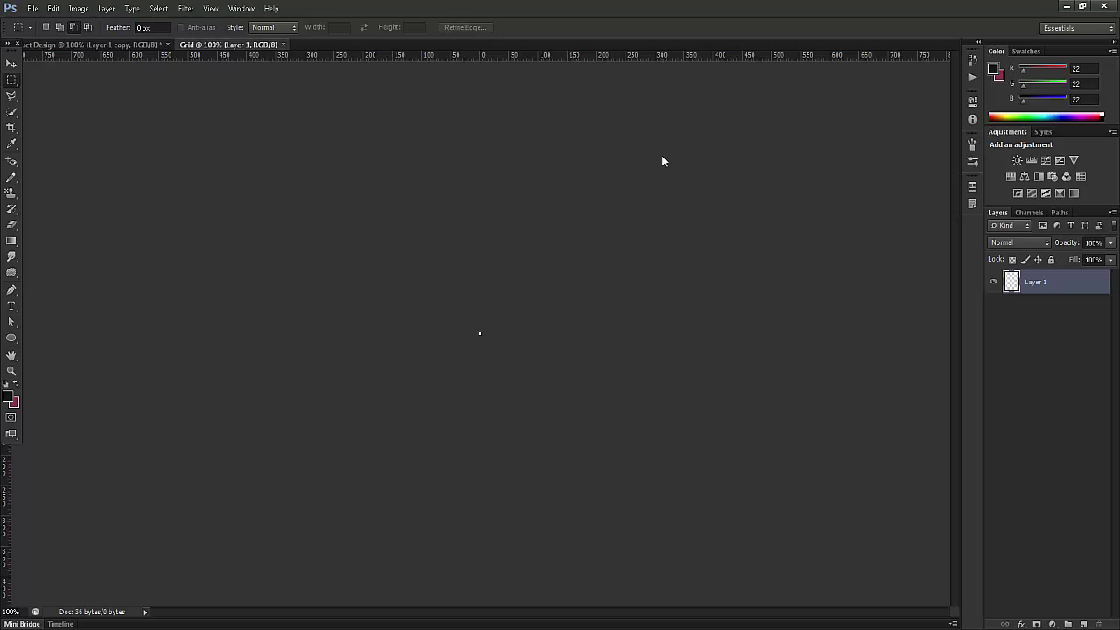
Step: Zoom to 3200% and paint the tile's bottom half dark with the Pencil Tool
key("ctrl+plus")
key("ctrl+plus")
key("ctrl+plus")
key("ctrl+plus")
key("ctrl+plus")
key("ctrl+plus")
key("ctrl+plus")
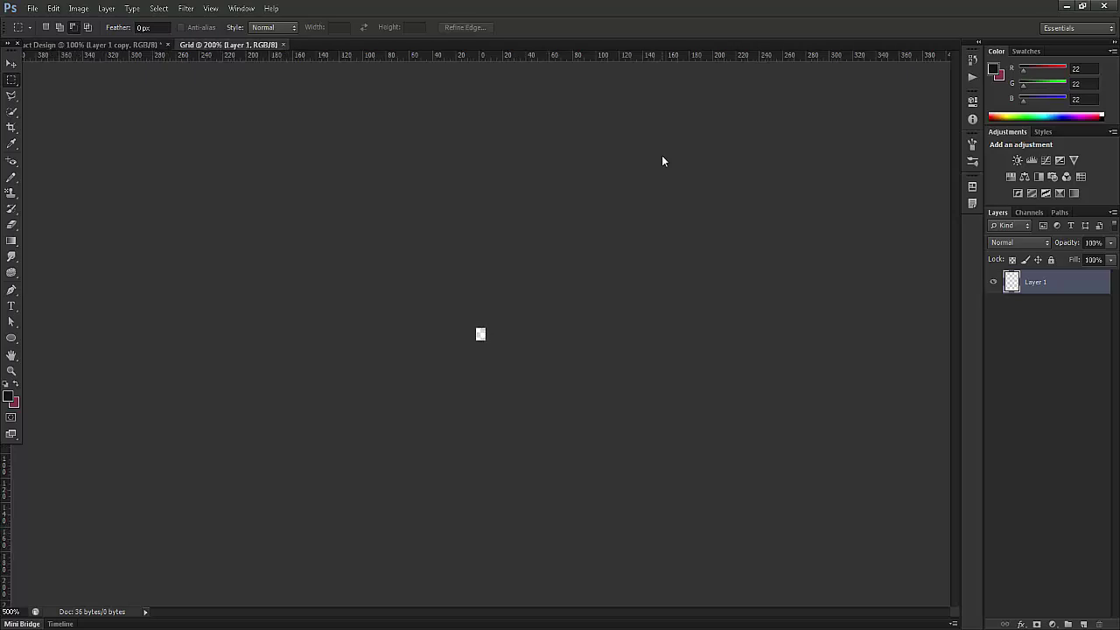
key("ctrl+plus")
key("ctrl+plus")
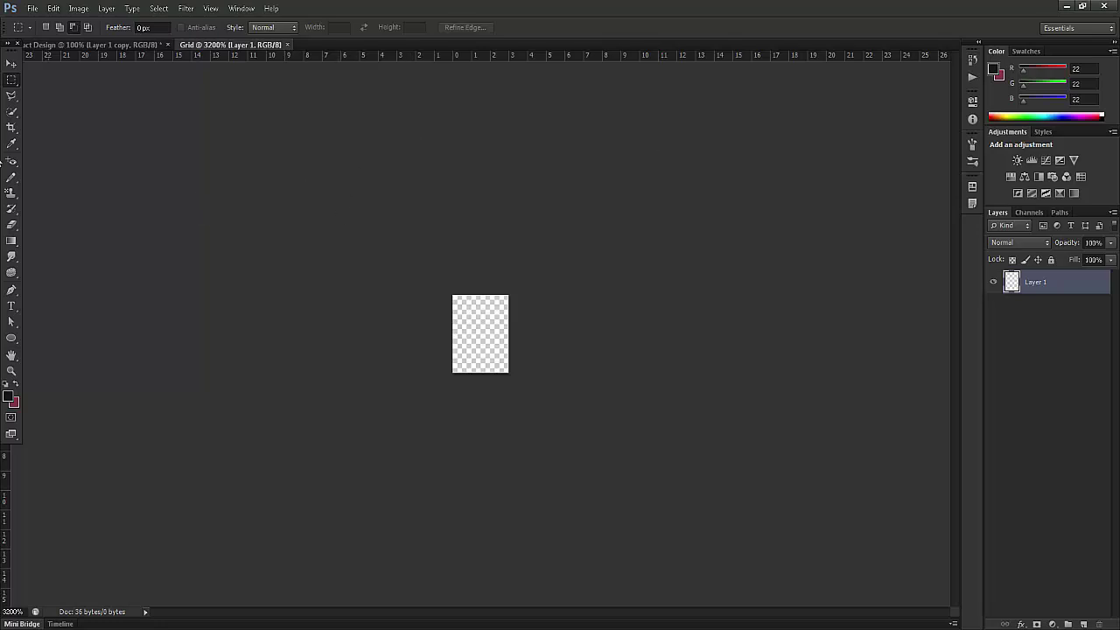
left_click(11, 178)
right_click(12, 179)
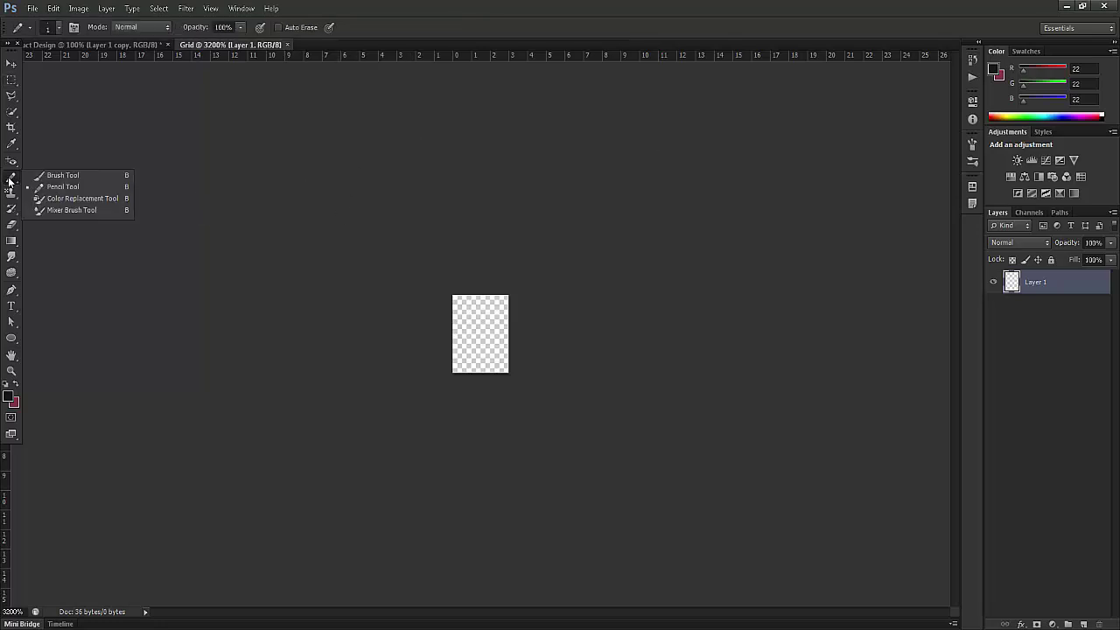
left_click(58, 186)
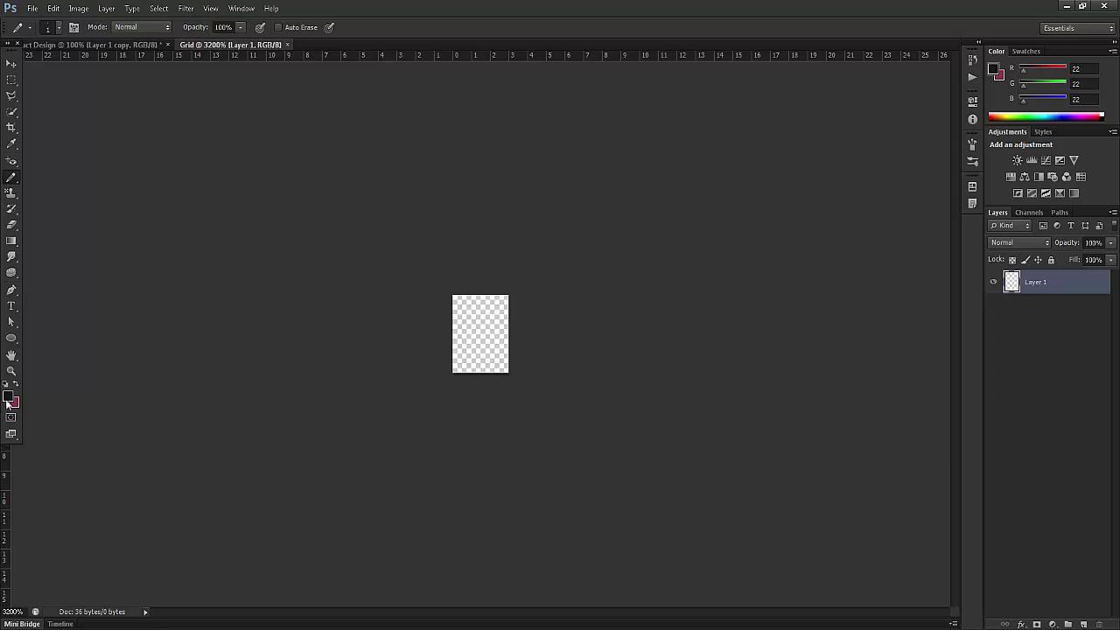
mouse_move(458, 365)
left_mouse_down()
mouse_move(541, 368)
mouse_move(511, 343)
mouse_move(429, 344)
left_mouse_up()
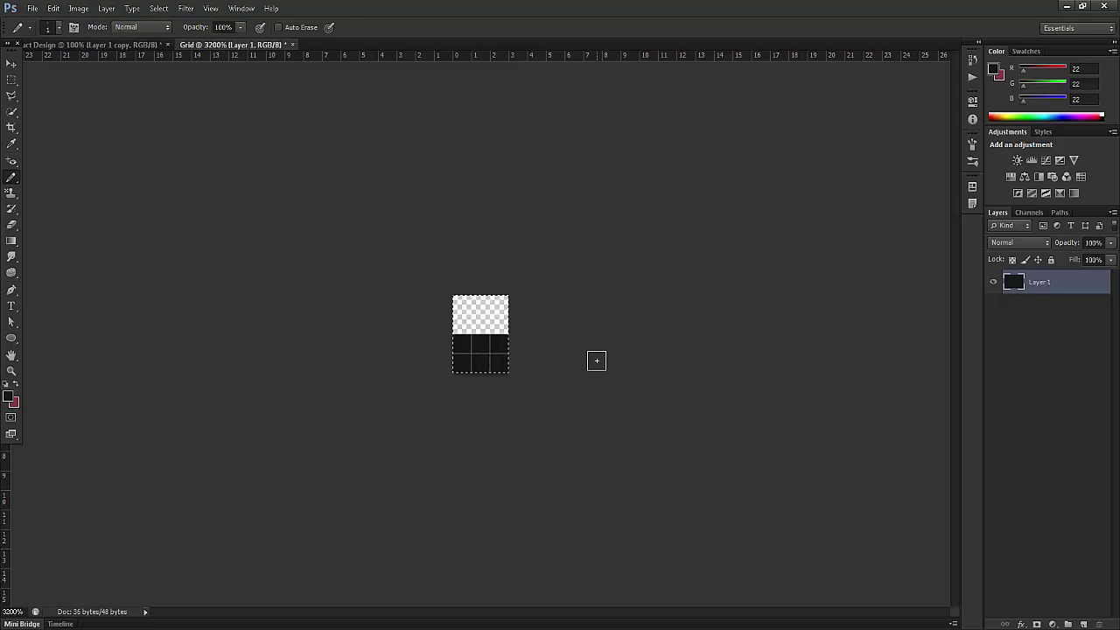
Step: Define the tile as a pattern named 'Grid 1' and deselect
left_click(54, 9)
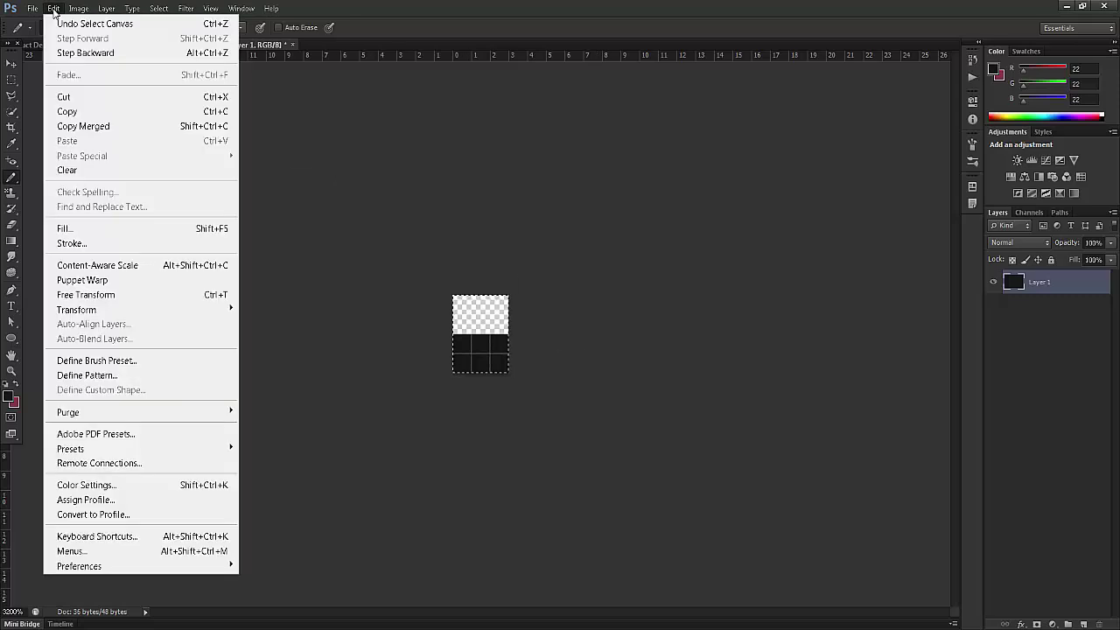
left_click(92, 376)
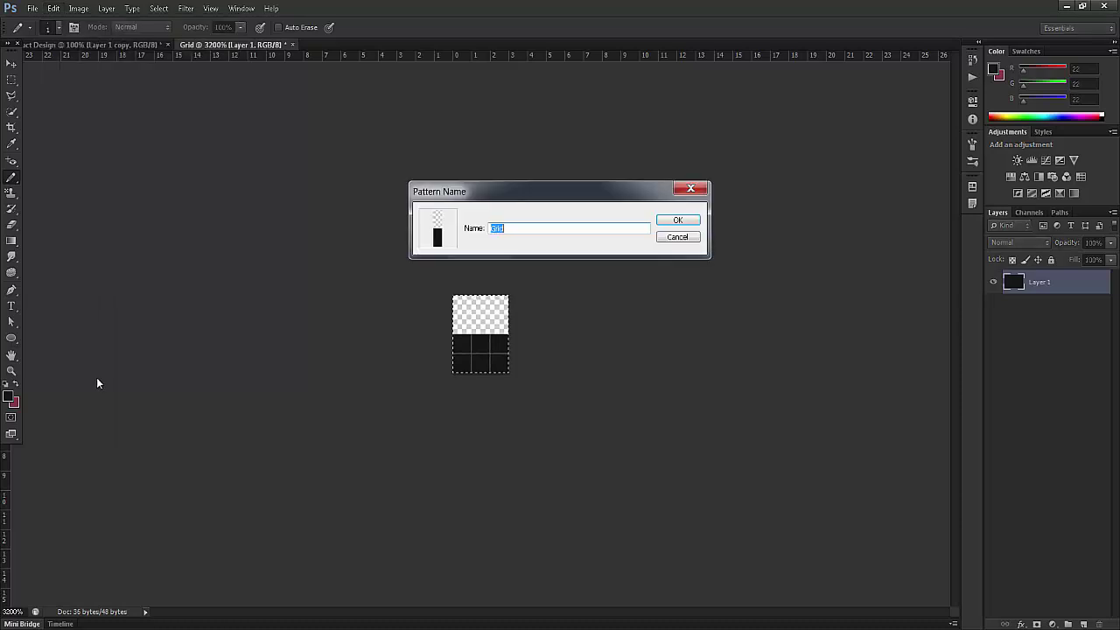
left_click(519, 230)
double_click(520, 229)
left_click(520, 230)
type("1")
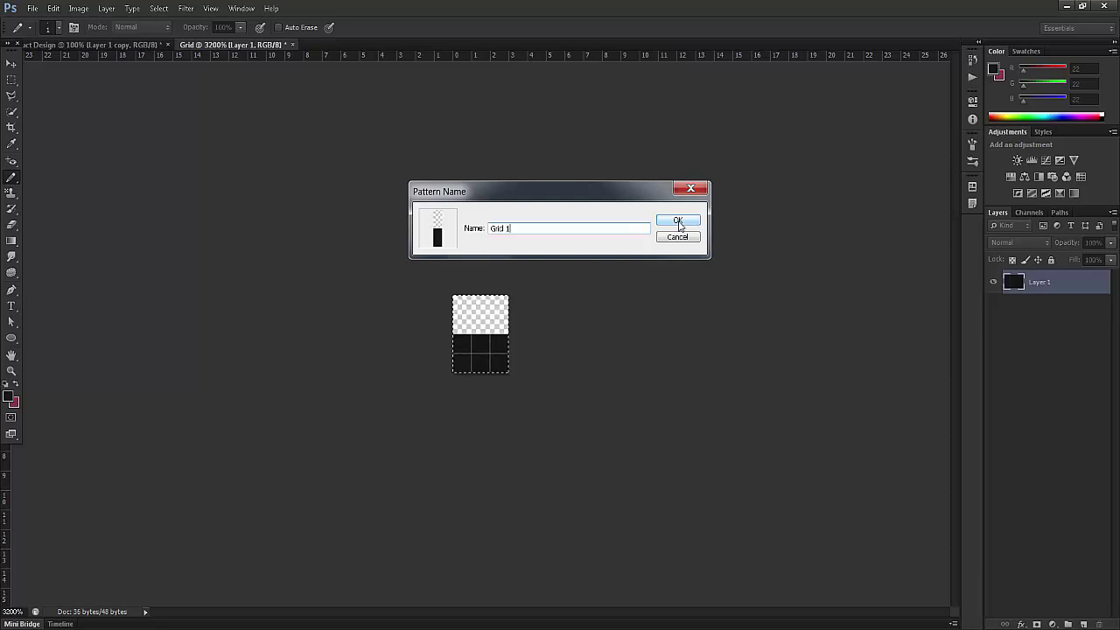
left_click(679, 223)
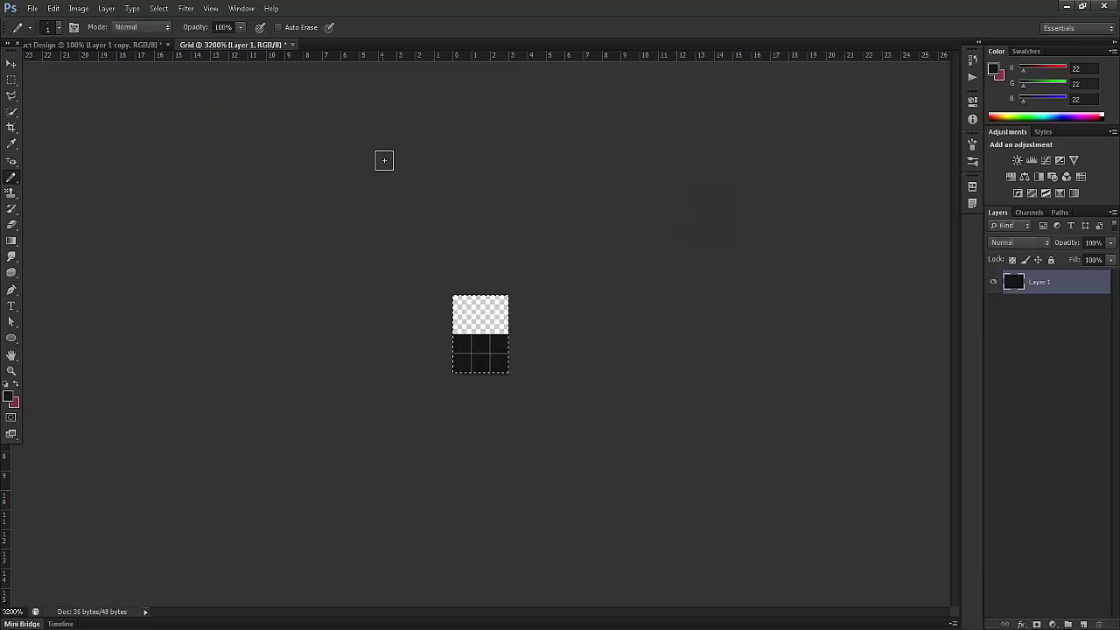
key("ctrl+d")
Step: Rotate the Grid image 90° clockwise and select all
left_click(79, 13)
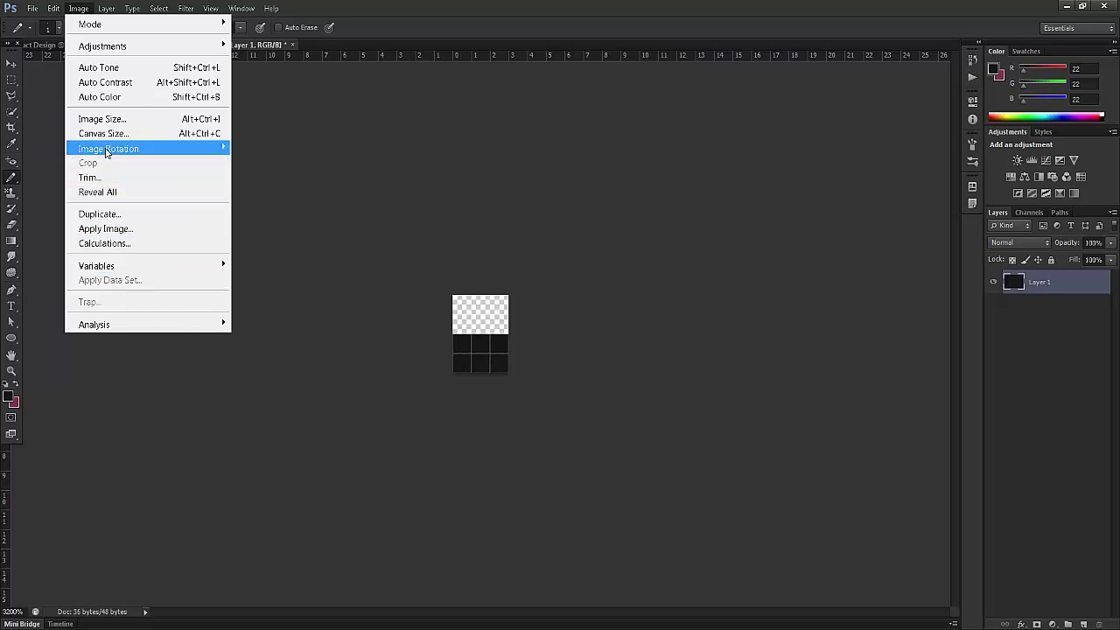
mouse_move(106, 150)
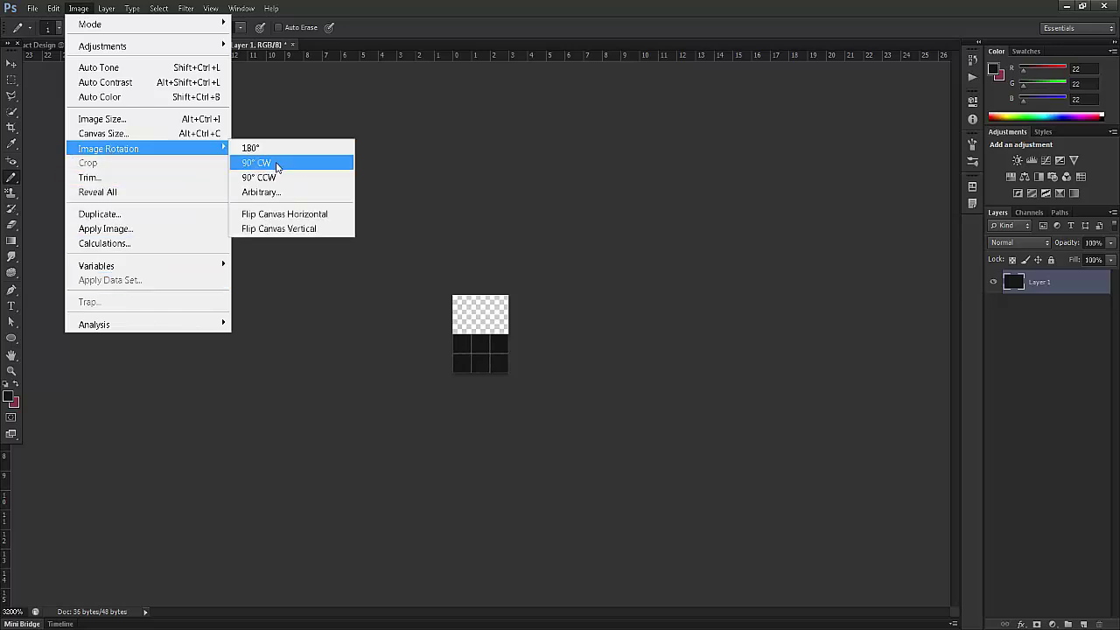
left_click(277, 164)
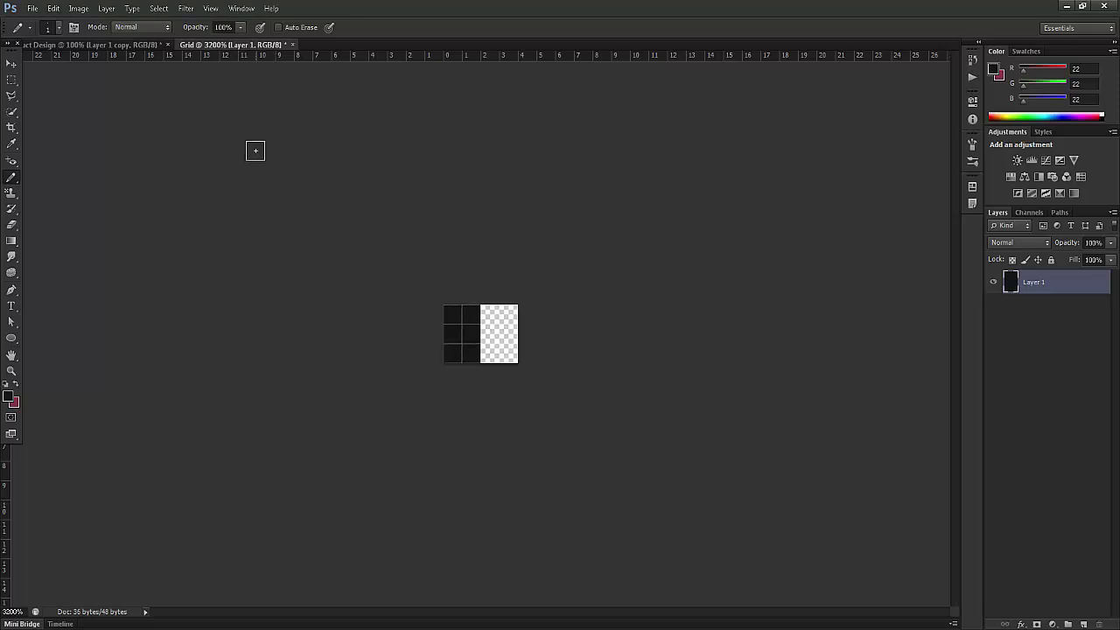
key("ctrl+a")
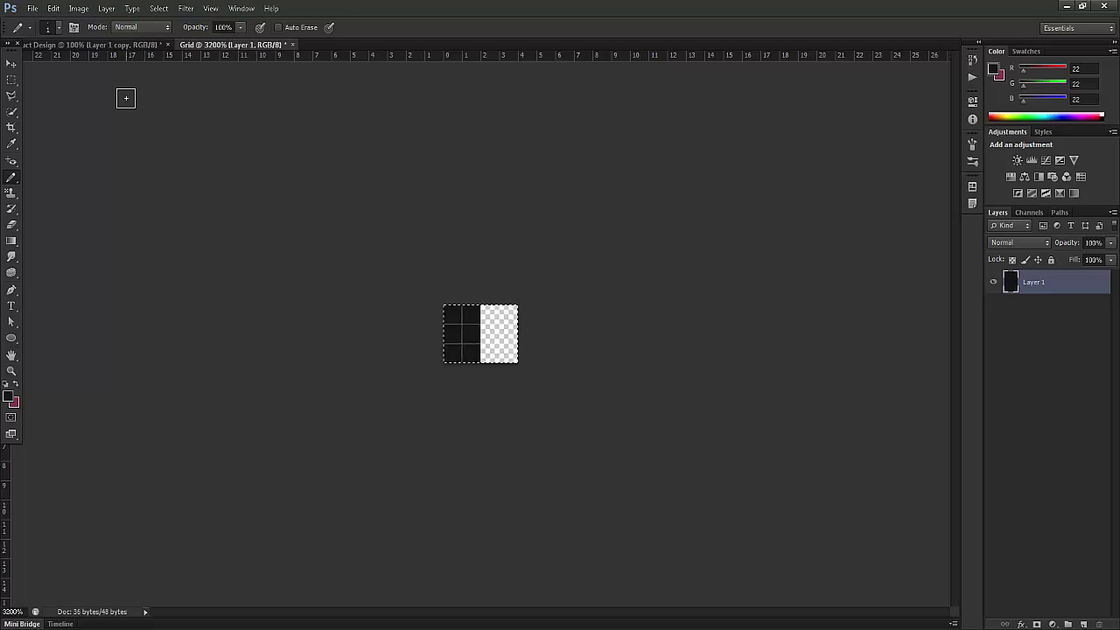
Step: Define the rotated tile as a pattern named 'Grid 2' and deselect
left_click(54, 8)
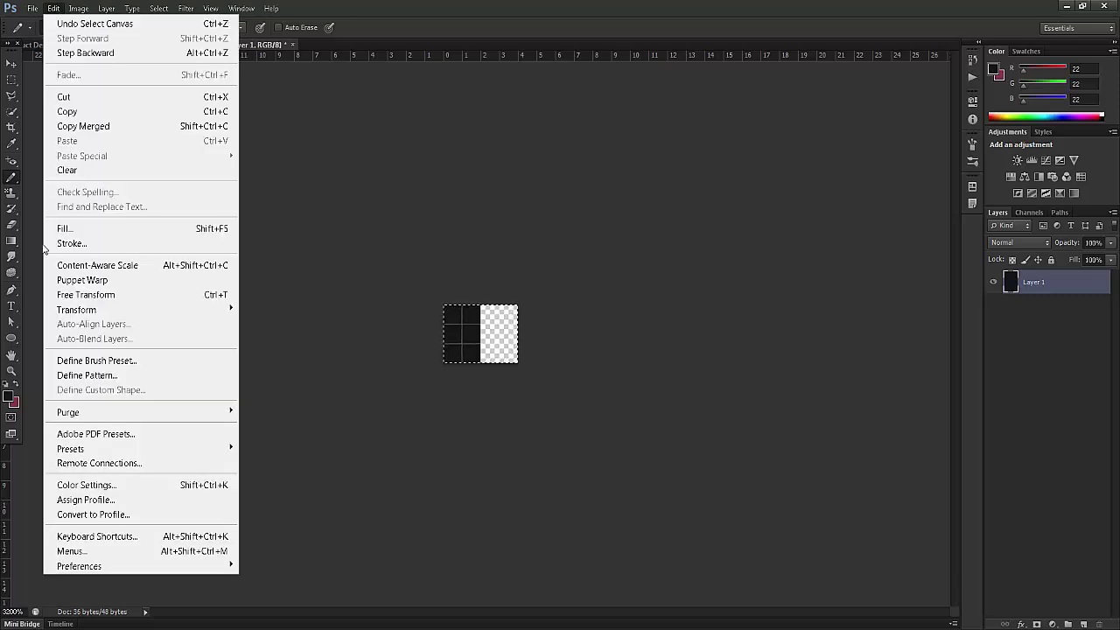
left_click(70, 375)
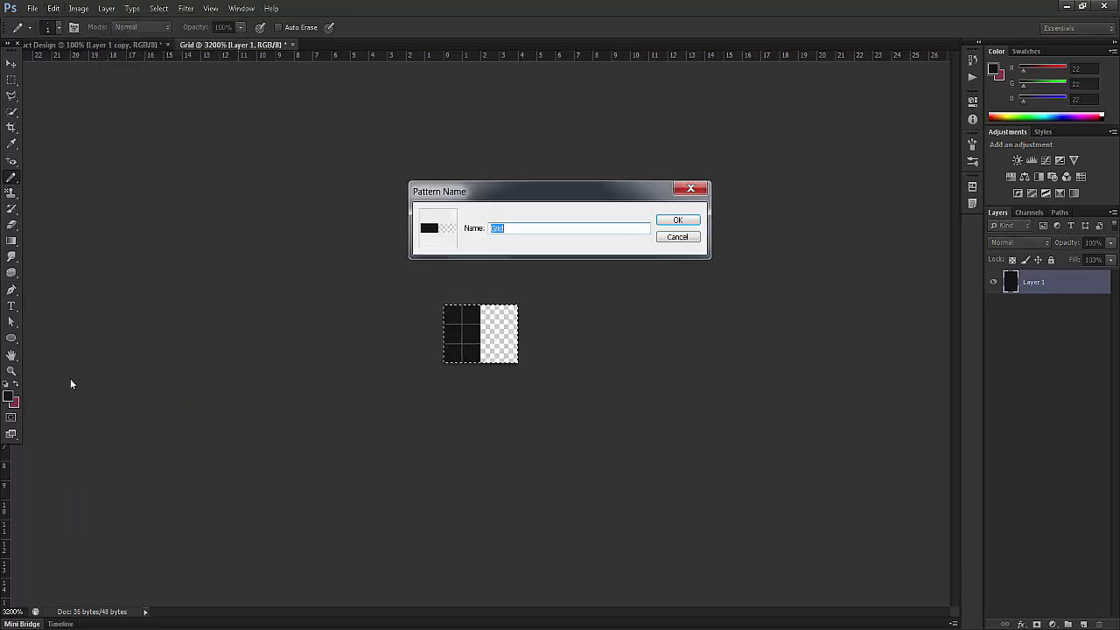
left_click(511, 229)
type("2")
left_click(679, 221)
key("ctrl+d")
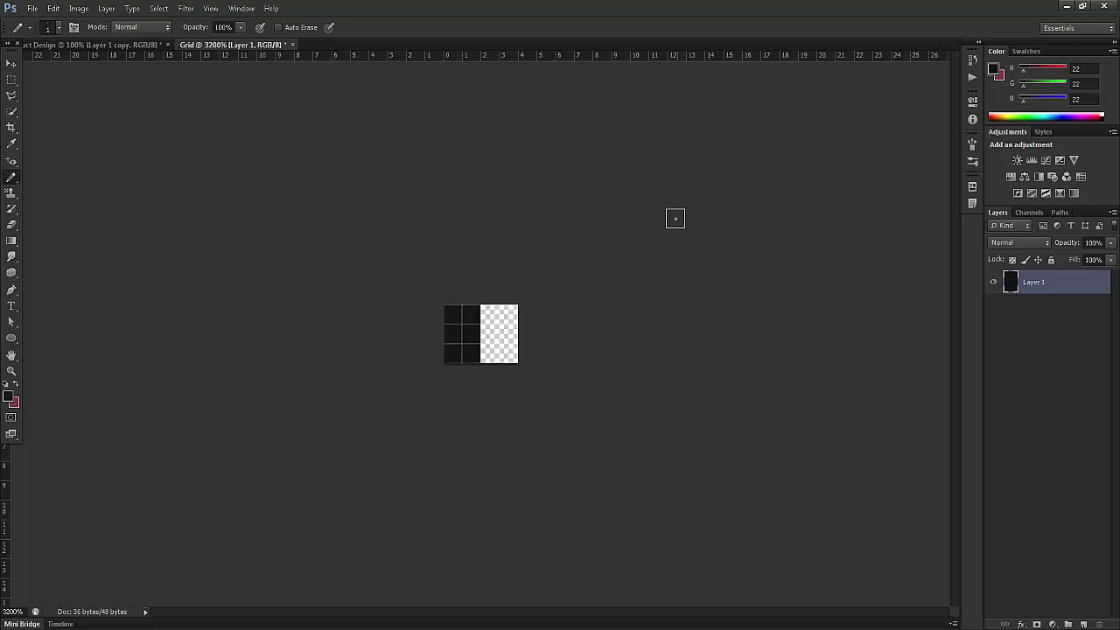
Step: In Product Design, switch to the Elliptical Marquee and try trial circles left of the handle
left_click(98, 46)
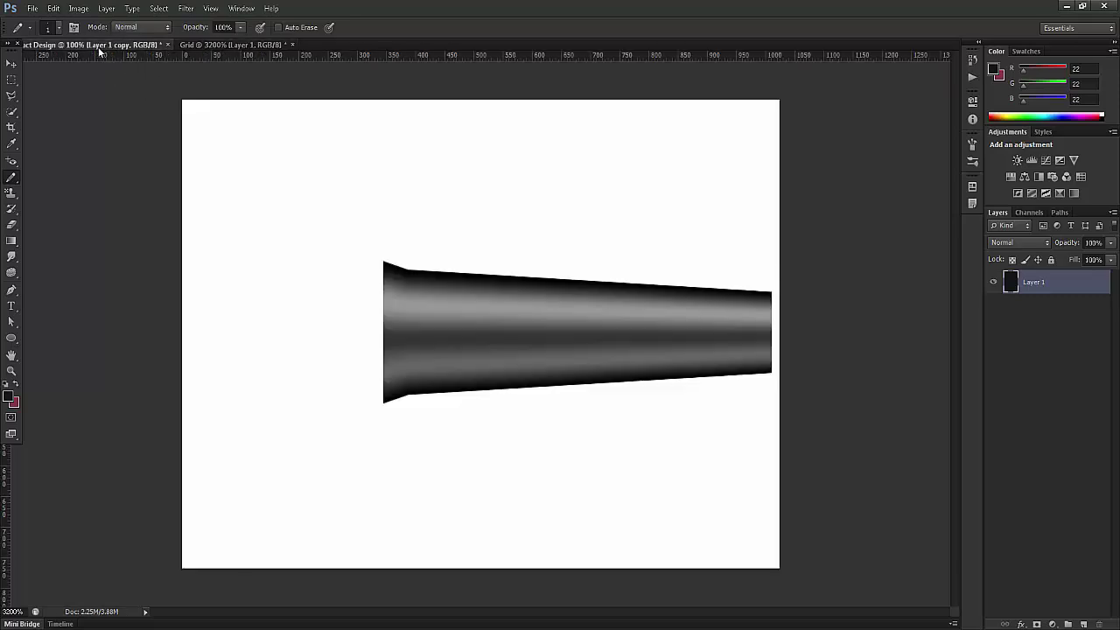
left_click(12, 81)
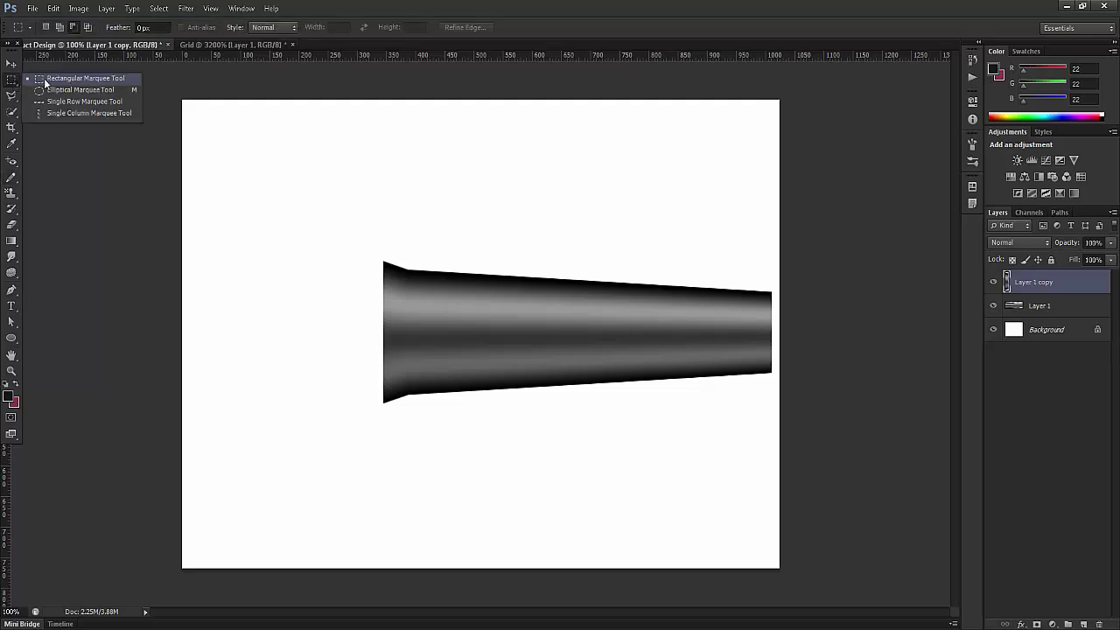
left_click(72, 90)
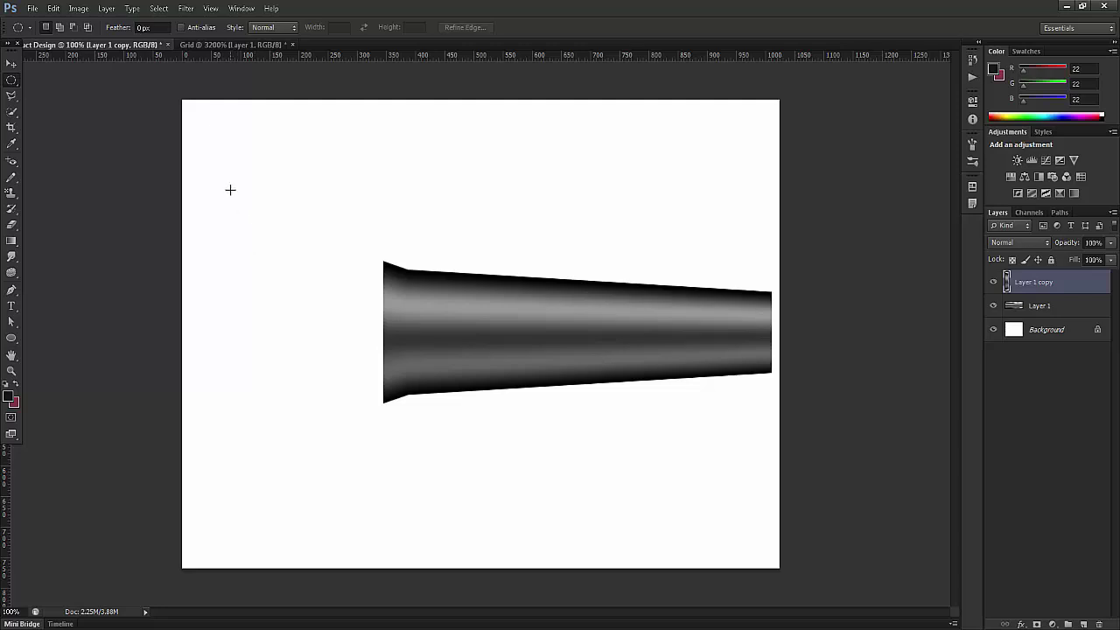
left_click_drag(230, 190, 364, 333)
left_click(324, 313)
left_click_drag(303, 242, 396, 355)
left_click(355, 335)
Step: Draw a roughly 318 px head circle and move it beside the handle's flared neck
left_click_drag(265, 309, 347, 471)
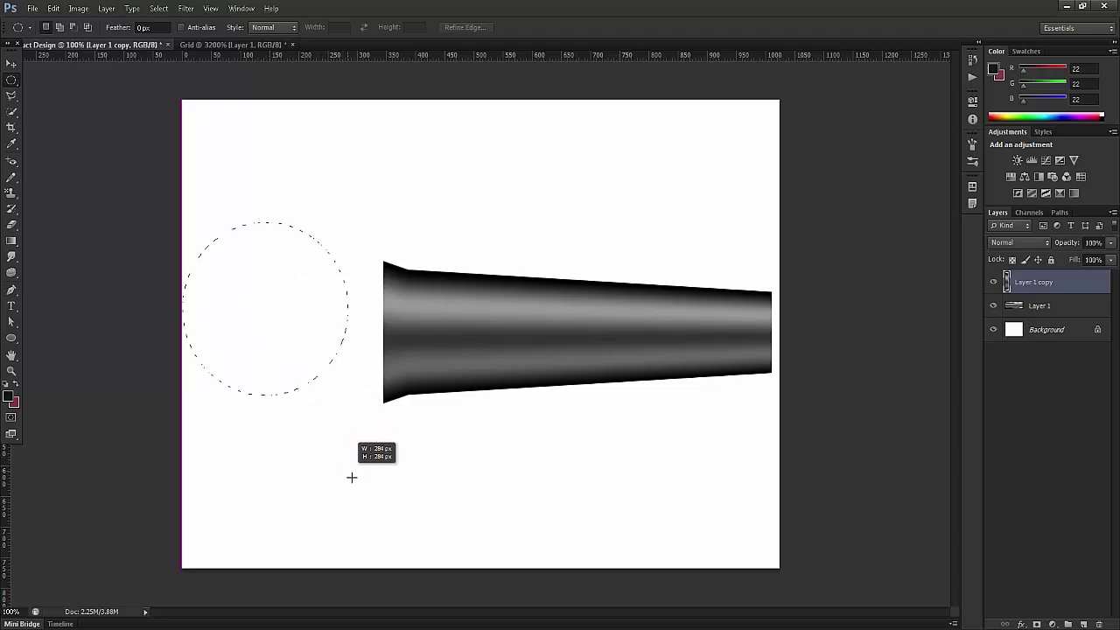
left_click_drag(352, 477, 355, 480)
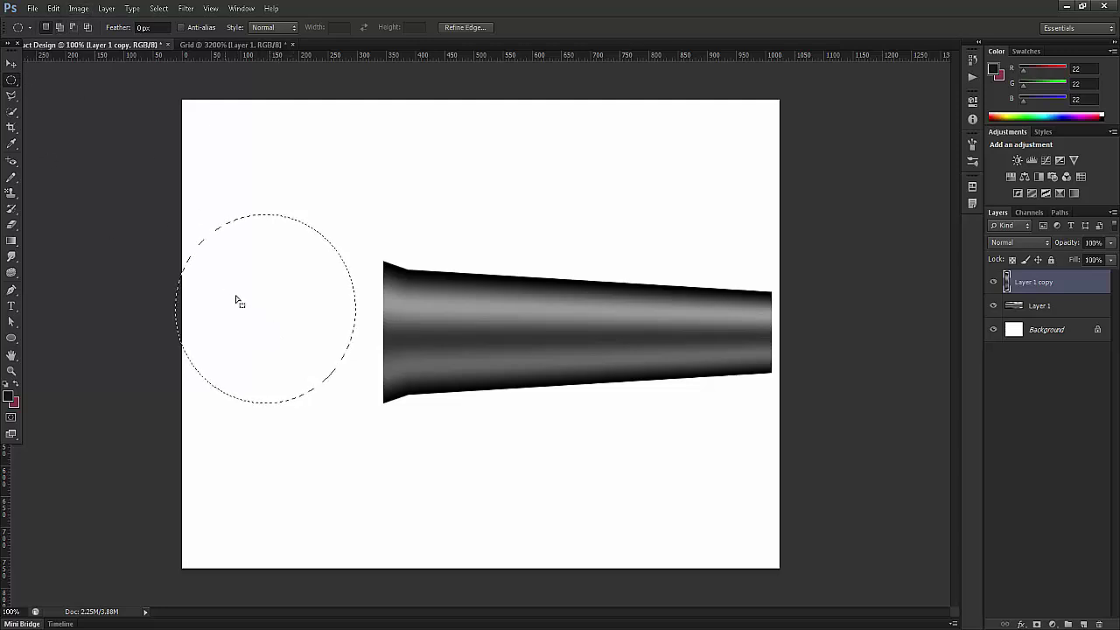
left_click_drag(243, 300, 263, 310)
Step: Add a new layer and name it grid
left_click(1085, 624)
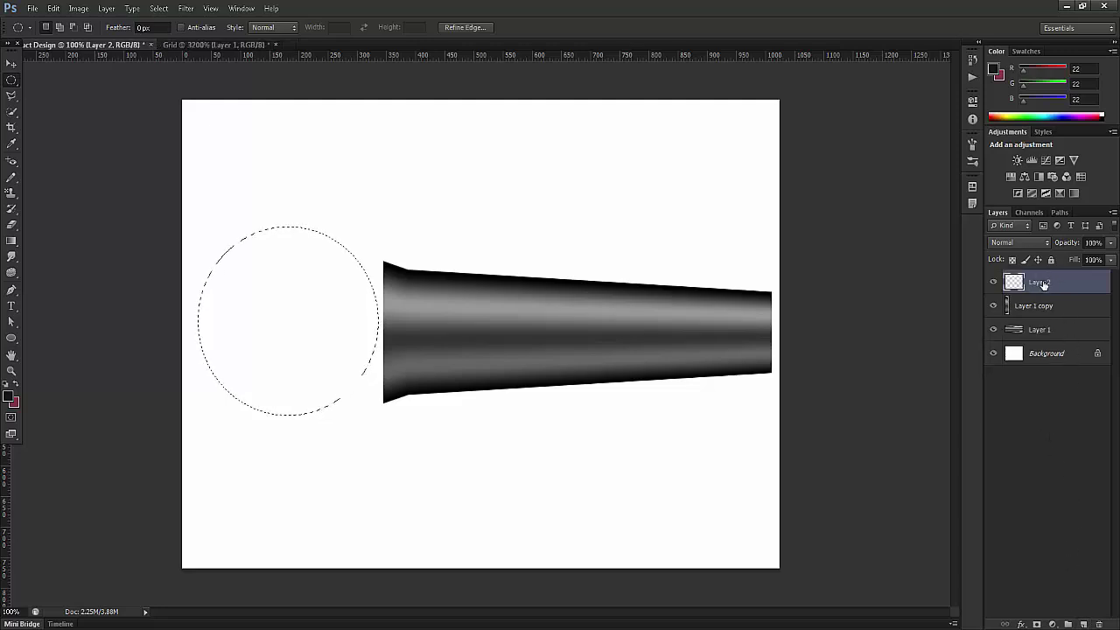
double_click(1042, 283)
type("grid")
key("Return")
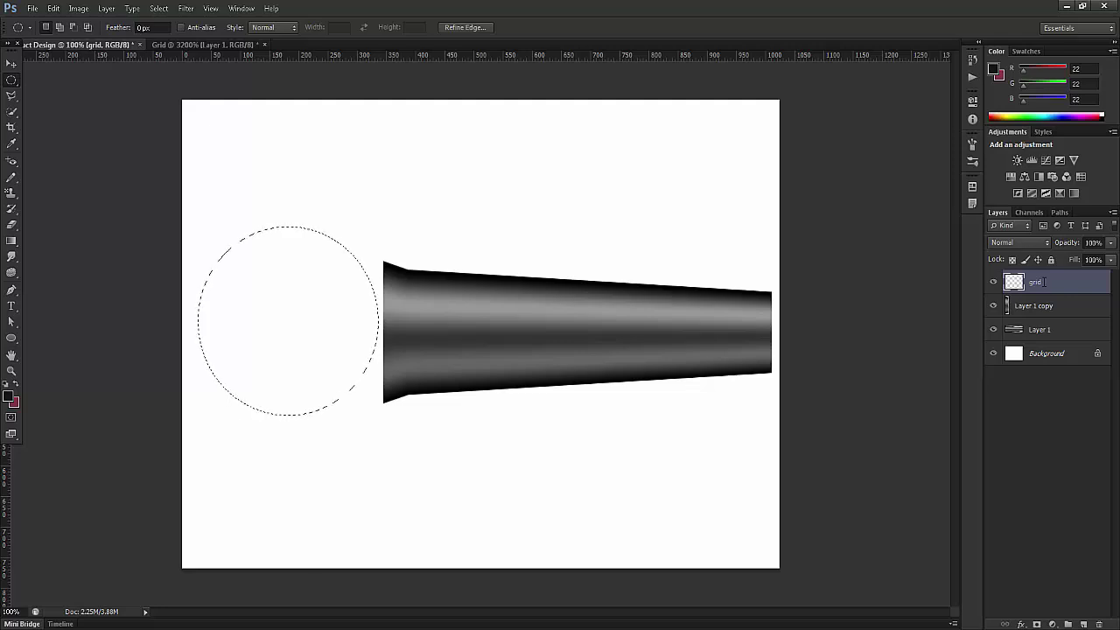
Step: Fill the circle with the bottom-left saved pattern tile and zoom in to inspect it
key("shift+F5")
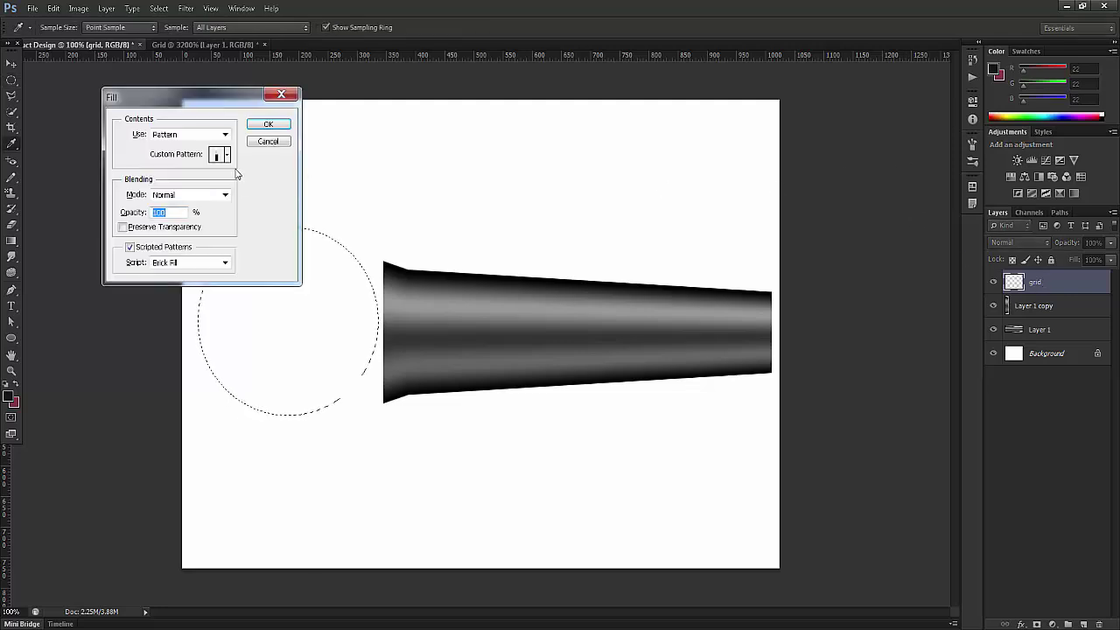
left_click(228, 157)
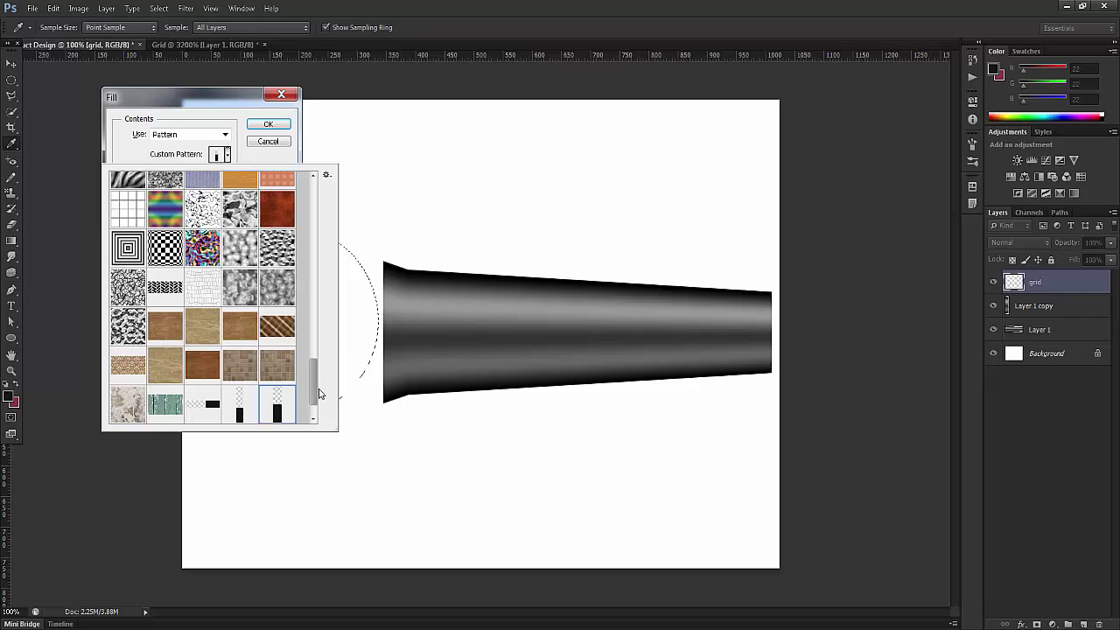
scroll(321, 400, "down", 1)
left_click(127, 410)
left_click(261, 161)
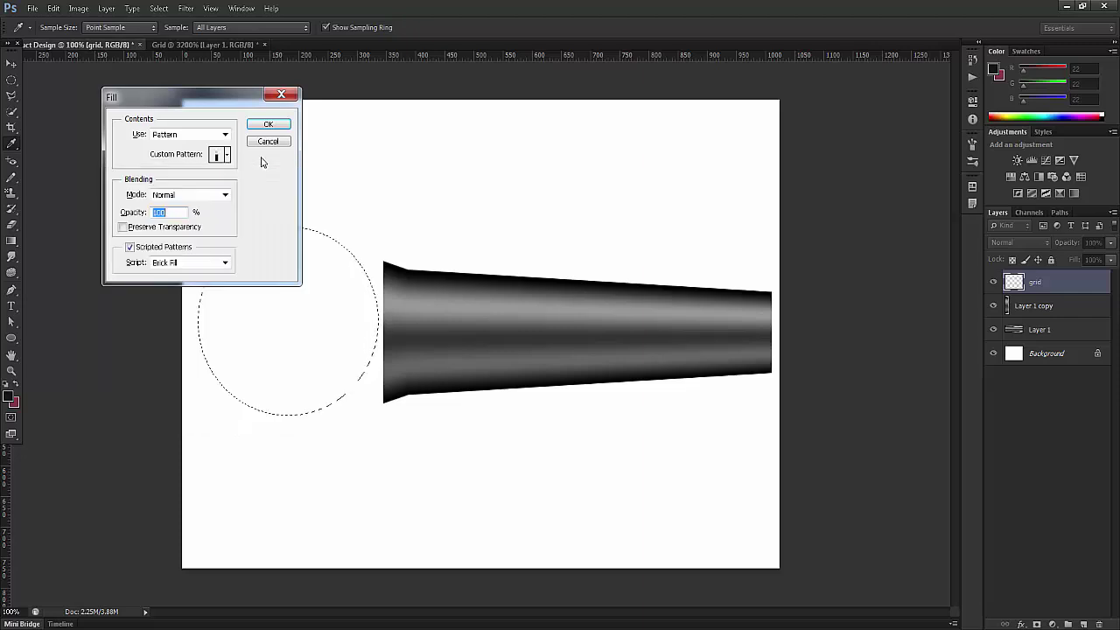
left_click(273, 126)
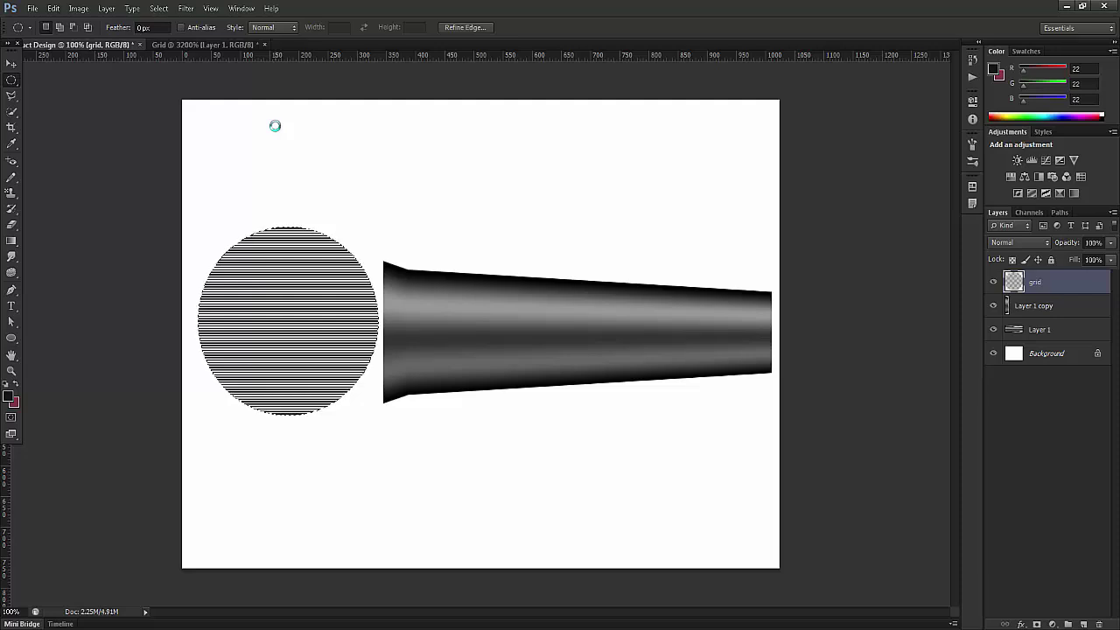
key("ctrl+plus")
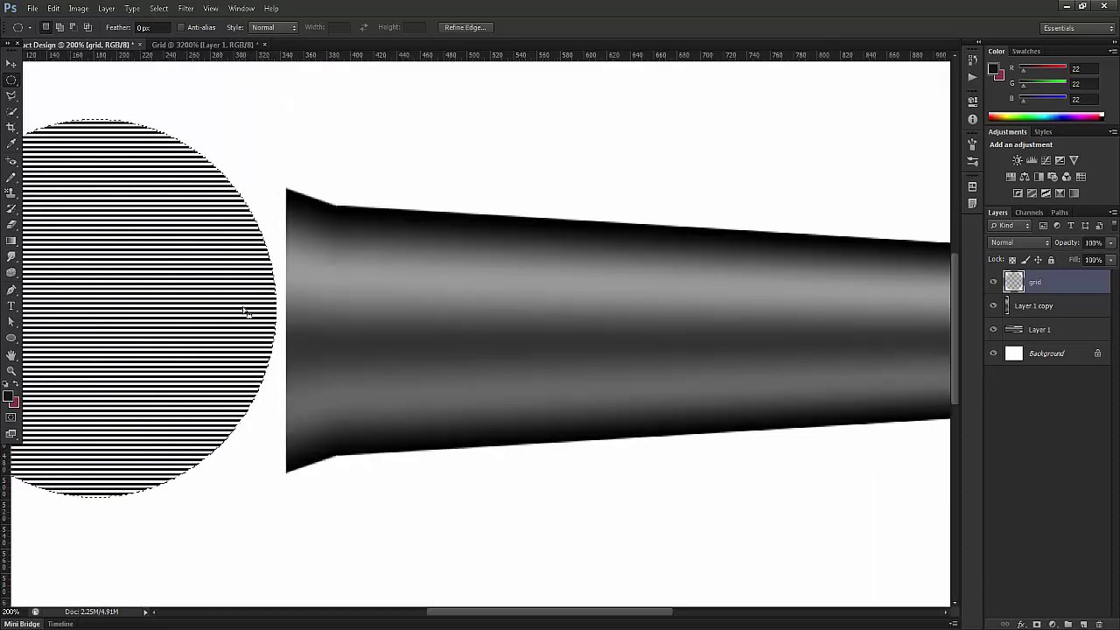
key("ctrl+minus")
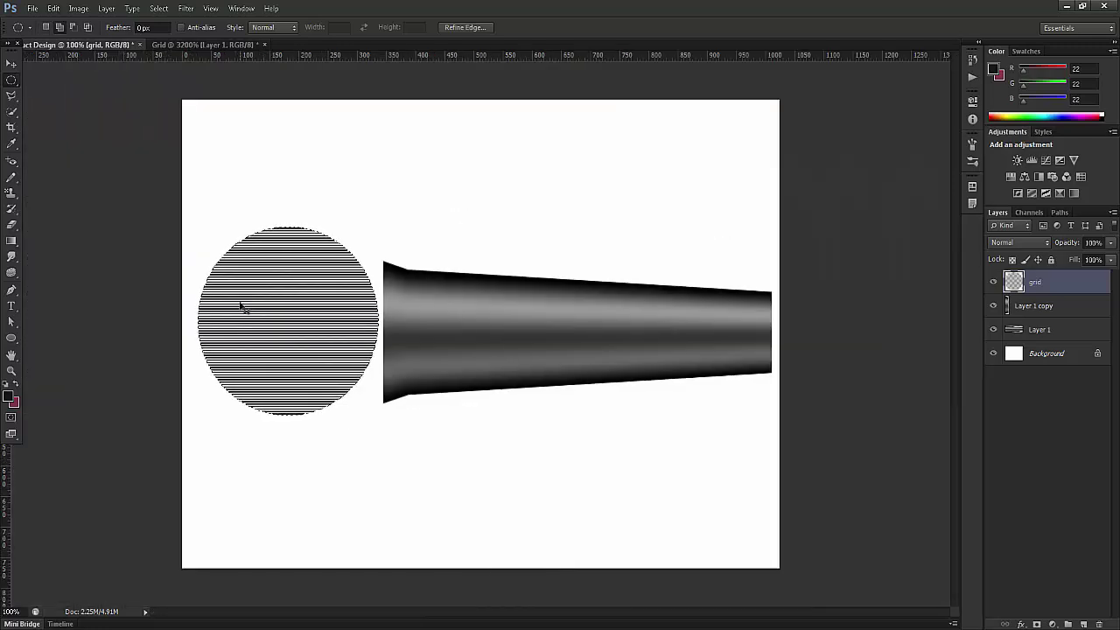
Step: Refill the circle with the finer second tile in the bottom row
key("shift+F5")
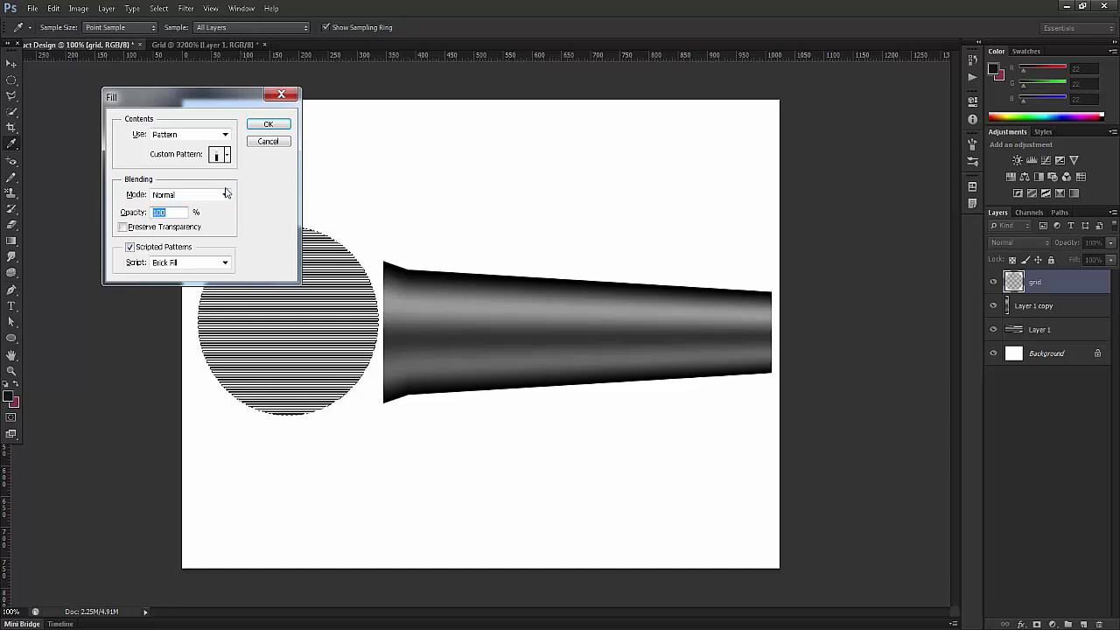
left_click(227, 155)
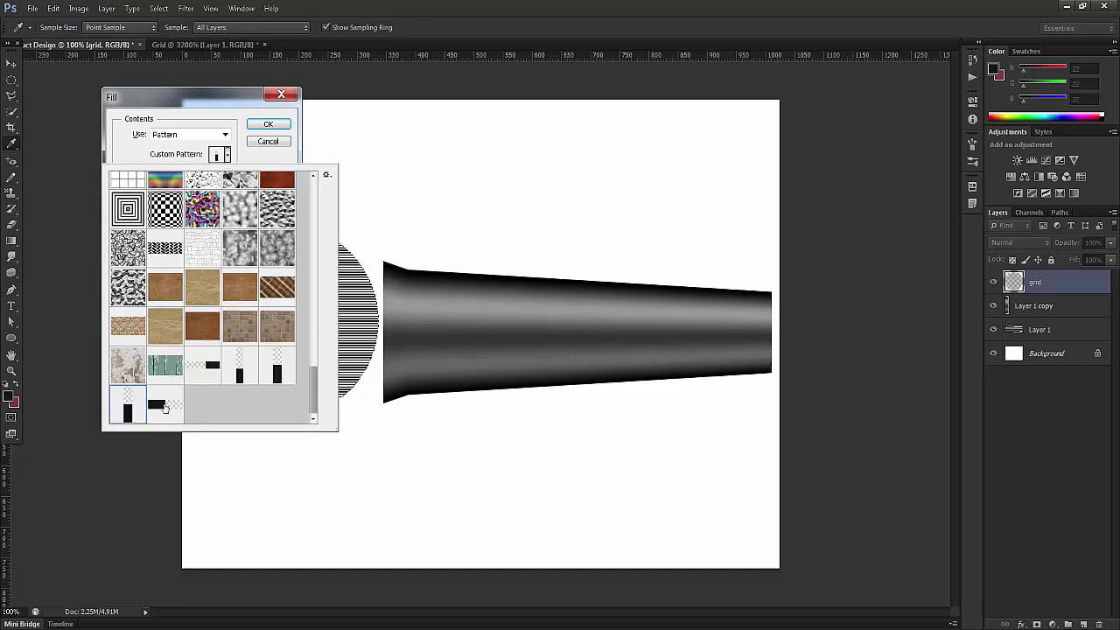
left_click(162, 407)
left_click(279, 149)
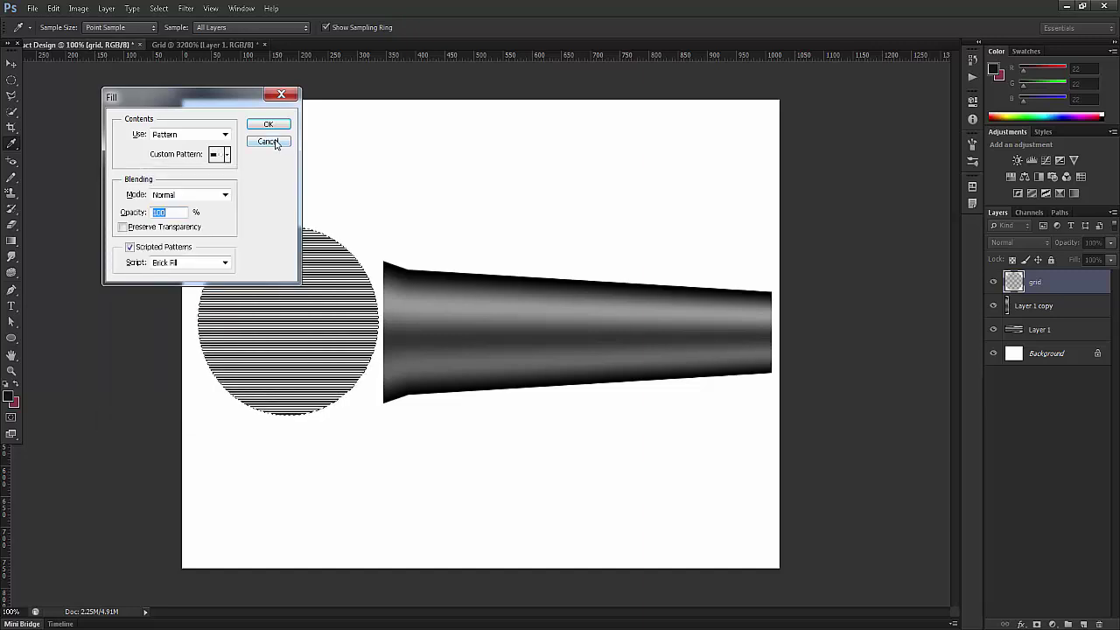
left_click(227, 156)
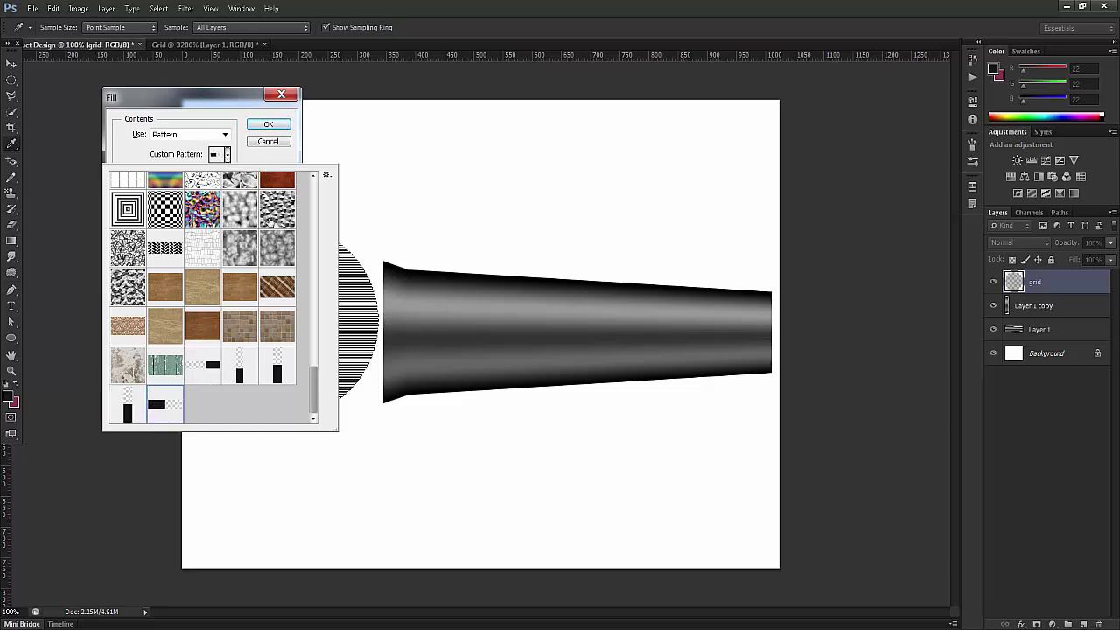
left_click(283, 162)
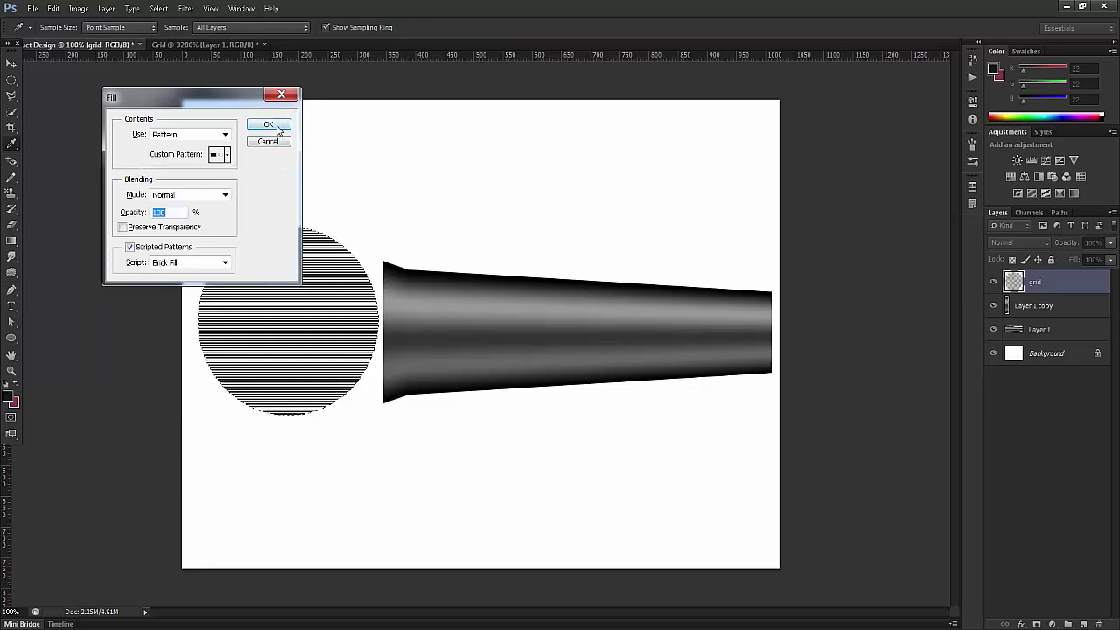
left_click(270, 124)
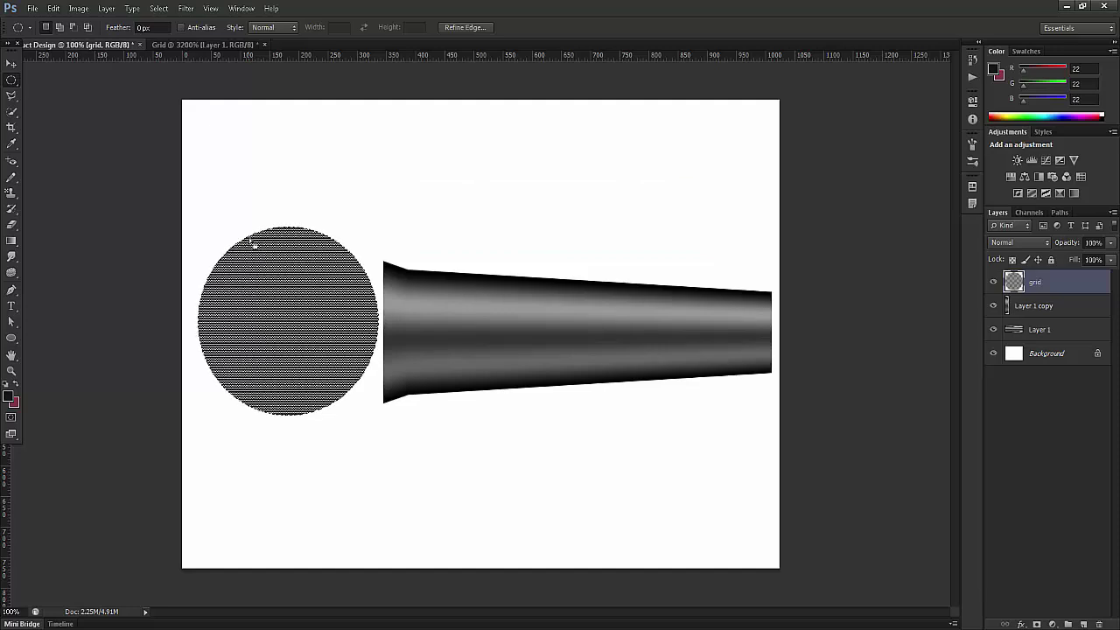
Step: Undo the fill, then select all of the Grid image and define it as pattern 'Grid'
key("ctrl+z")
left_click(224, 42)
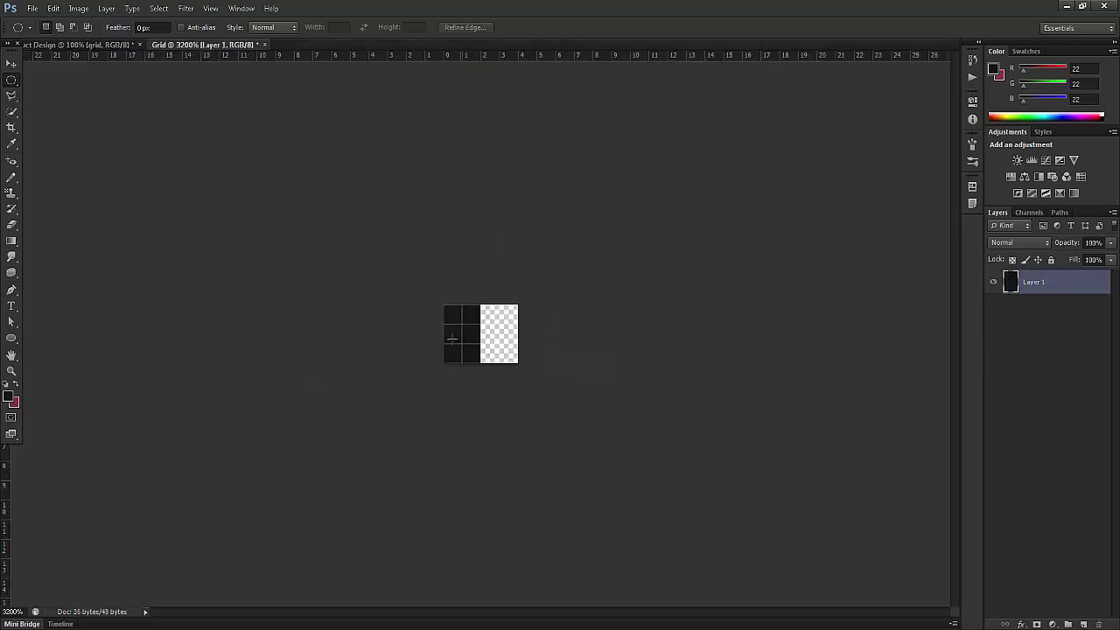
key("ctrl+a")
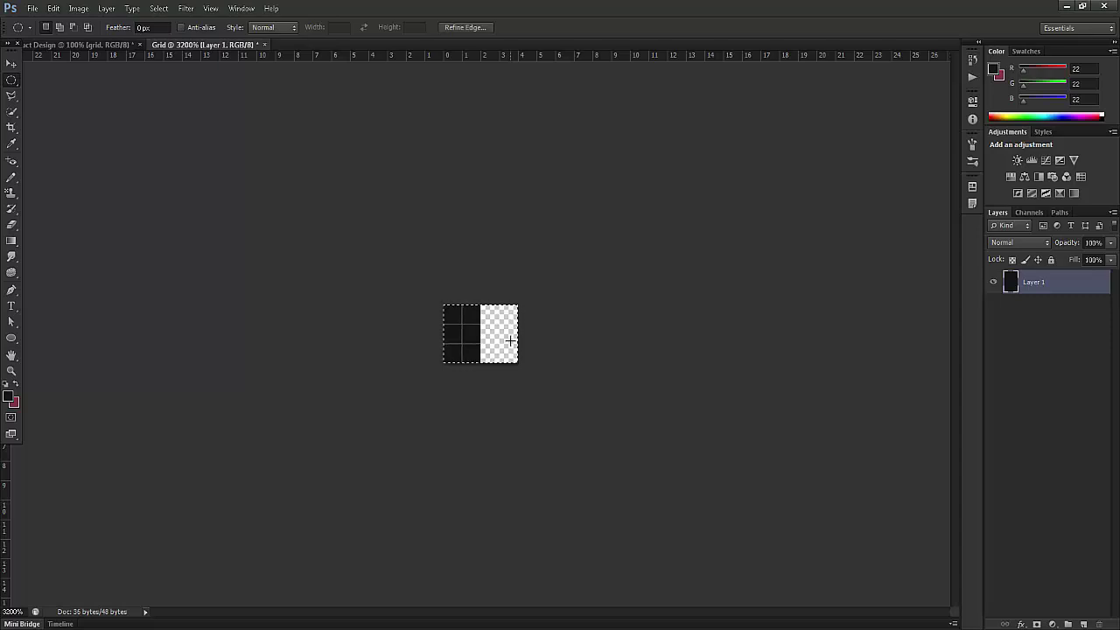
left_click(53, 8)
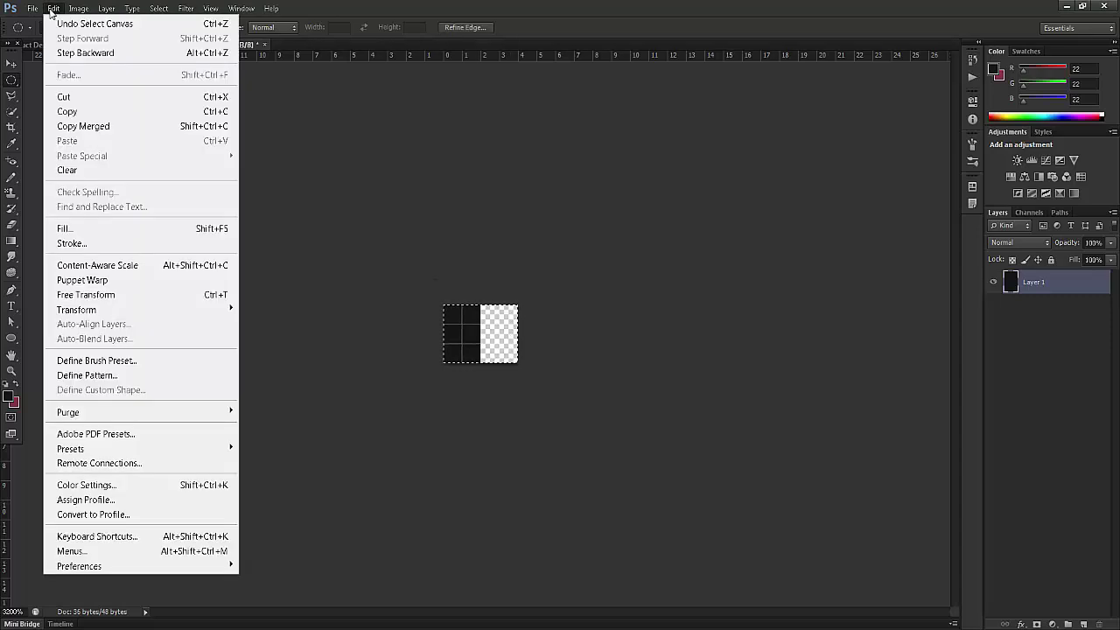
left_click(83, 376)
left_click(536, 227)
left_click(678, 220)
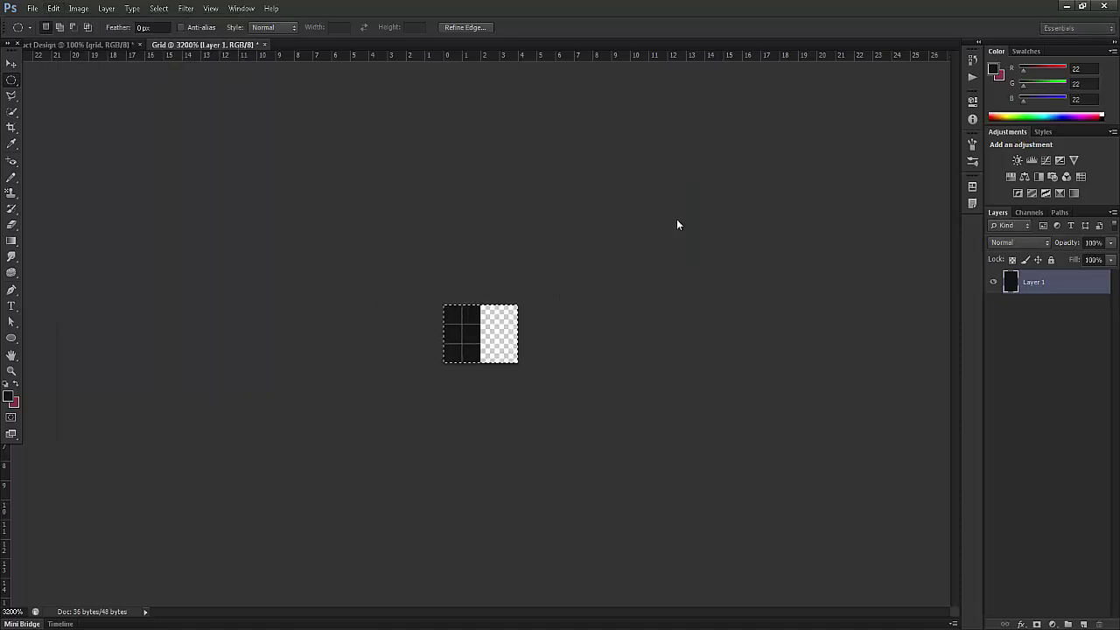
left_click(96, 46)
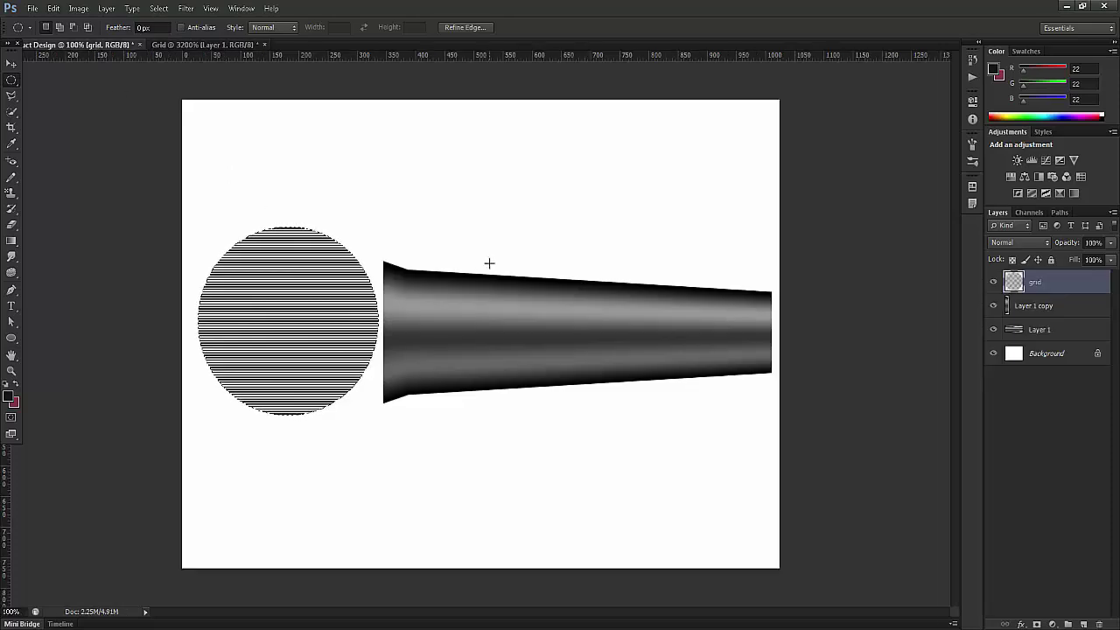
Step: Fill the circle with the new Grid pattern and zoom in to inspect the mesh
key("shift+F5")
left_click(226, 155)
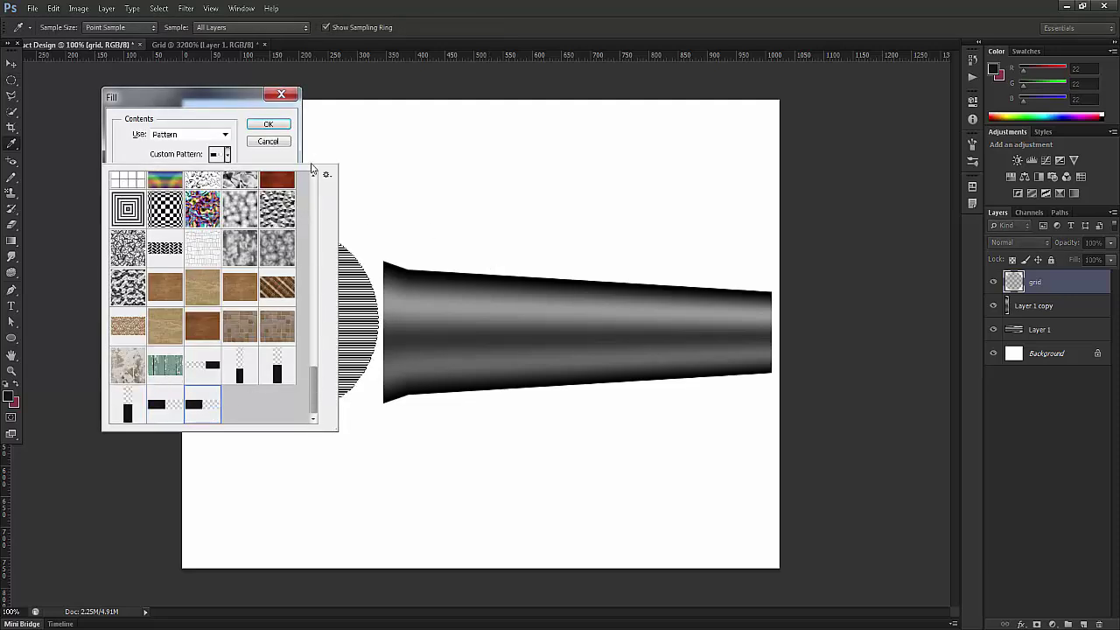
left_click(280, 159)
left_click(271, 126)
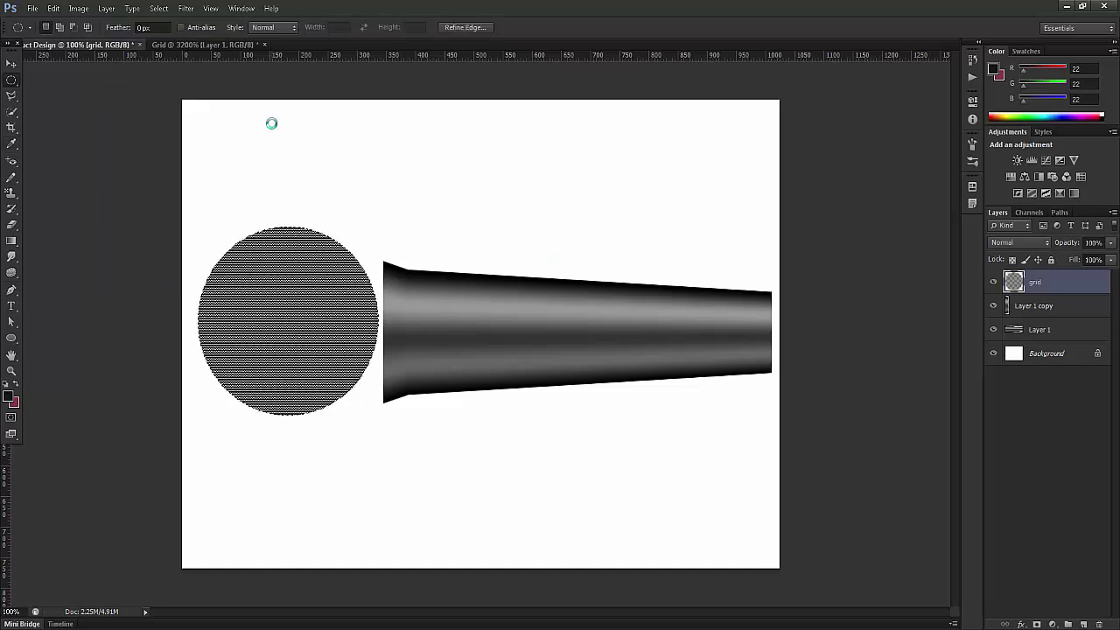
key("ctrl+plus")
key("ctrl+plus")
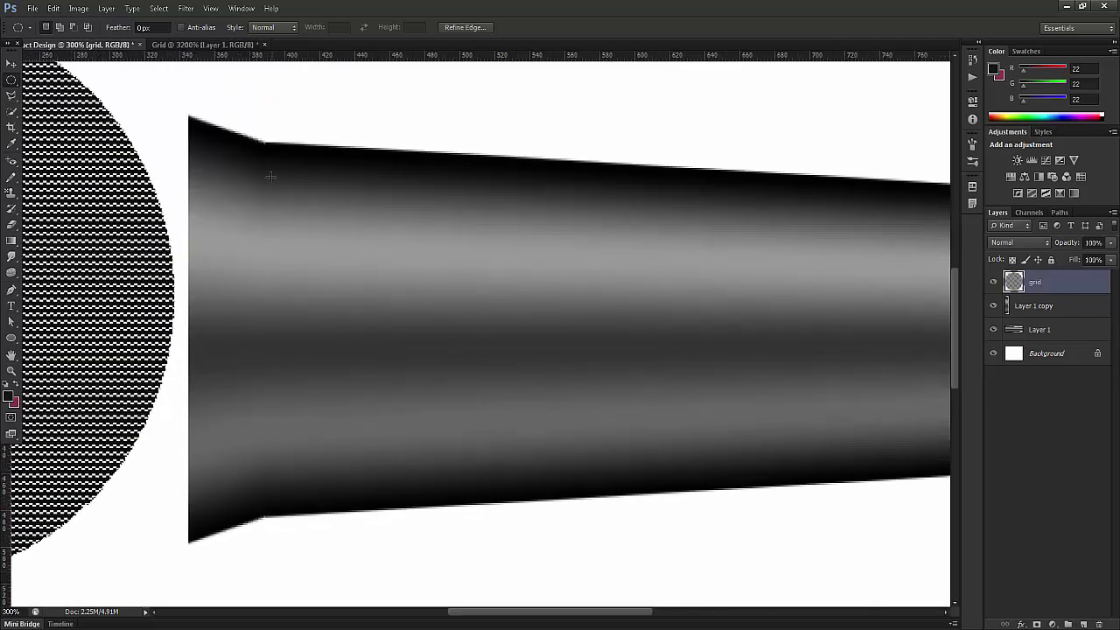
left_click_drag(215, 320, 482, 327)
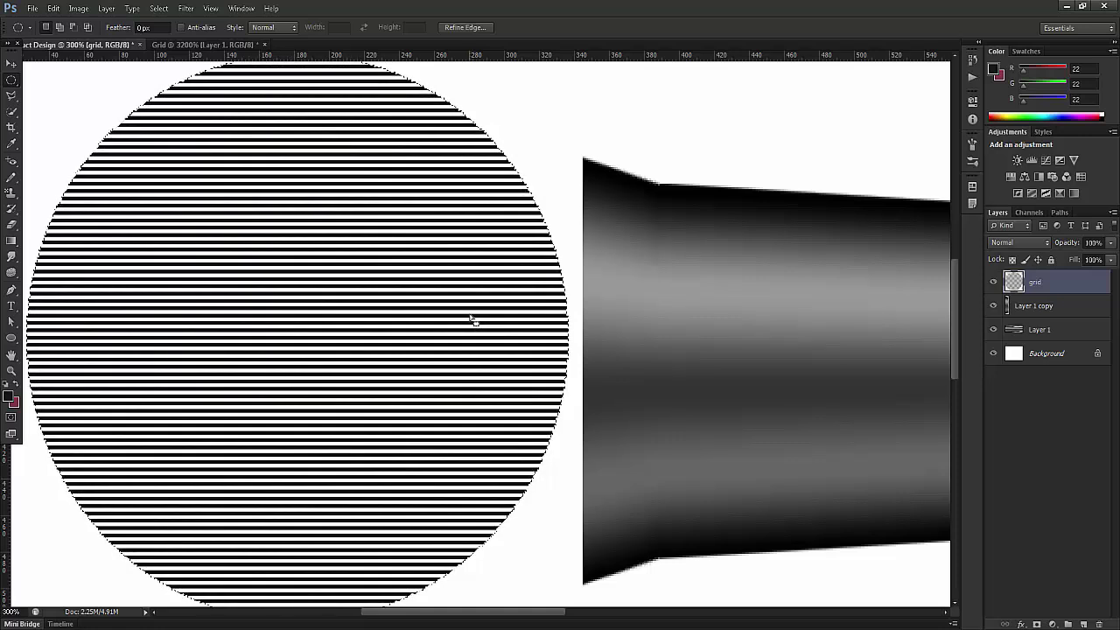
key("ctrl+minus")
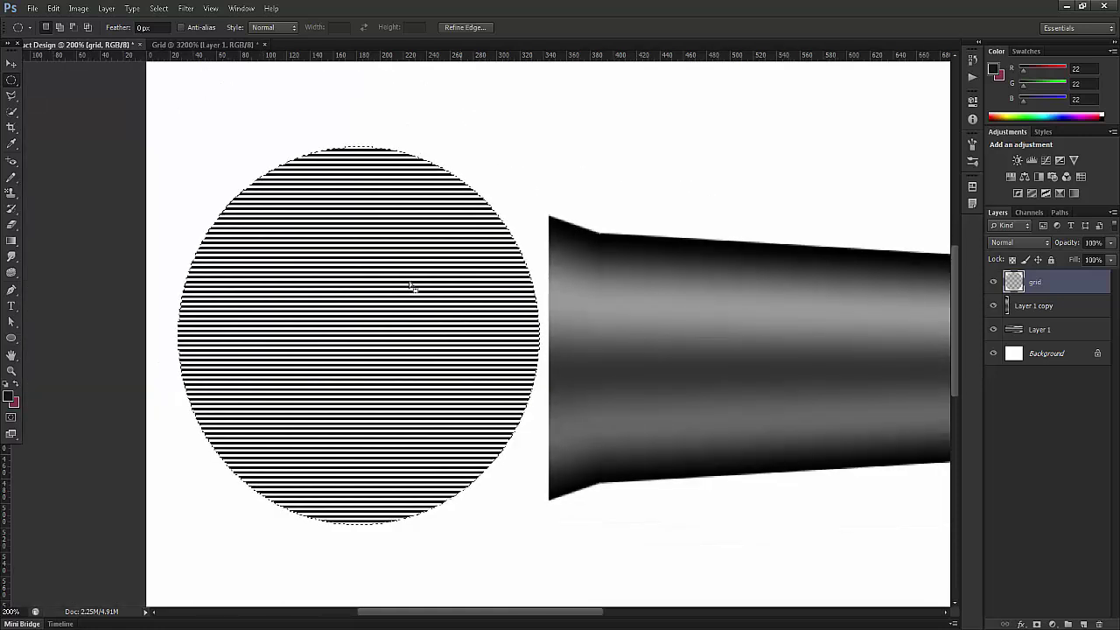
left_click(199, 47)
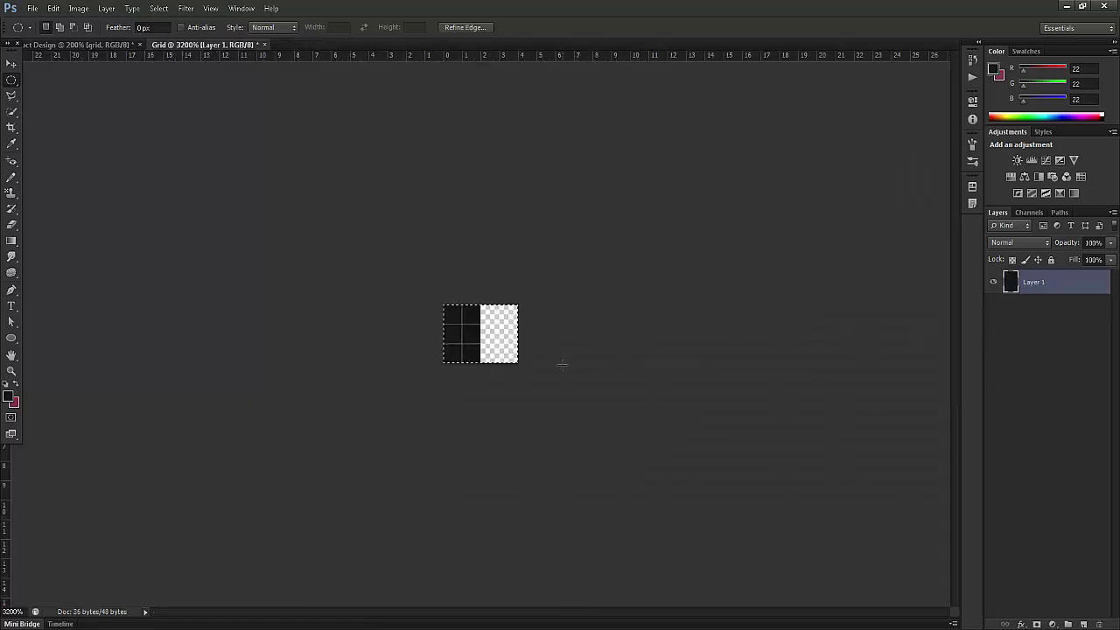
Step: Deselect and rotate the Grid tile 90° counterclockwise, then close it without saving
key("ctrl+d")
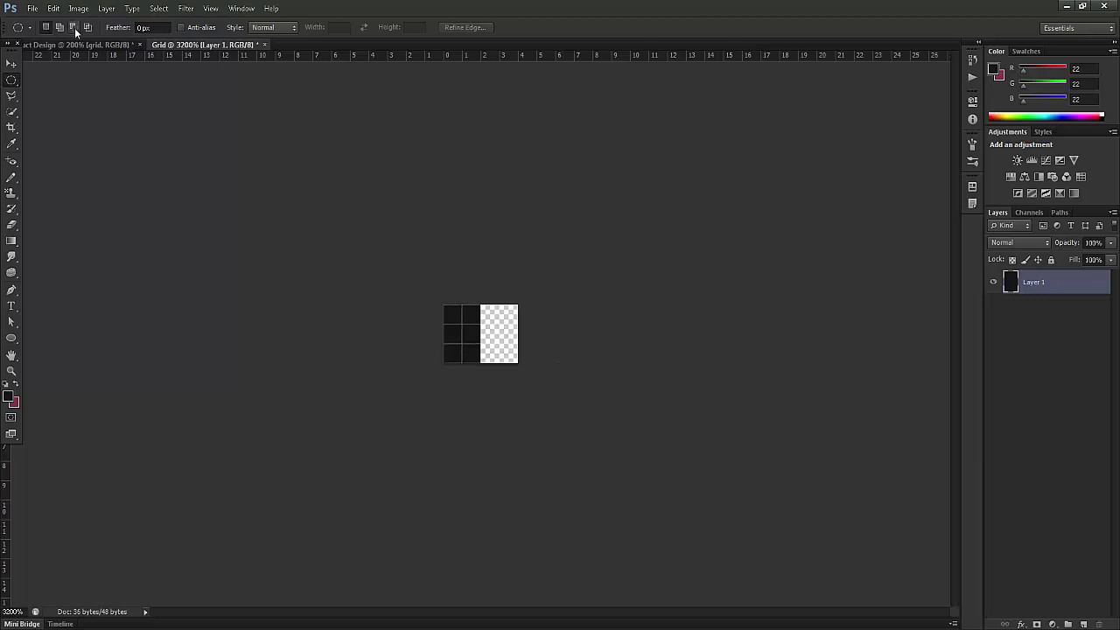
left_click(78, 8)
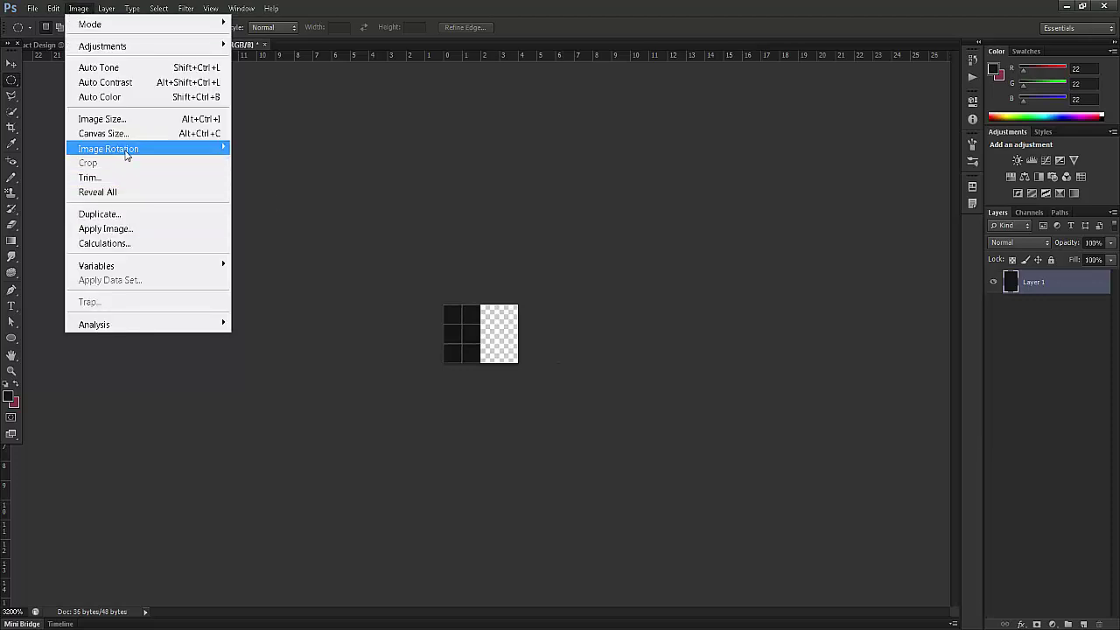
mouse_move(125, 150)
left_click(260, 179)
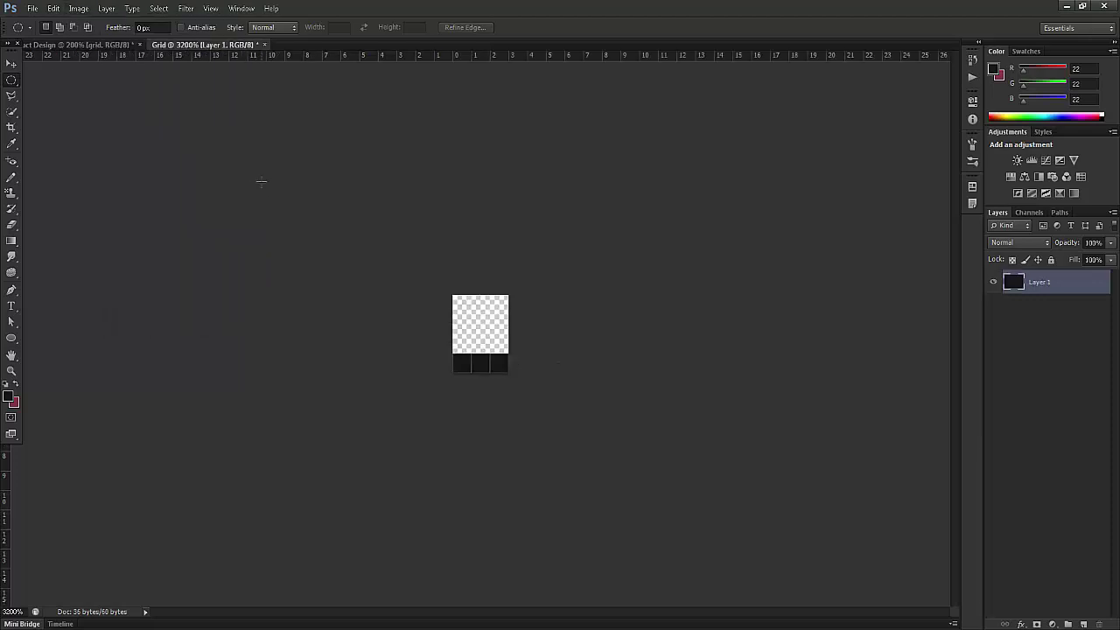
left_click(78, 8)
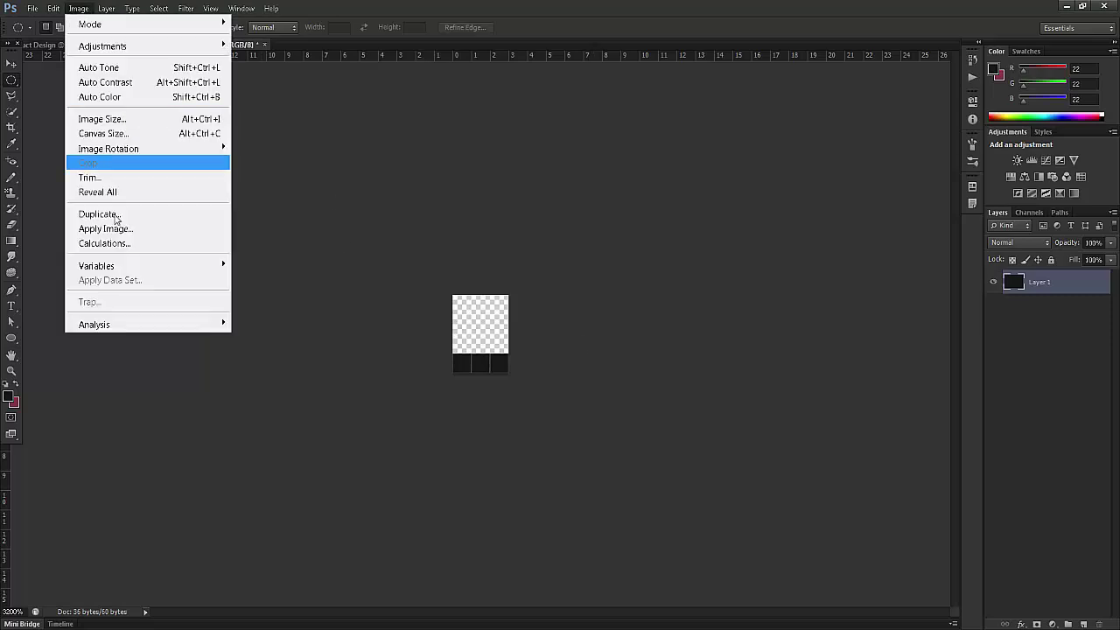
key("Escape")
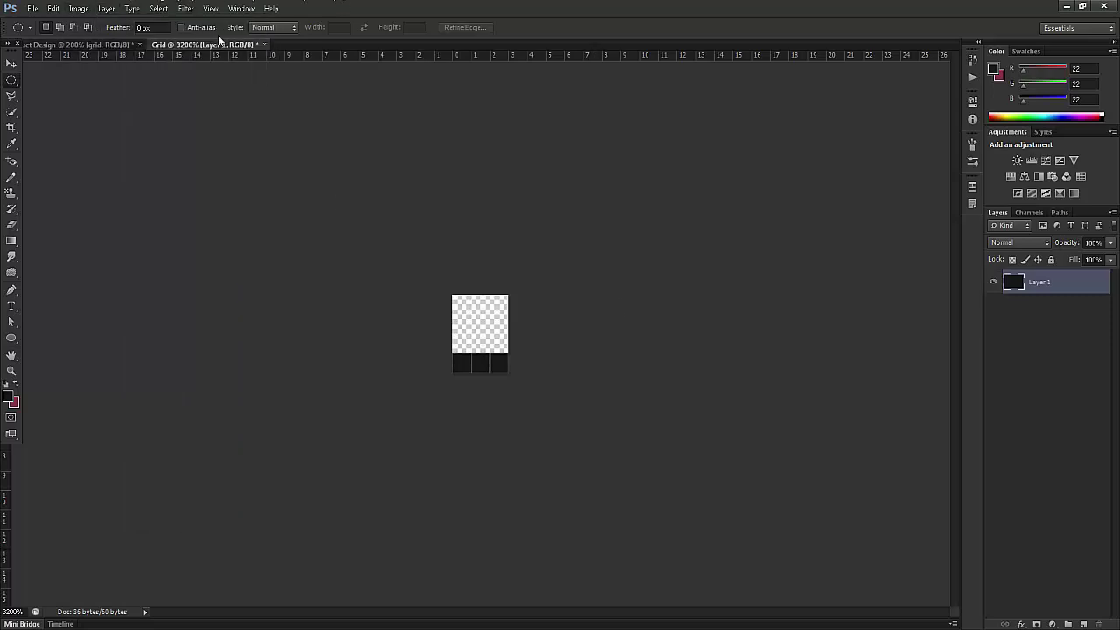
left_click(263, 45)
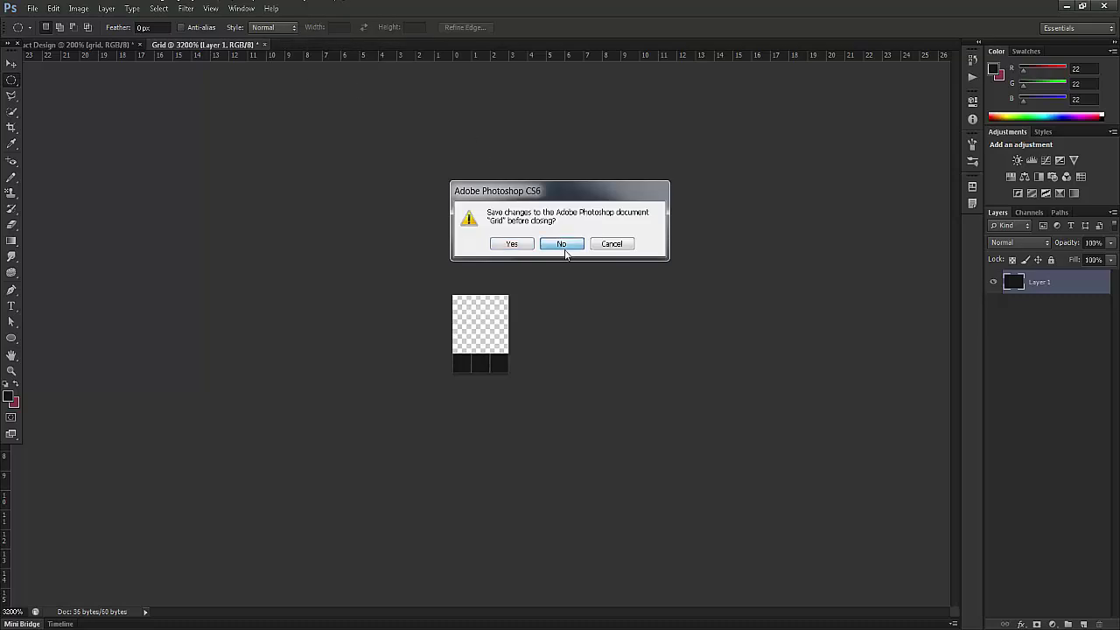
left_click(560, 243)
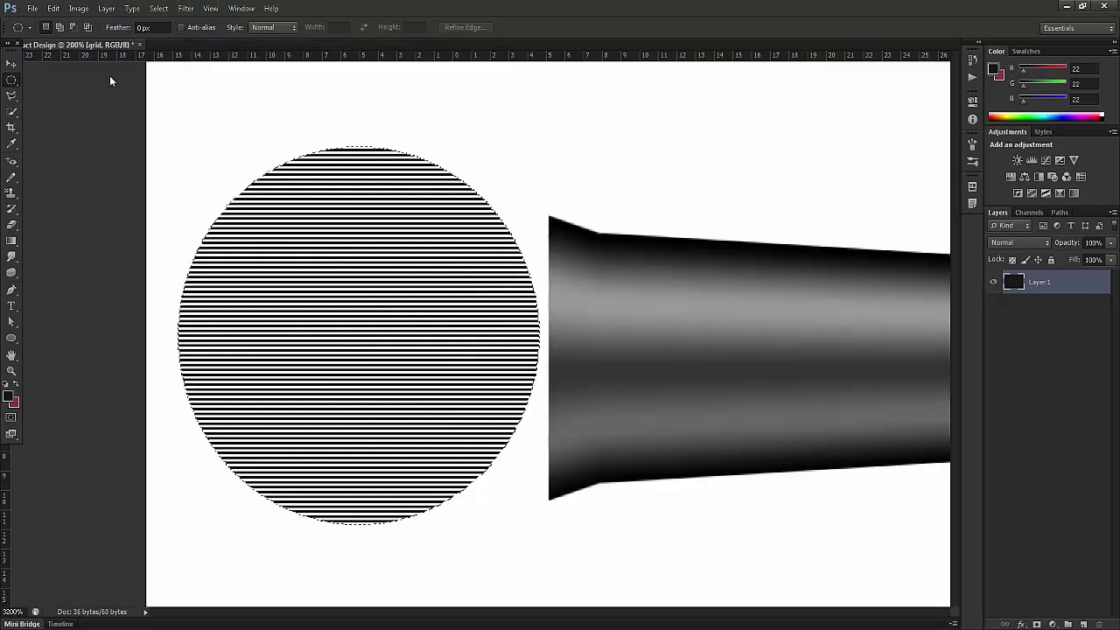
Step: Create a new 4×4 px transparent document
left_click(32, 7)
key("Escape")
key("ctrl+n")
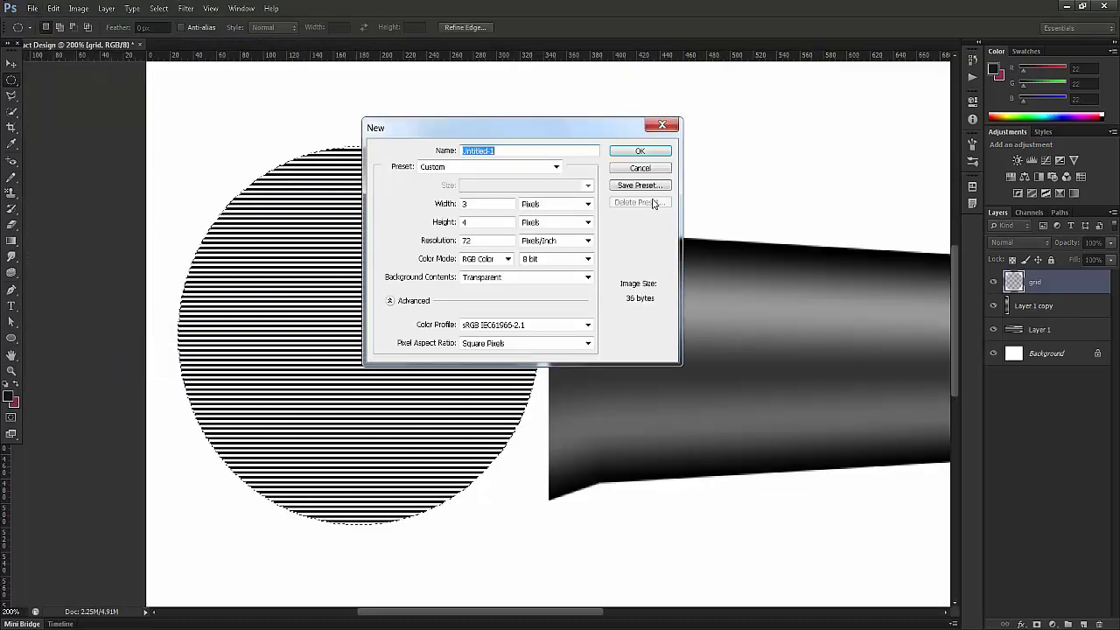
left_click(488, 204)
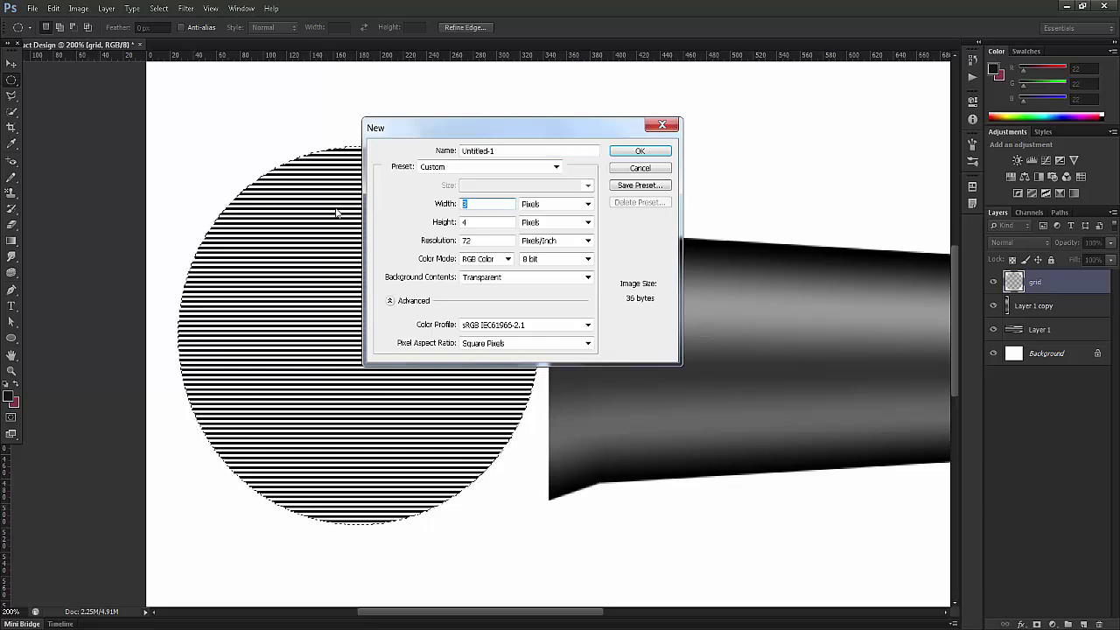
type("4")
key("Tab")
left_click(633, 152)
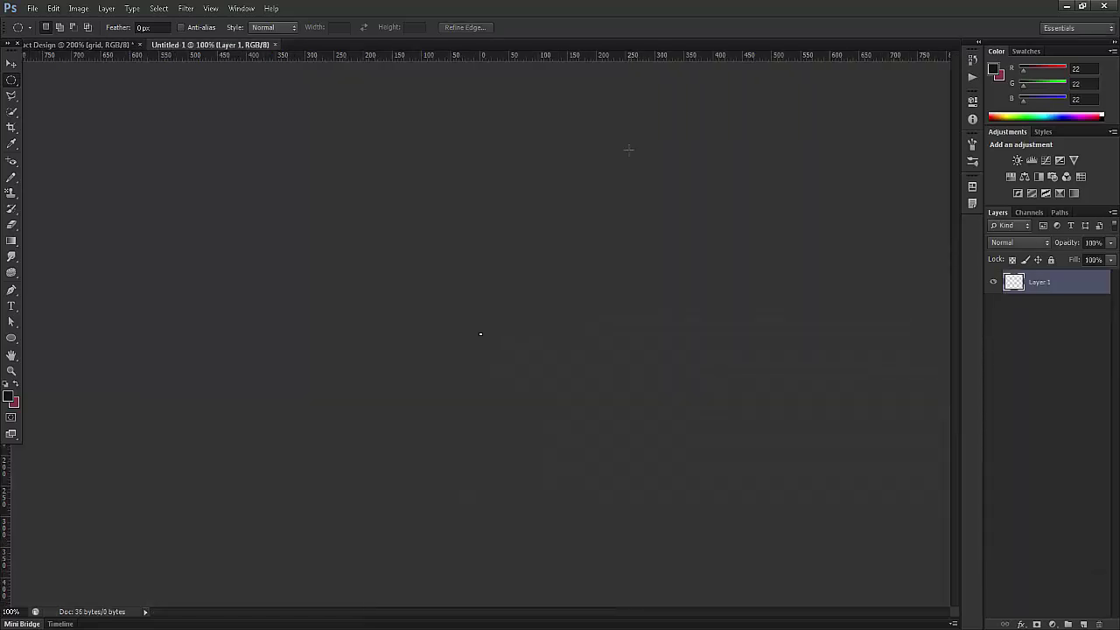
Step: Zoom to 3200% and paint the two left pixel columns black with the Pencil
key("ctrl+plus")
key("ctrl+plus")
key("ctrl+plus")
key("ctrl+plus")
key("ctrl+plus")
key("ctrl+plus")
key("ctrl+plus")
key("ctrl+plus")
key("ctrl+plus")
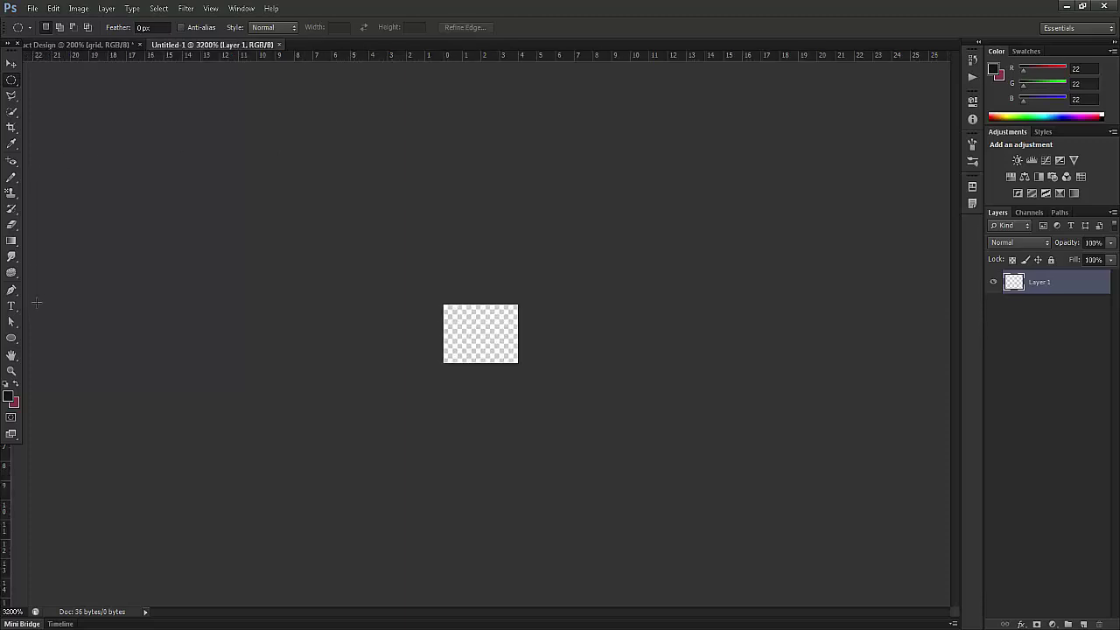
left_click(11, 177)
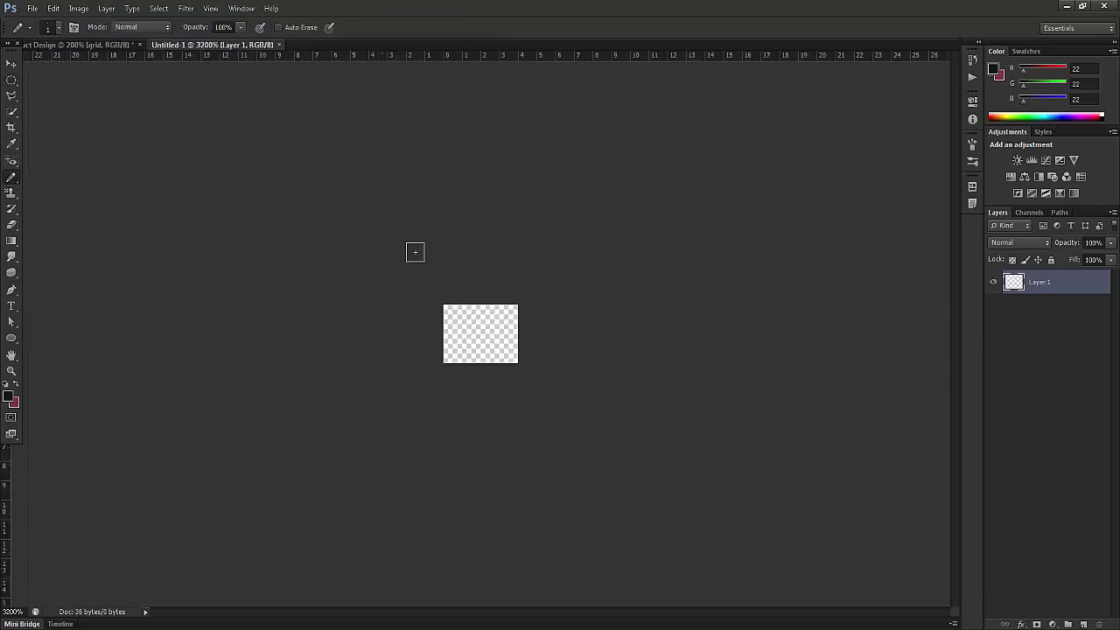
left_click_drag(453, 313, 453, 354)
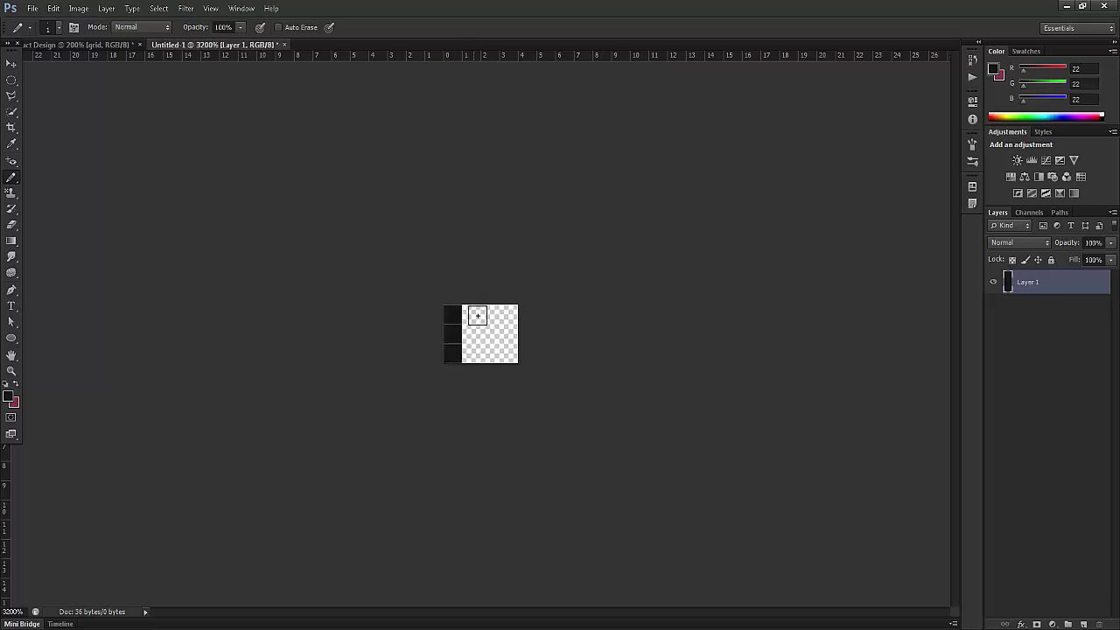
left_click_drag(471, 312, 471, 355)
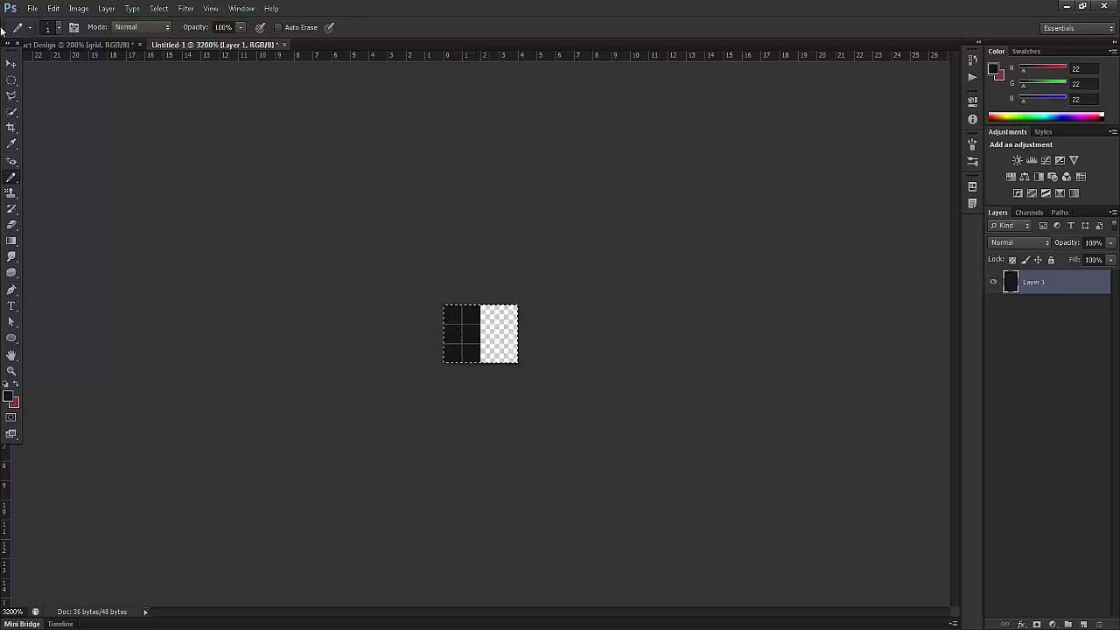
Step: Select the whole canvas and define it as a pattern named Pattern 4
key("ctrl+a")
left_click(54, 10)
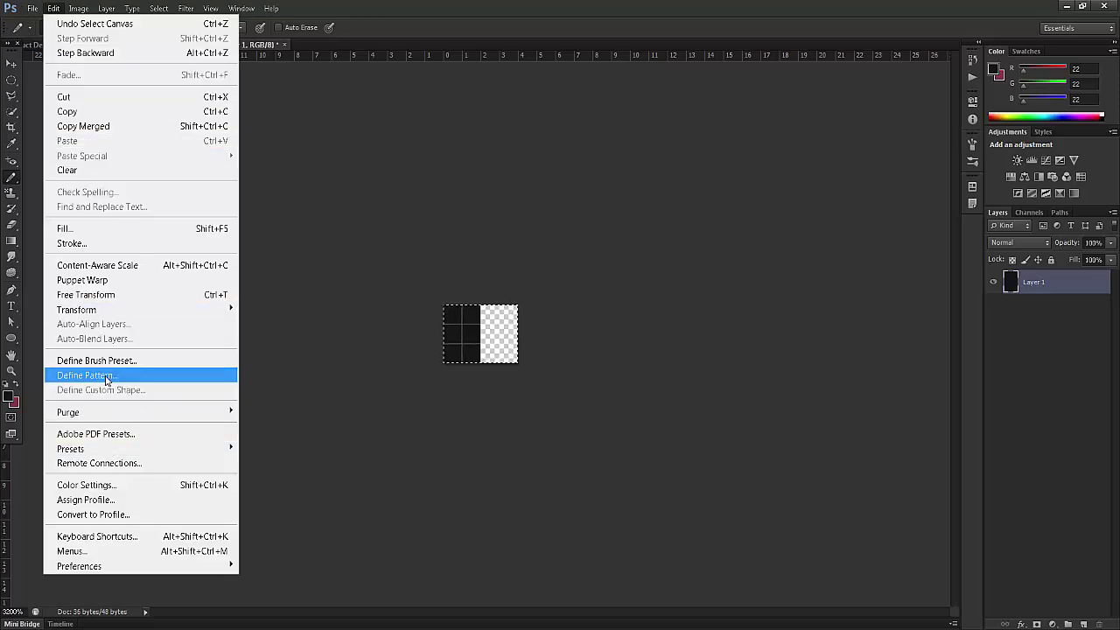
left_click(104, 374)
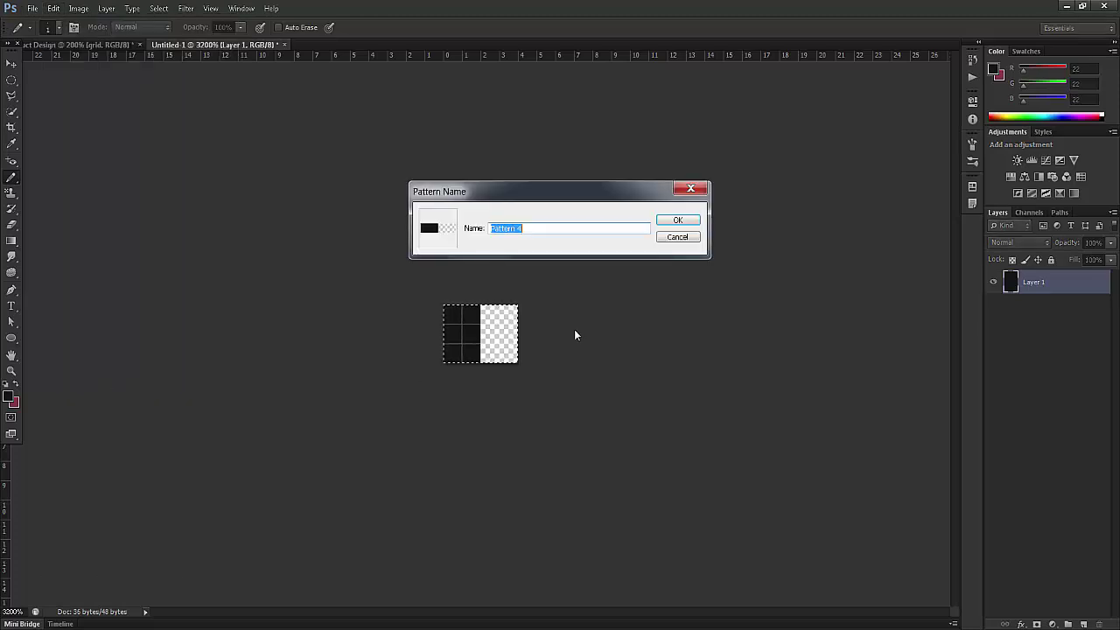
left_click(668, 221)
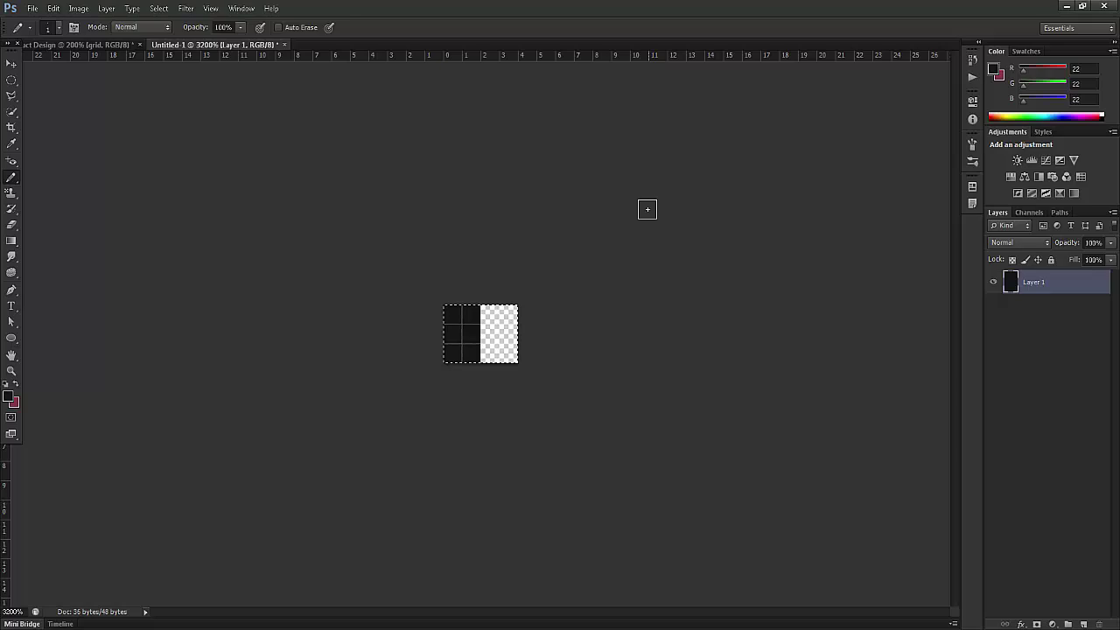
Step: Back in Product Design, fill the circle with the newly defined pattern
left_click(86, 47)
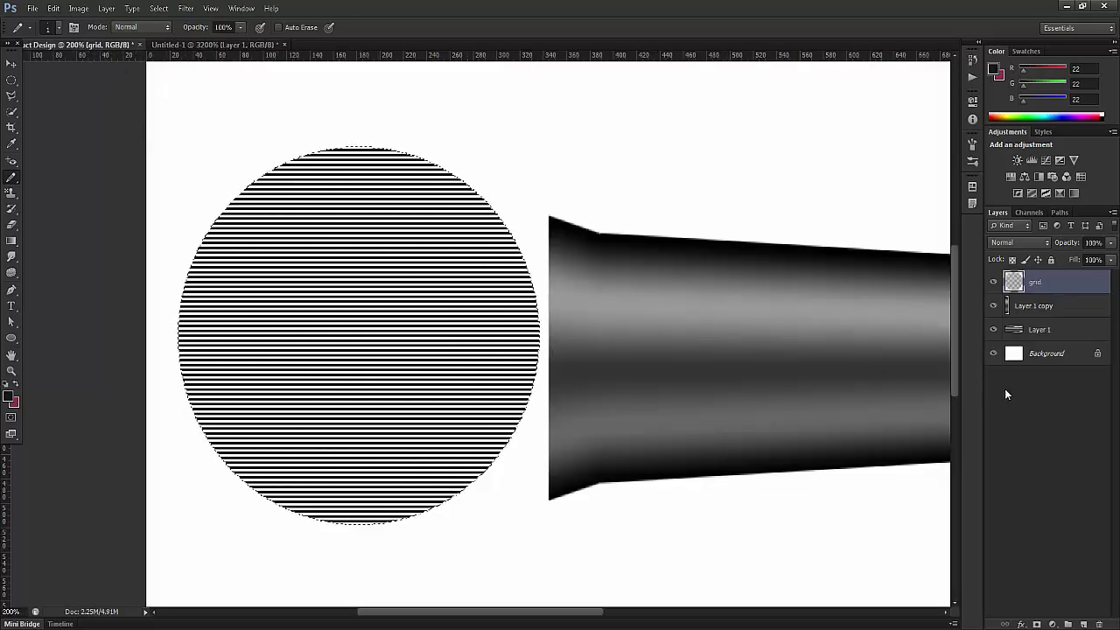
key("shift+F5")
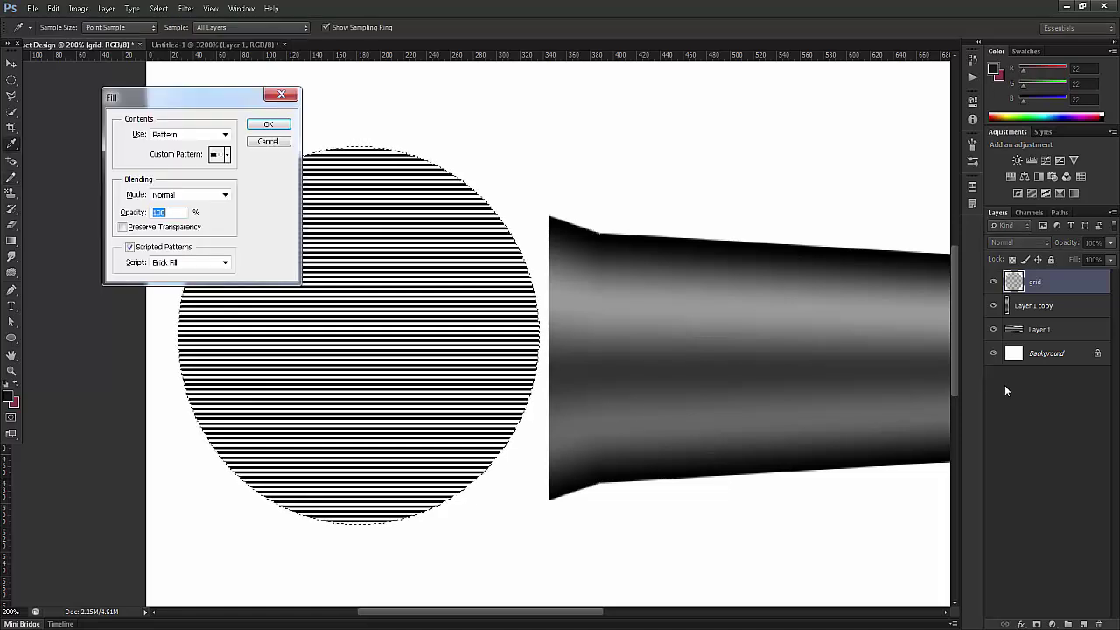
left_click(226, 154)
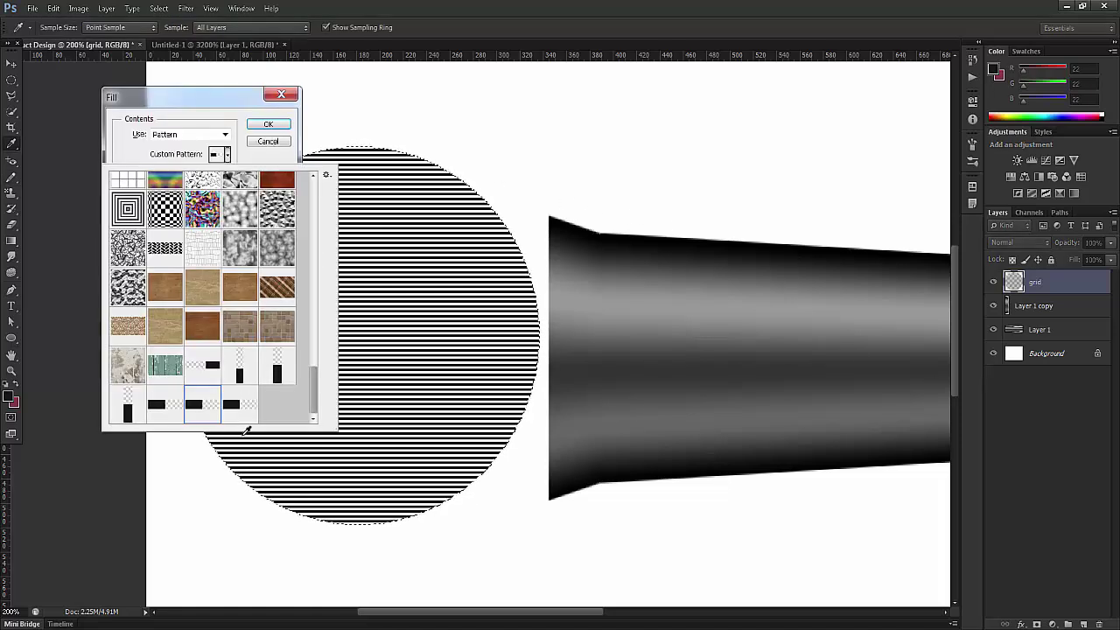
left_click(241, 407)
left_click(278, 124)
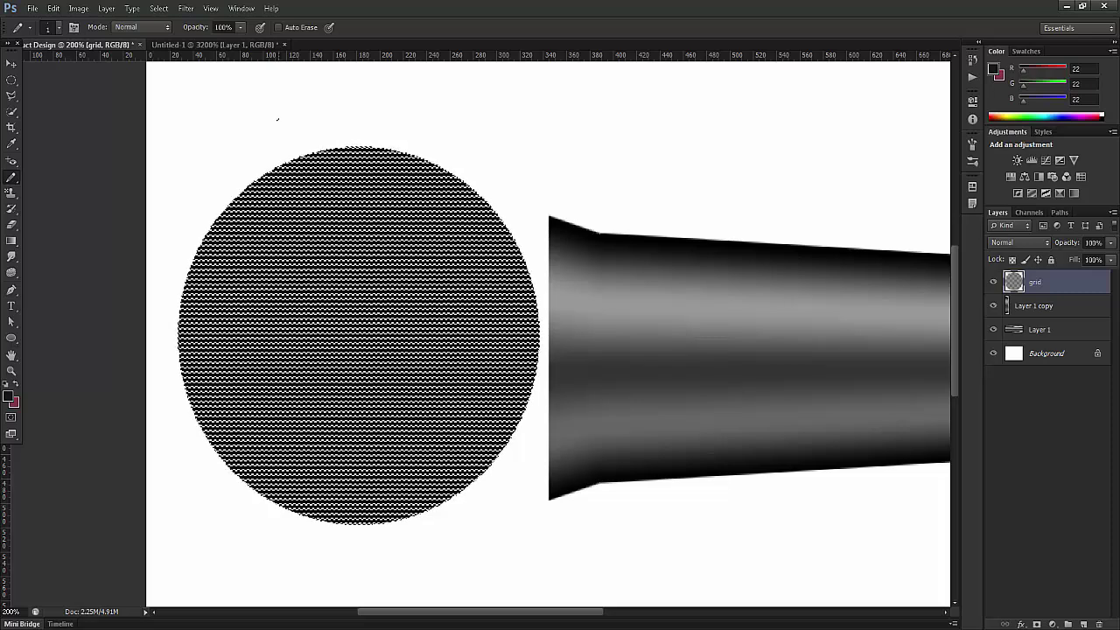
Step: Refill the circle with the vertical-bar pattern
key("shift+F5")
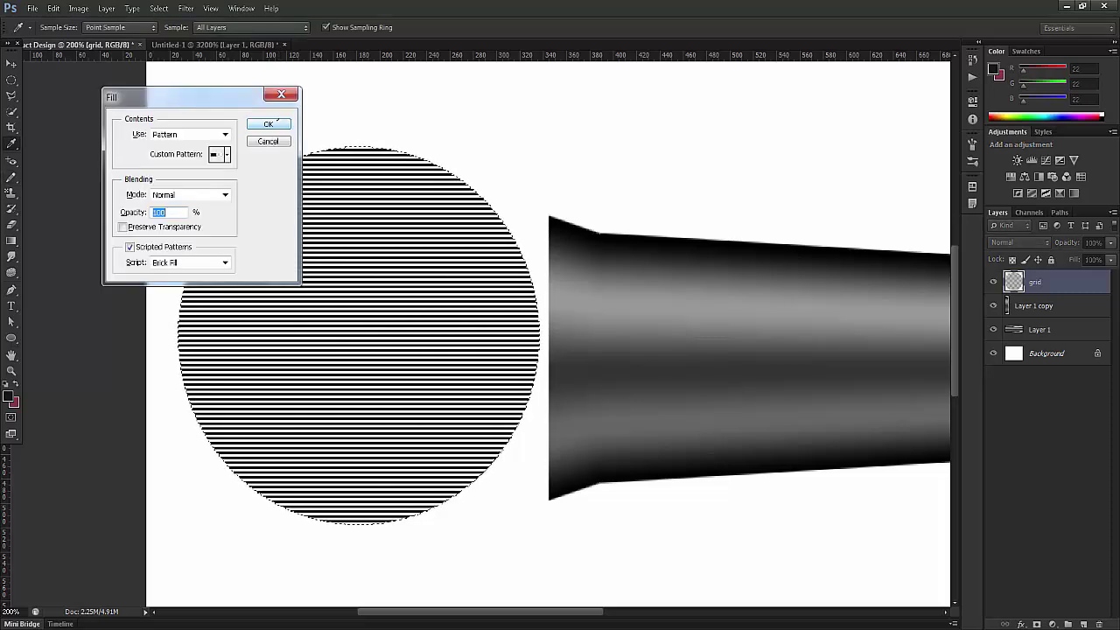
left_click(227, 155)
left_click(118, 408)
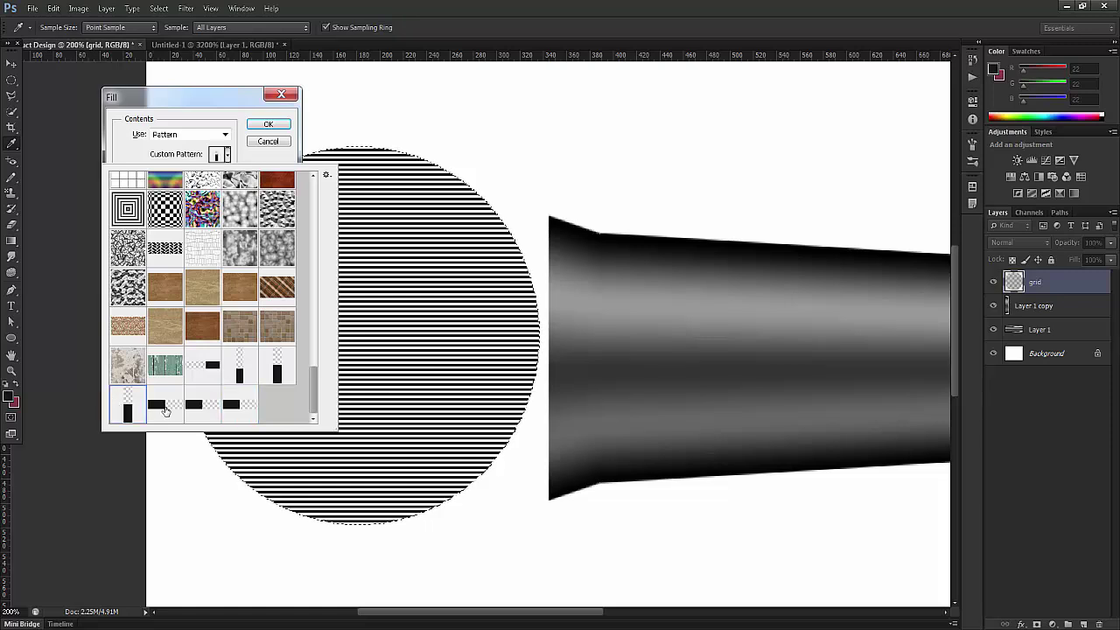
left_click(276, 127)
left_click(276, 128)
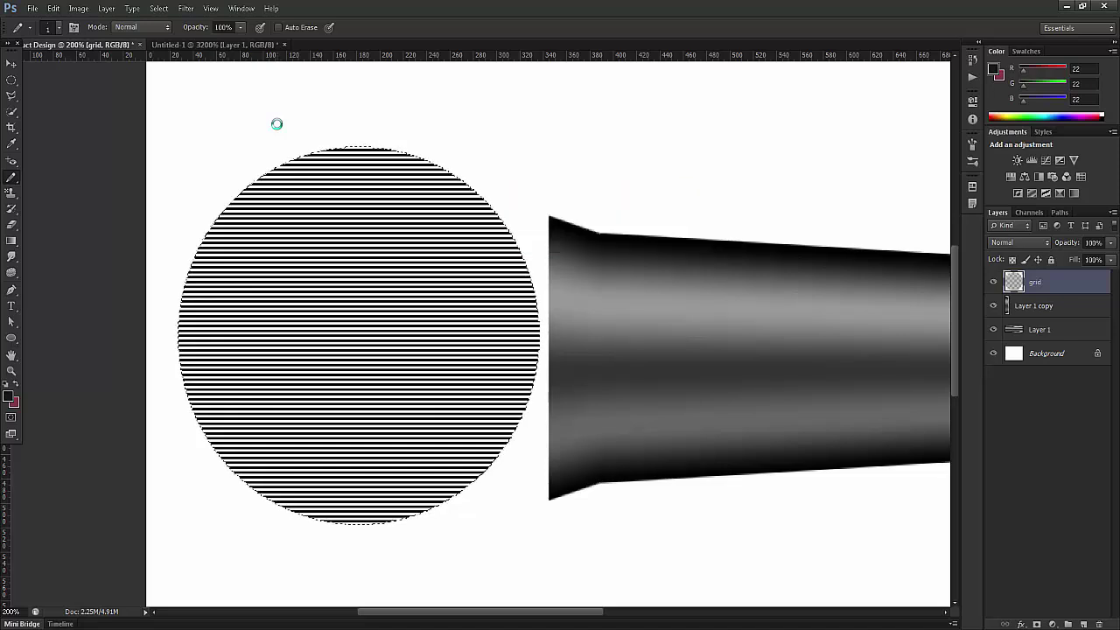
Step: Fill the circle with the two-column tile pattern, Scripted Patterns off, forming the grid mesh
key("shift+F5")
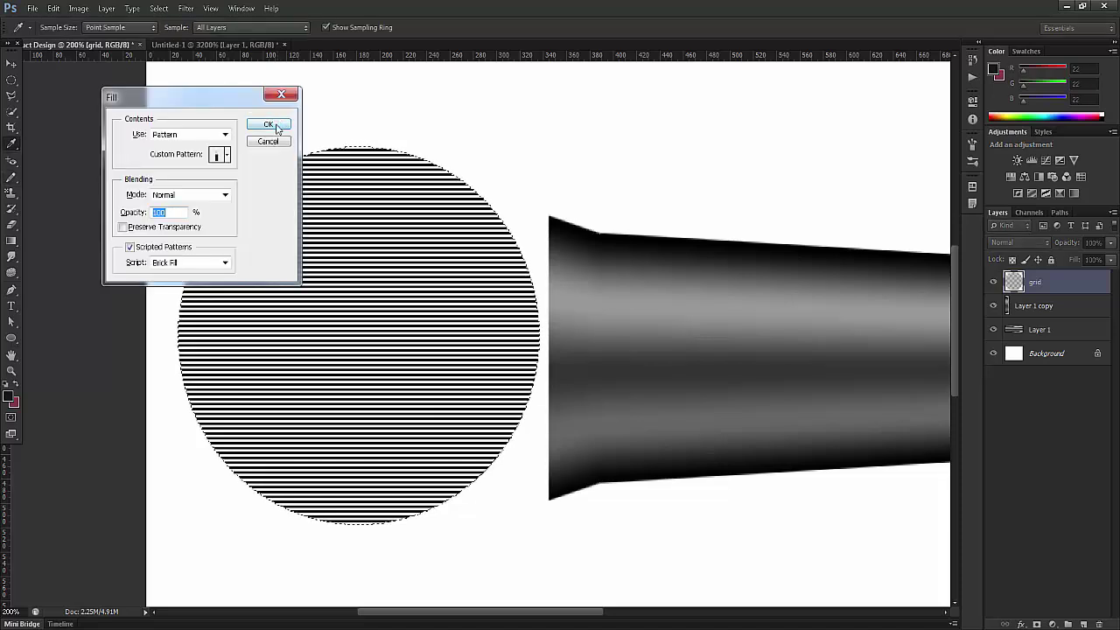
left_click(227, 155)
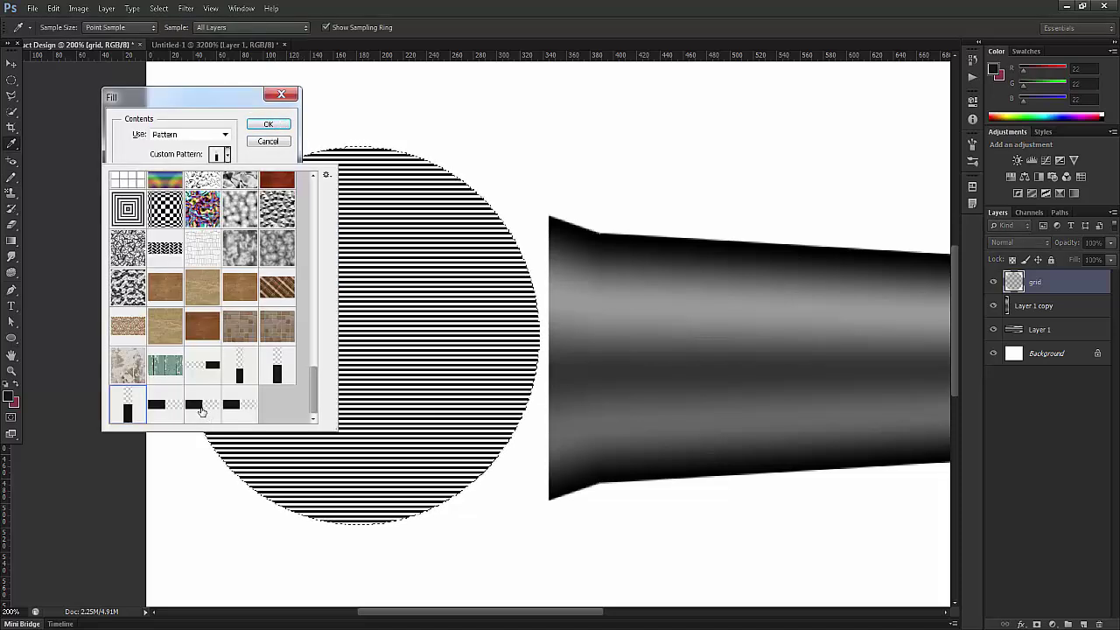
left_click(203, 409)
left_click(275, 132)
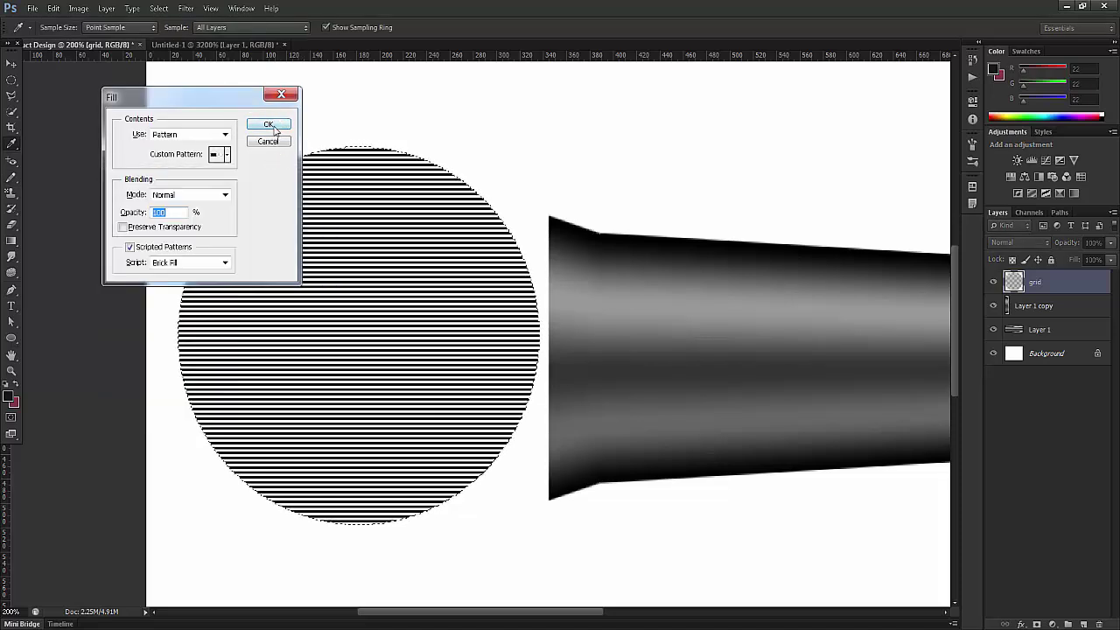
left_click(131, 248)
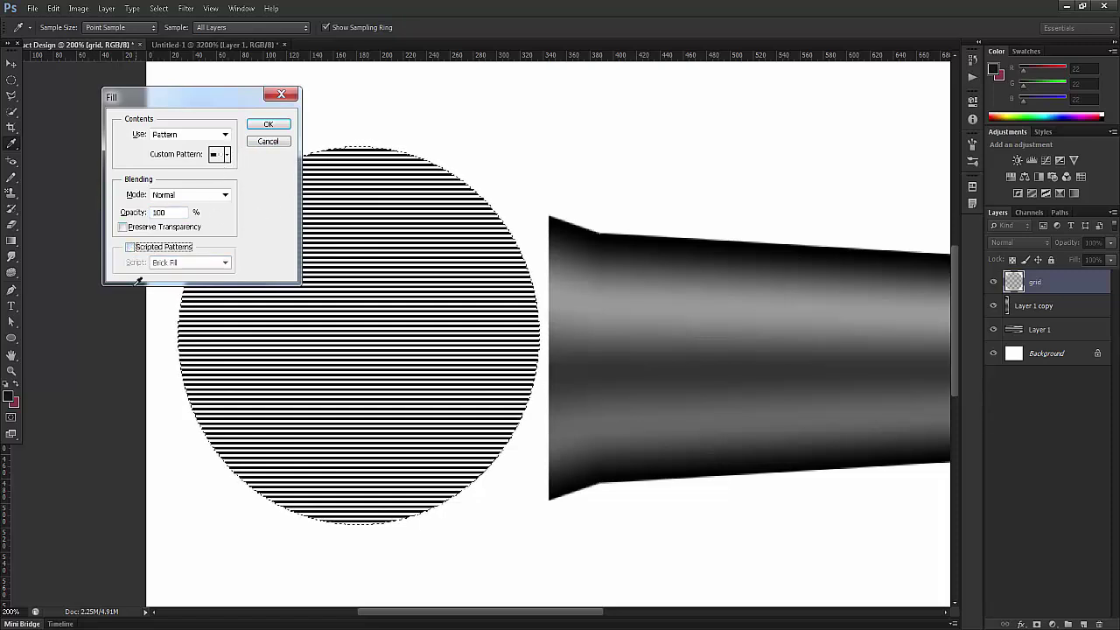
left_click(131, 247)
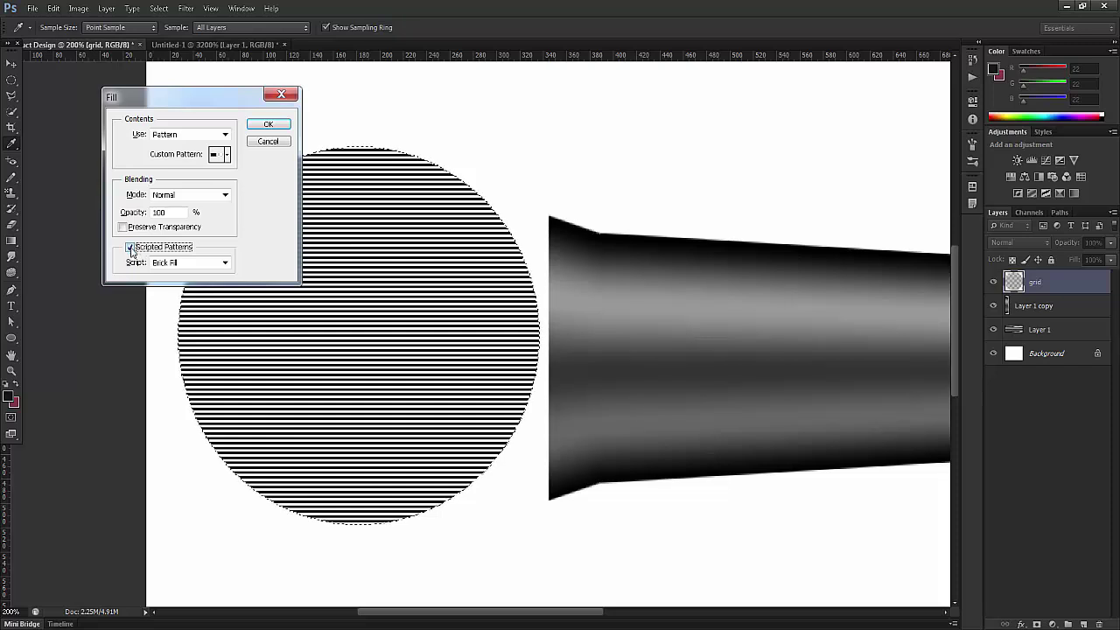
left_click(130, 249)
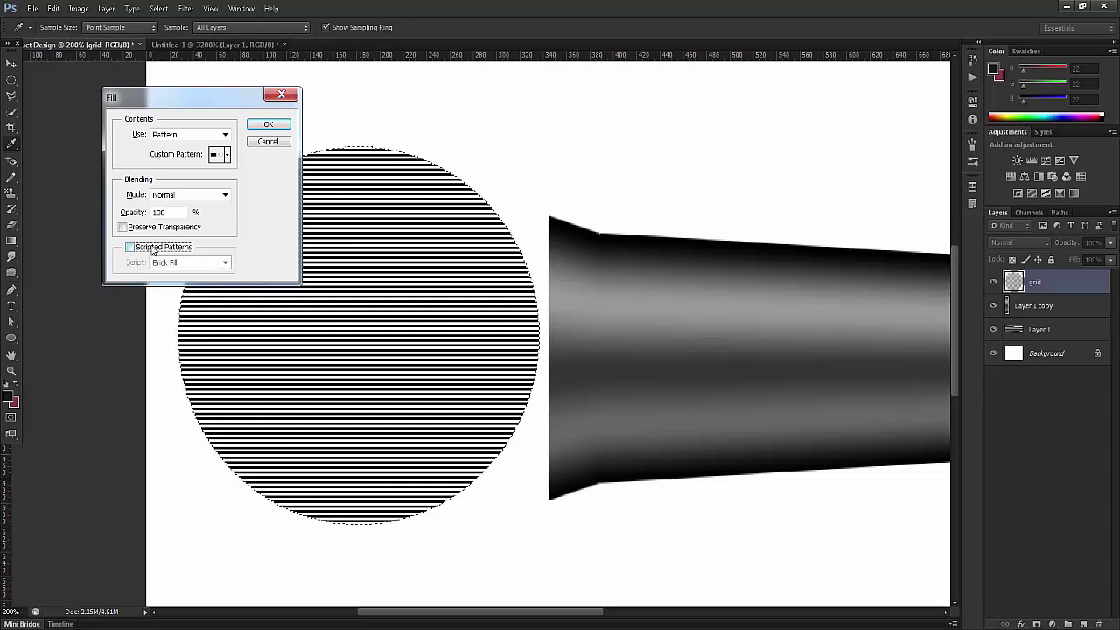
left_click(268, 123)
key("b")
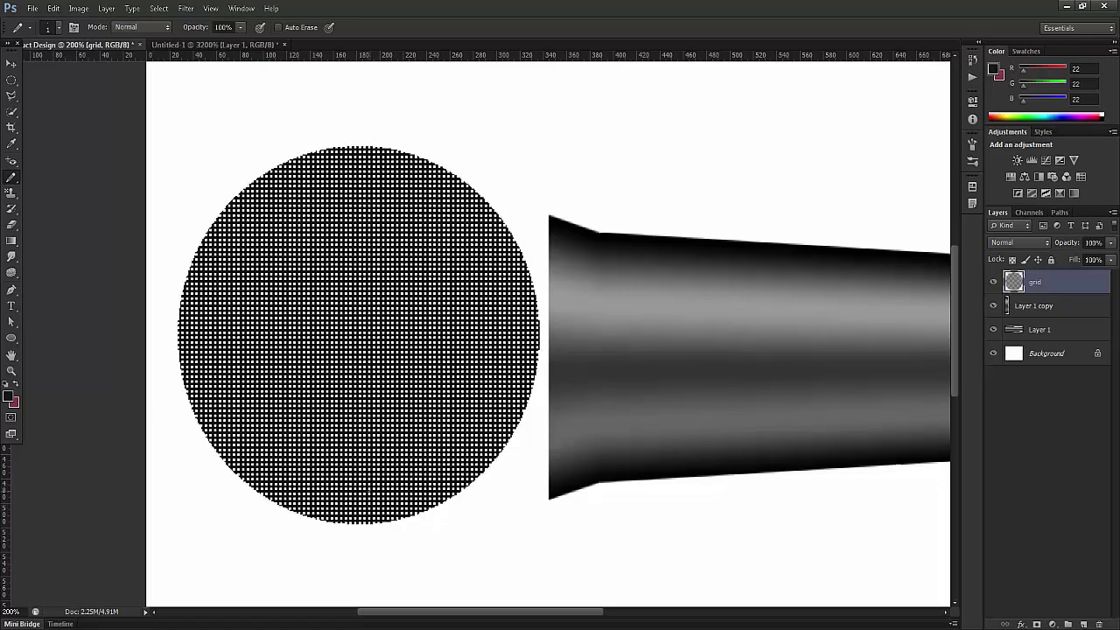
Step: Zoom to 200% and apply Filter > Distort > Spherize to the grid circle
key("ctrl+0")
key("ctrl+1")
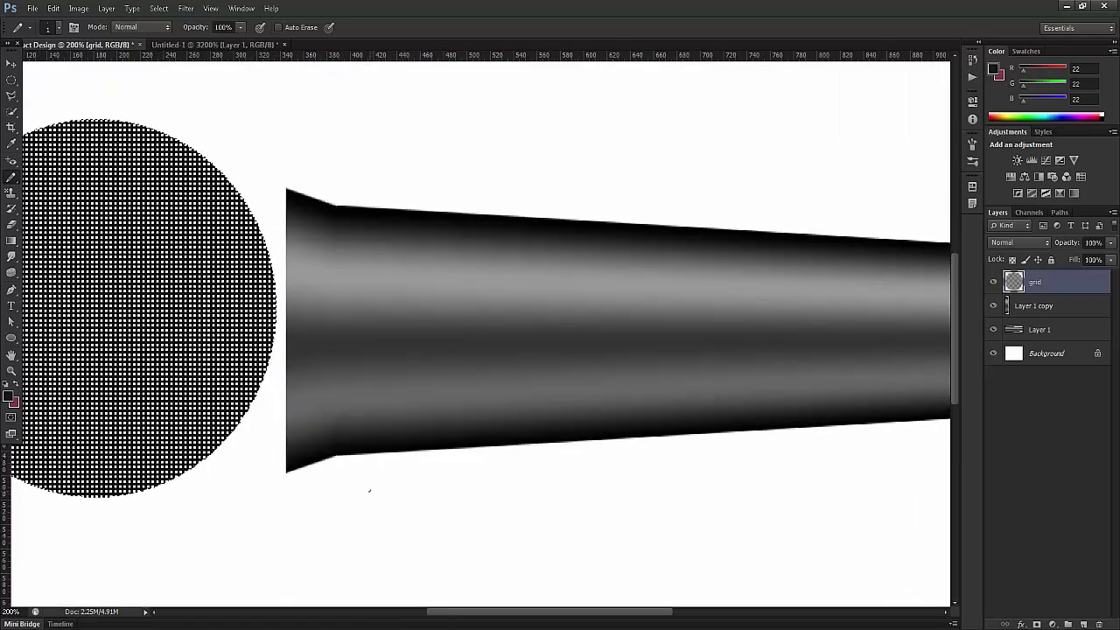
key("ctrl+plus")
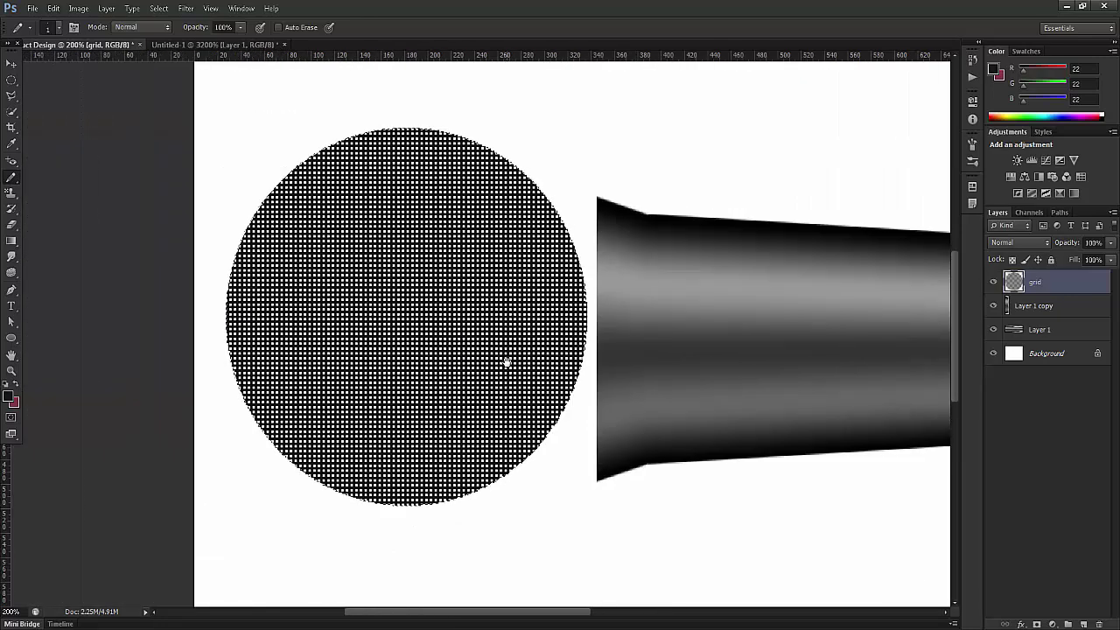
left_click(186, 8)
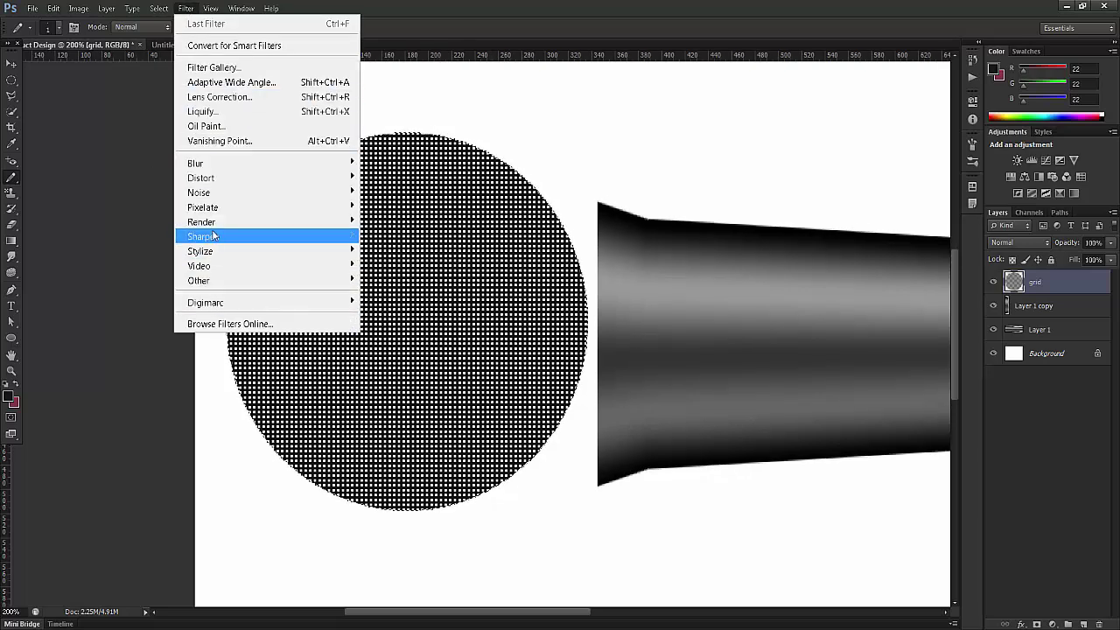
mouse_move(212, 179)
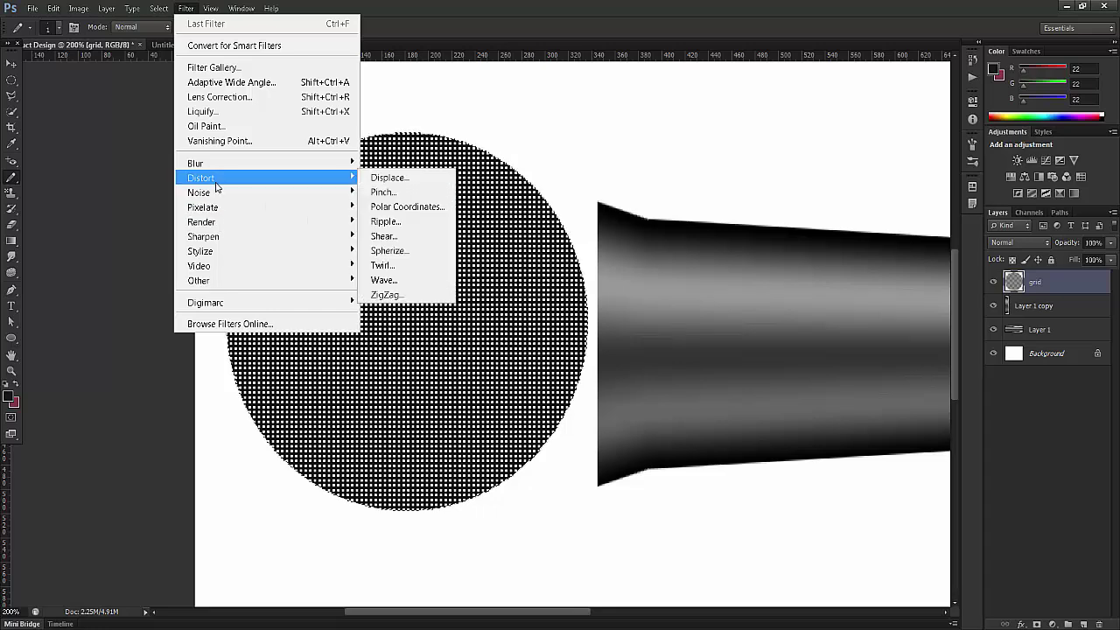
left_click(398, 253)
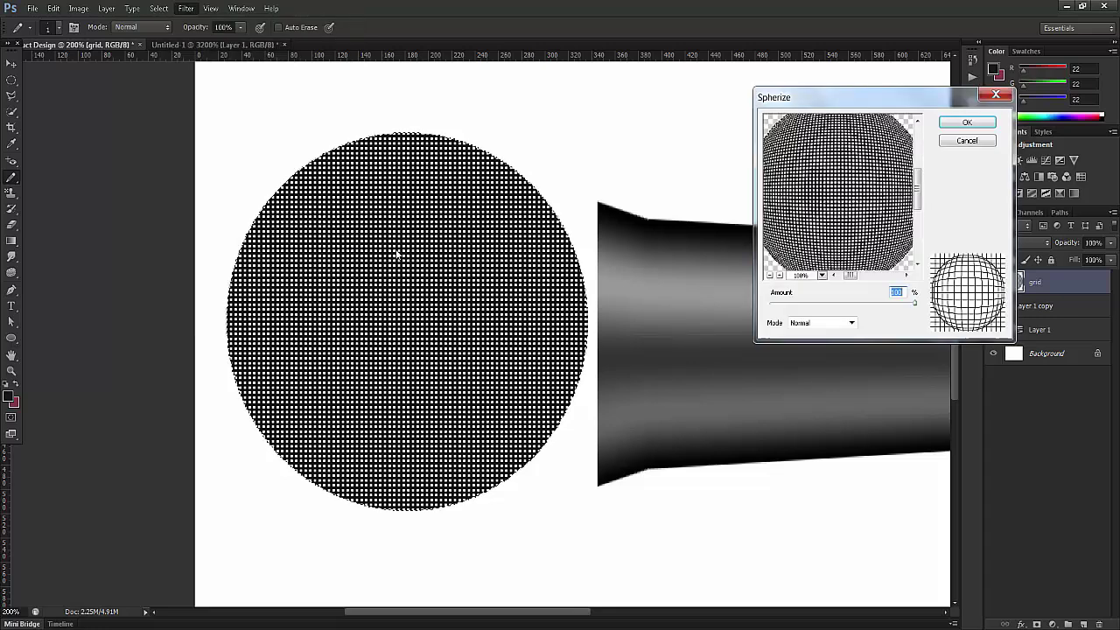
left_click(770, 276)
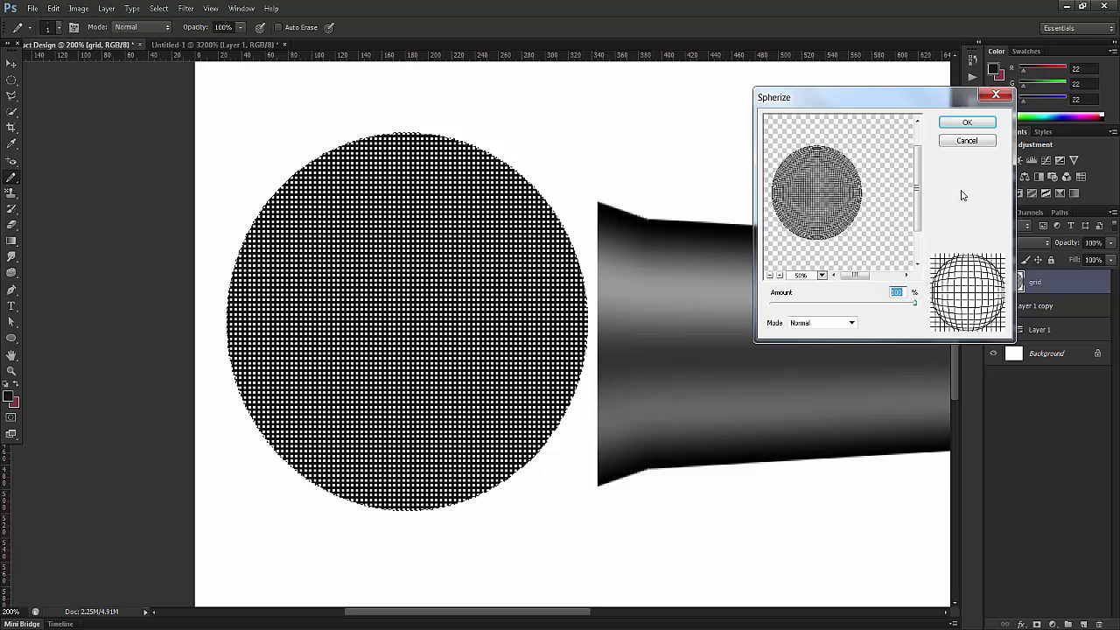
left_click(967, 122)
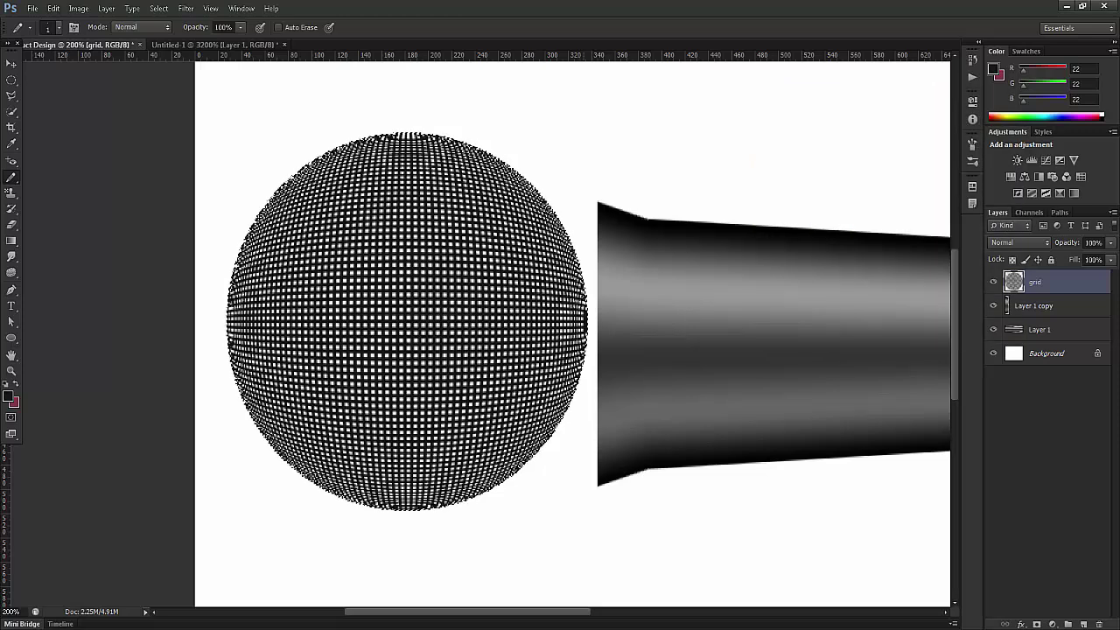
key("ctrl+minus")
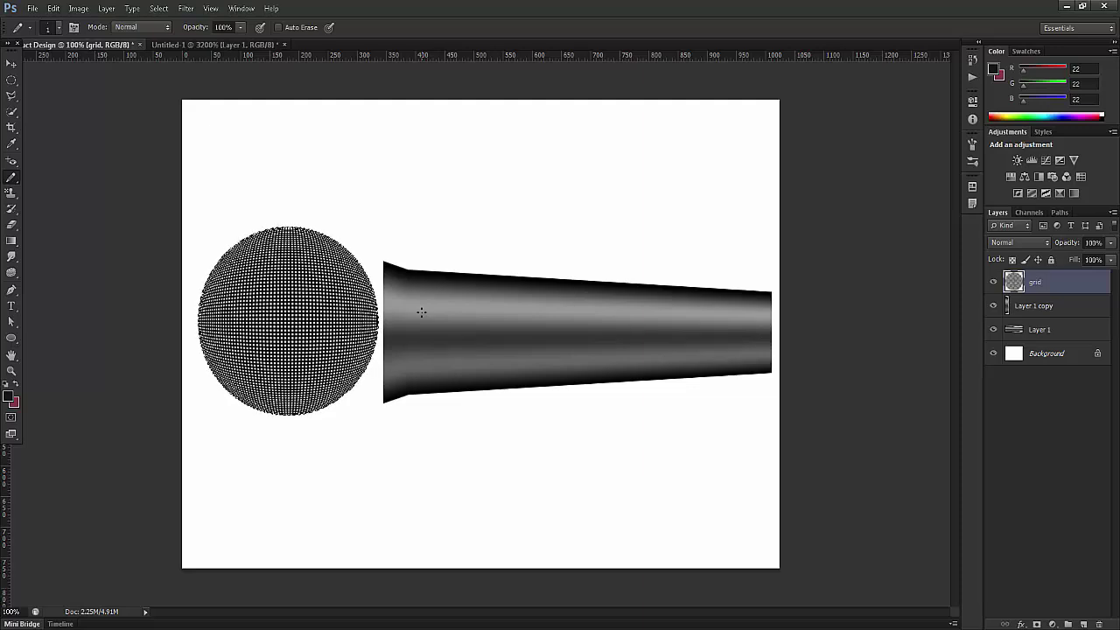
Step: Add a new layer above grid and save a gradient preset named 'Re'
left_click(1083, 624)
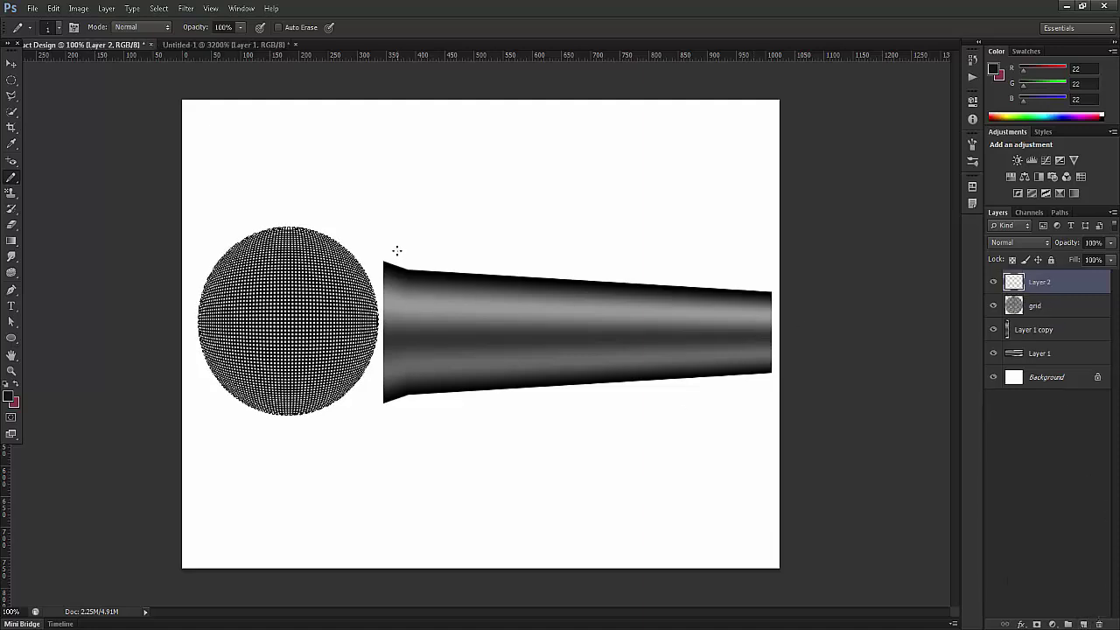
key("g")
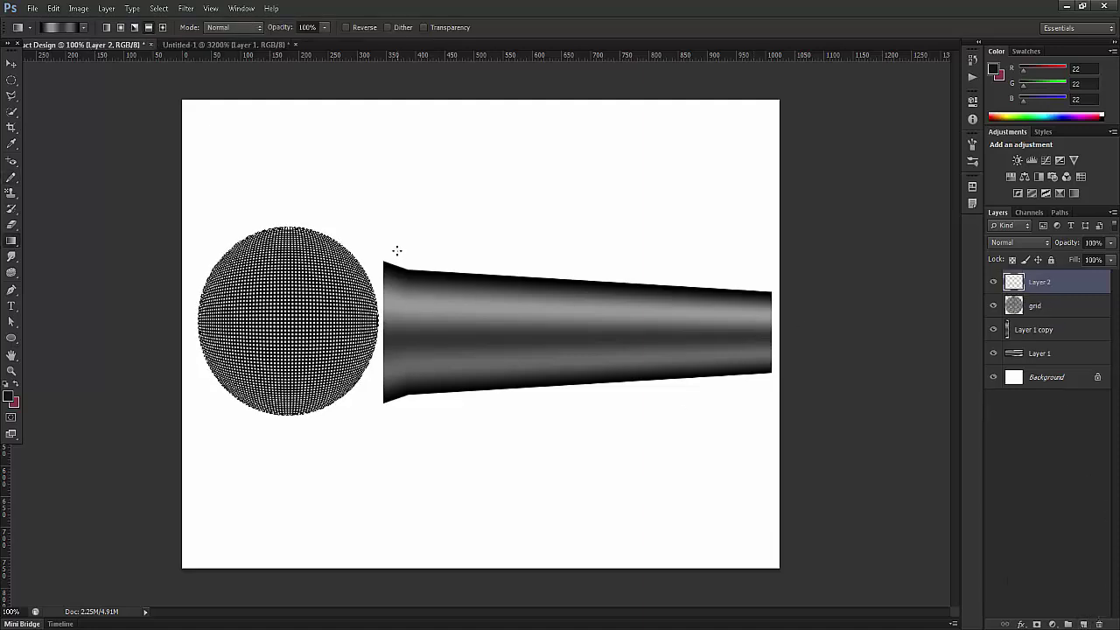
left_click(55, 28)
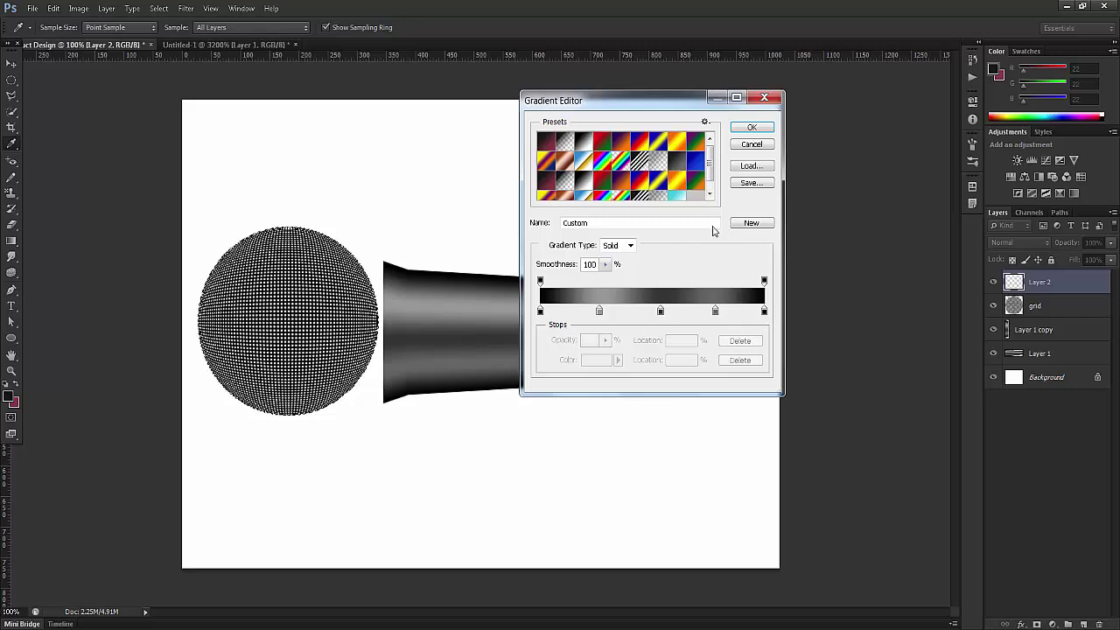
left_click_drag(671, 221, 435, 214)
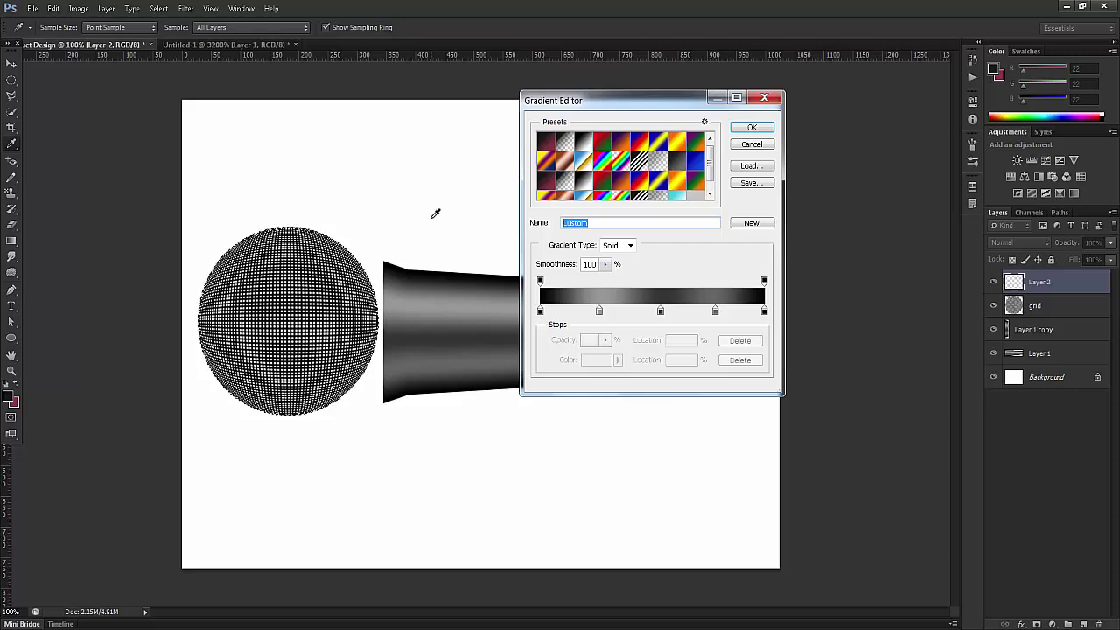
type("Ref")
left_click(742, 226)
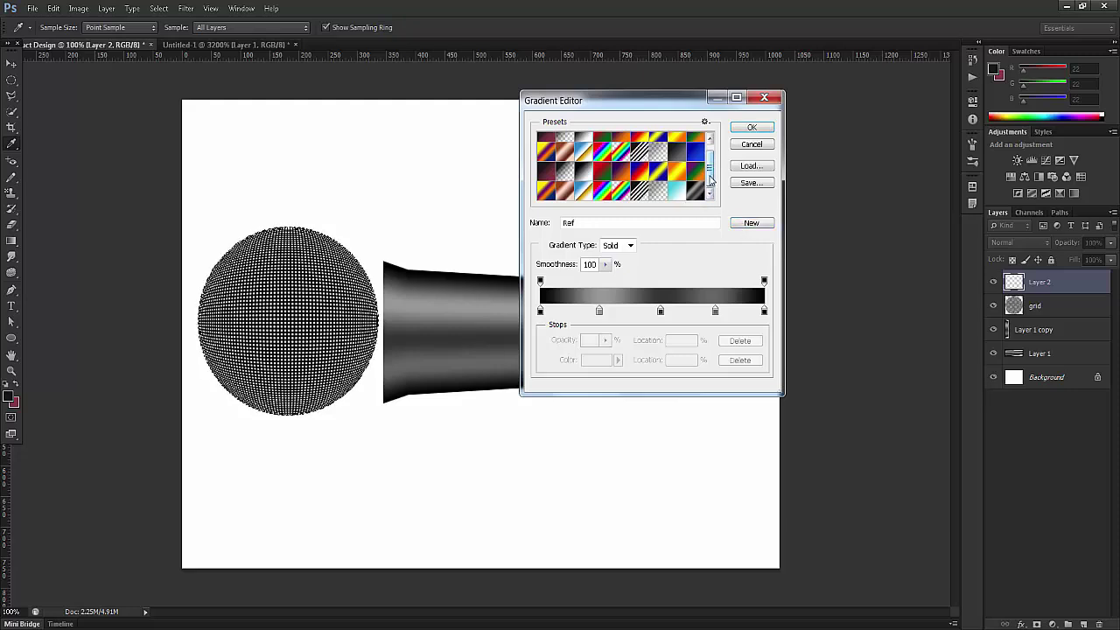
Step: Start from the Black, White preset and change its white end stop to grey
scroll(701, 156, "up", 1)
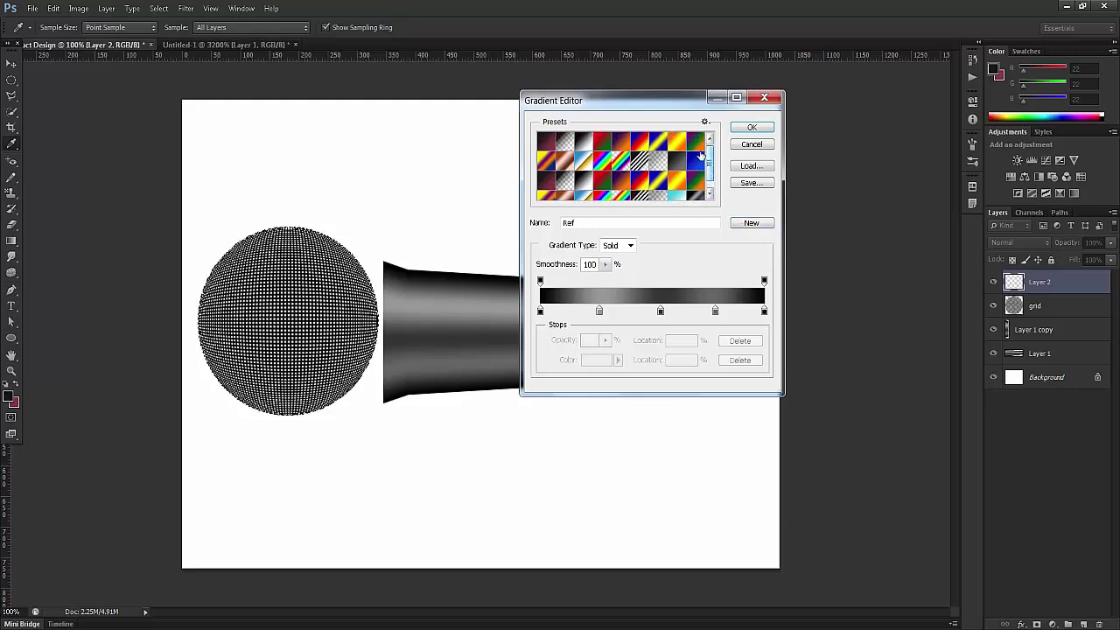
left_click(584, 146)
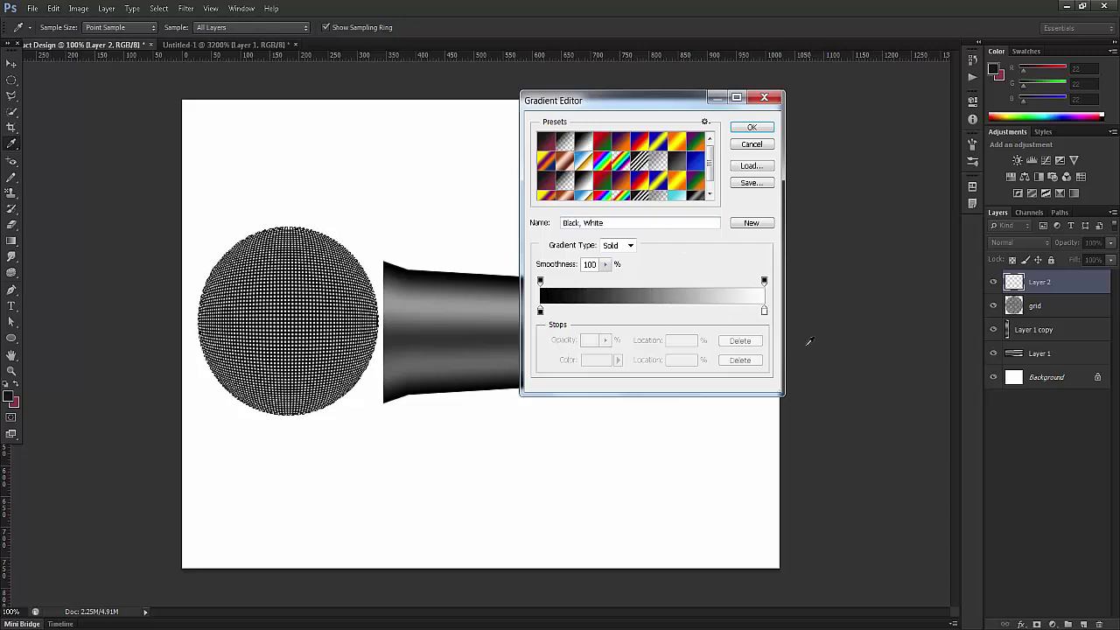
left_click(764, 310)
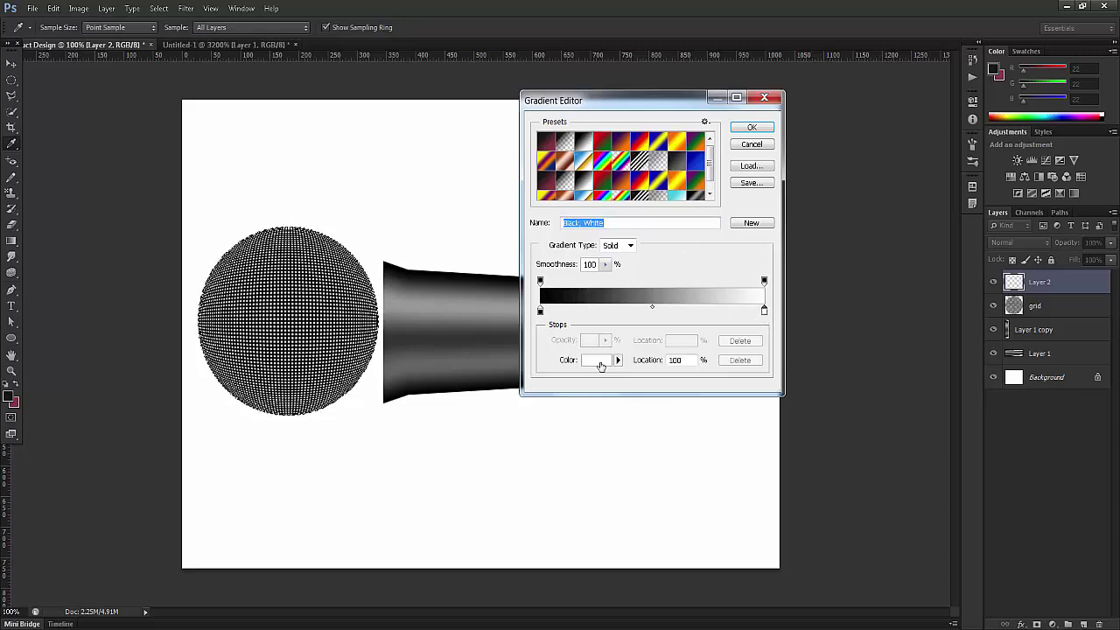
left_click(599, 362)
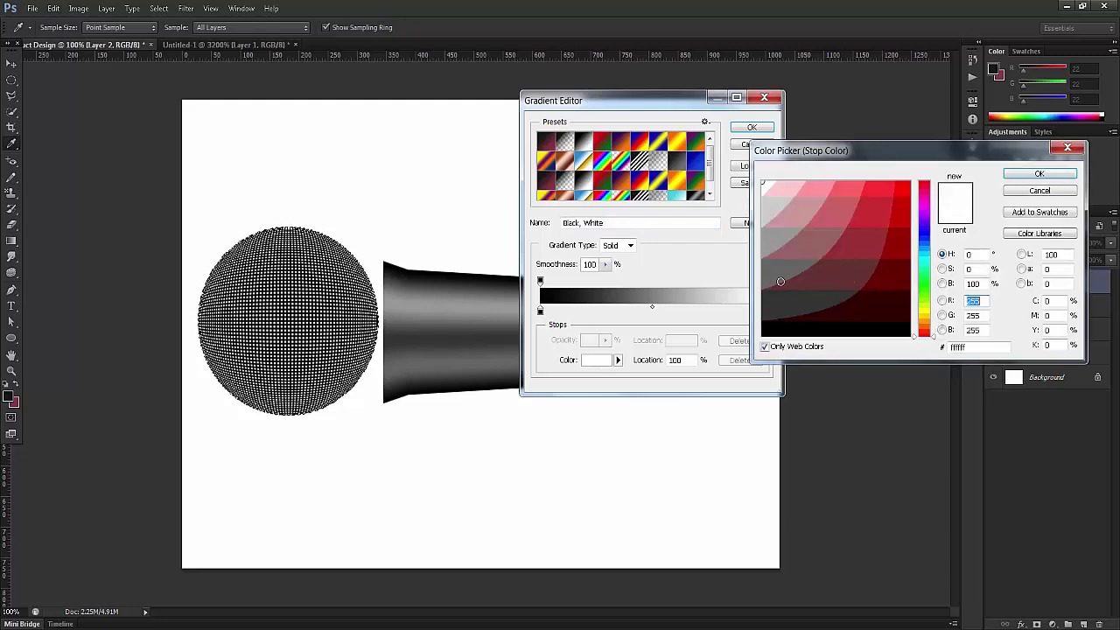
left_click(763, 276)
left_click(1039, 174)
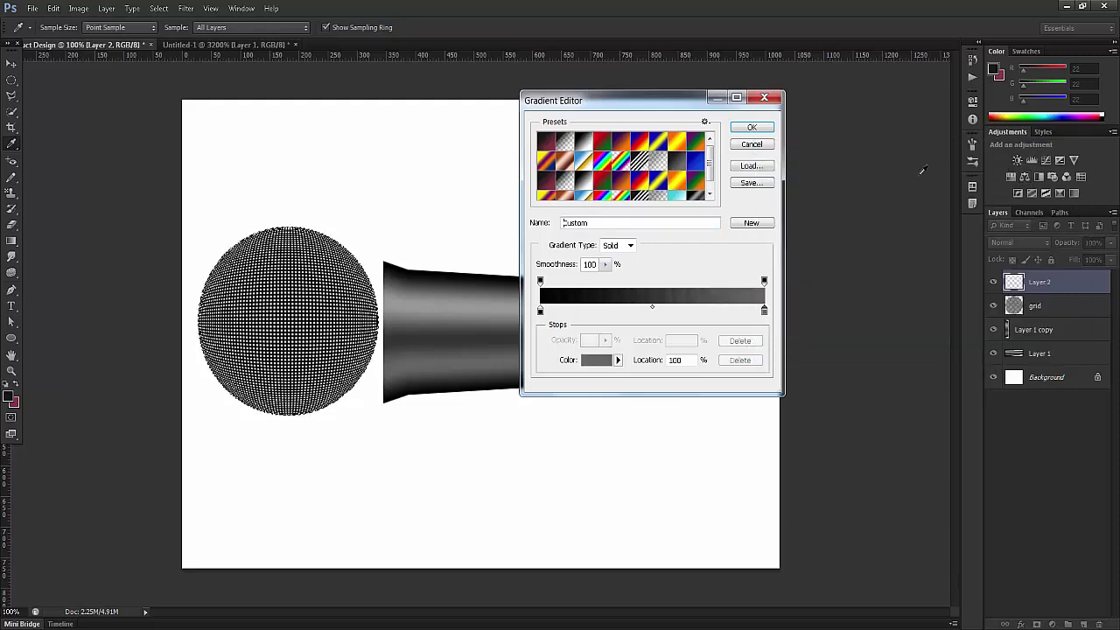
left_click(751, 127)
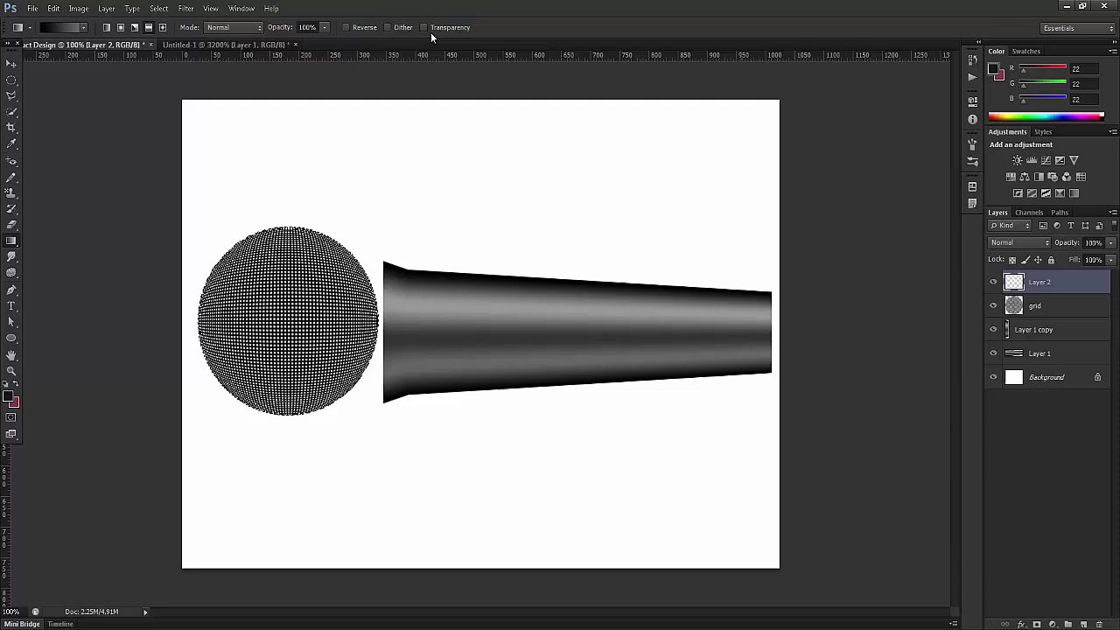
Step: Draw a radial gradient over the sphere, try Multiply blend mode, then undo it
left_click(121, 28)
left_click_drag(334, 394, 336, 397)
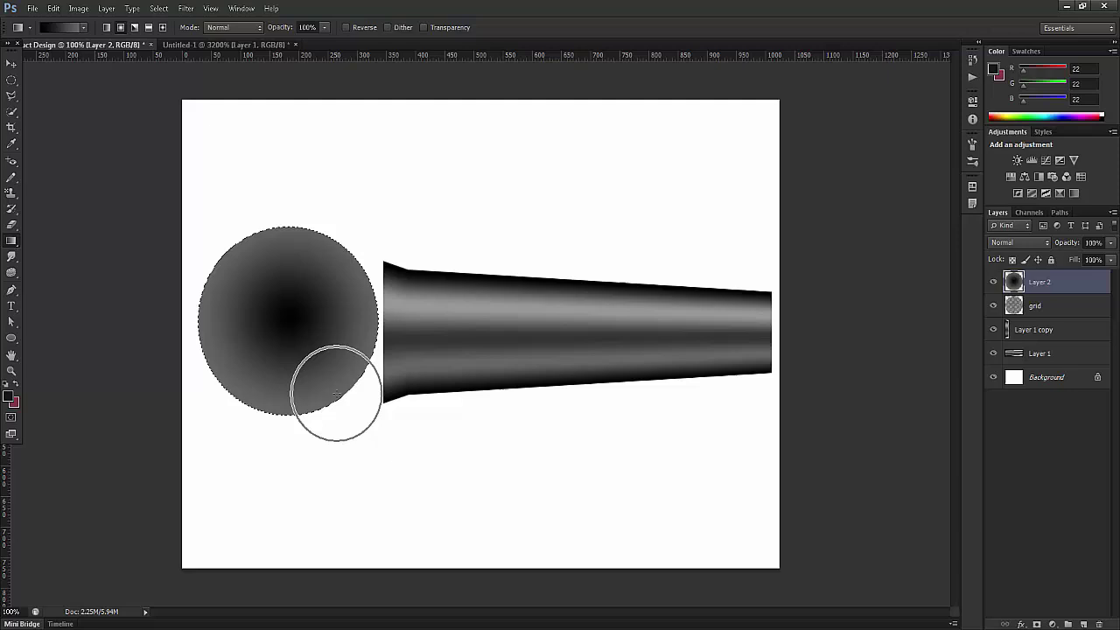
left_click(1019, 243)
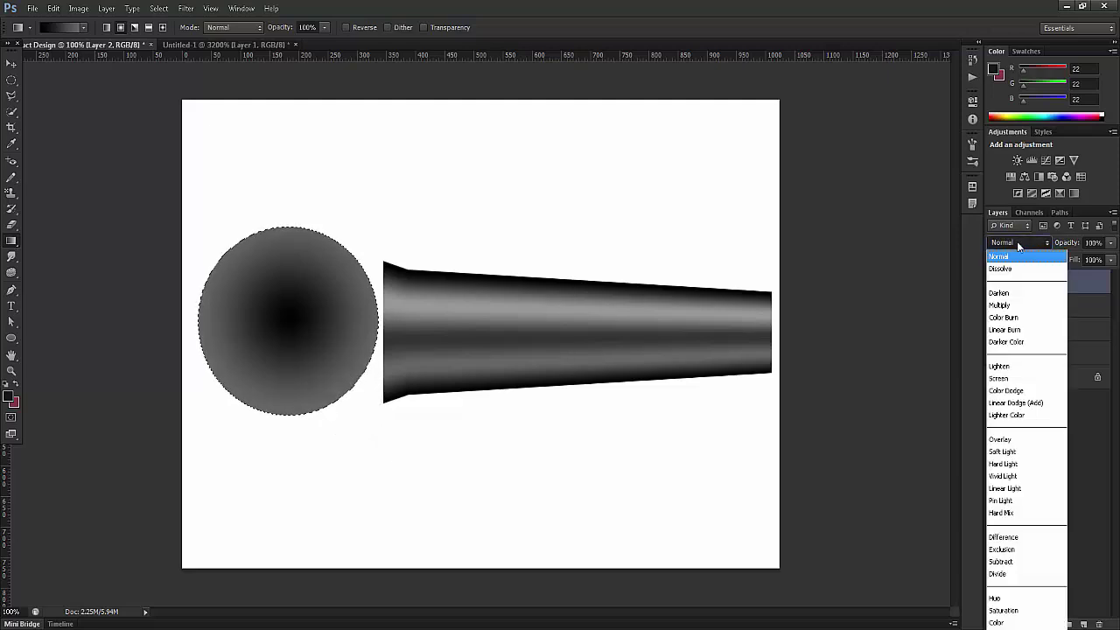
left_click(1019, 244)
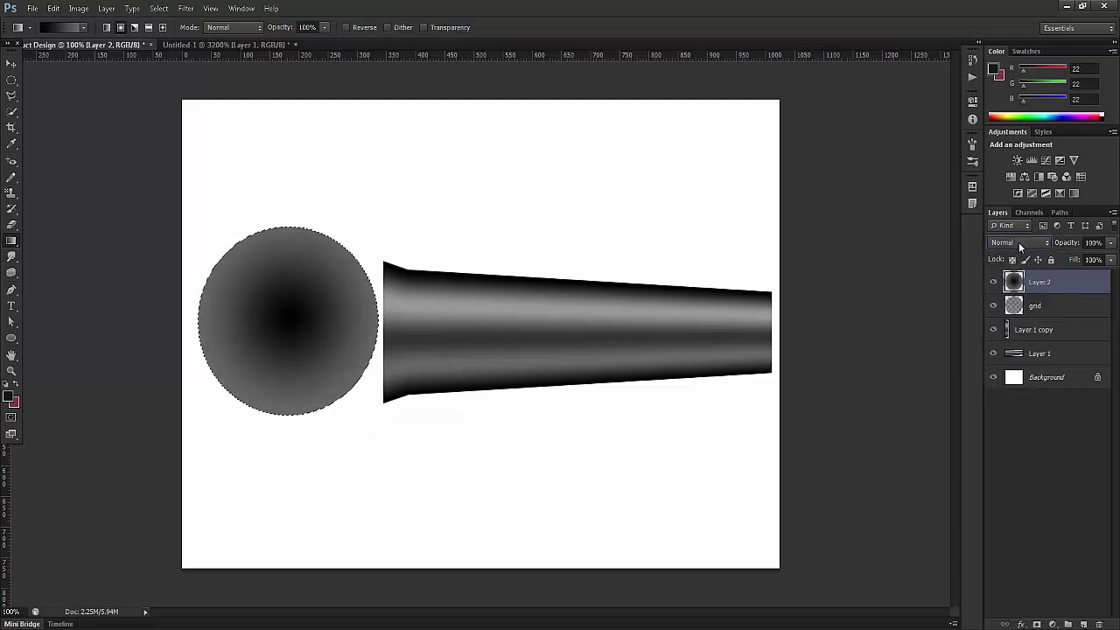
left_click(1020, 246)
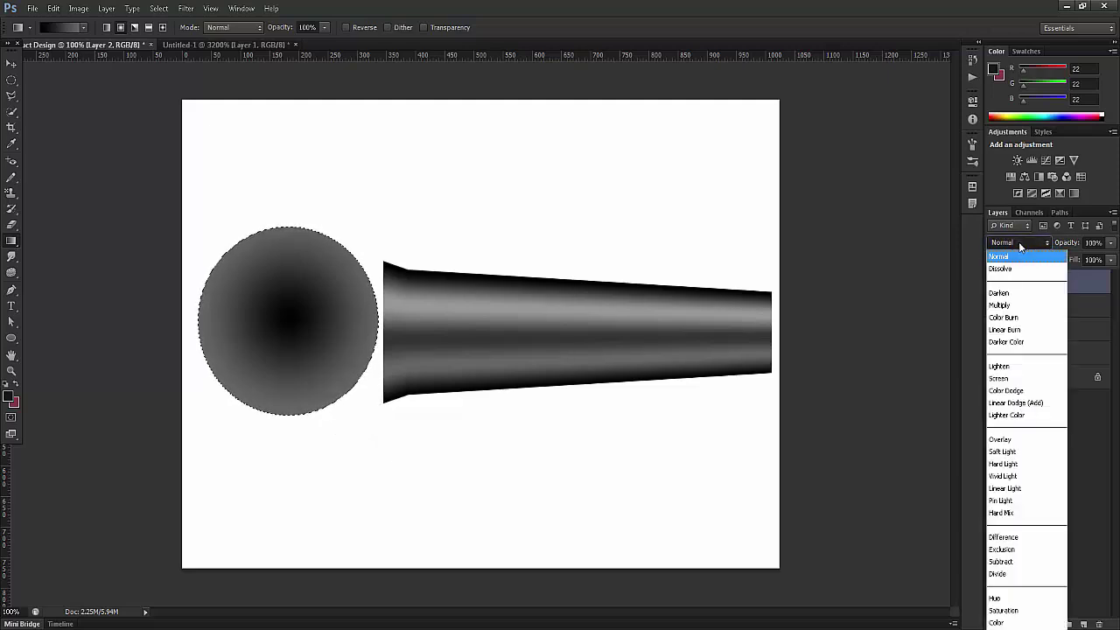
left_click(1000, 305)
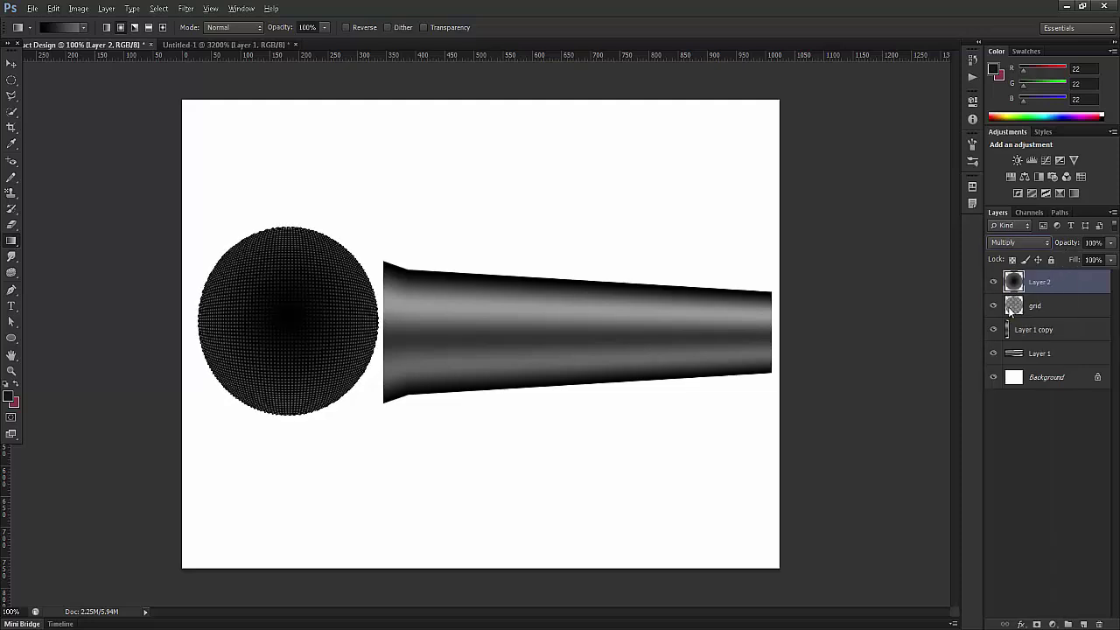
key("ctrl+alt+z")
key("ctrl+alt+z")
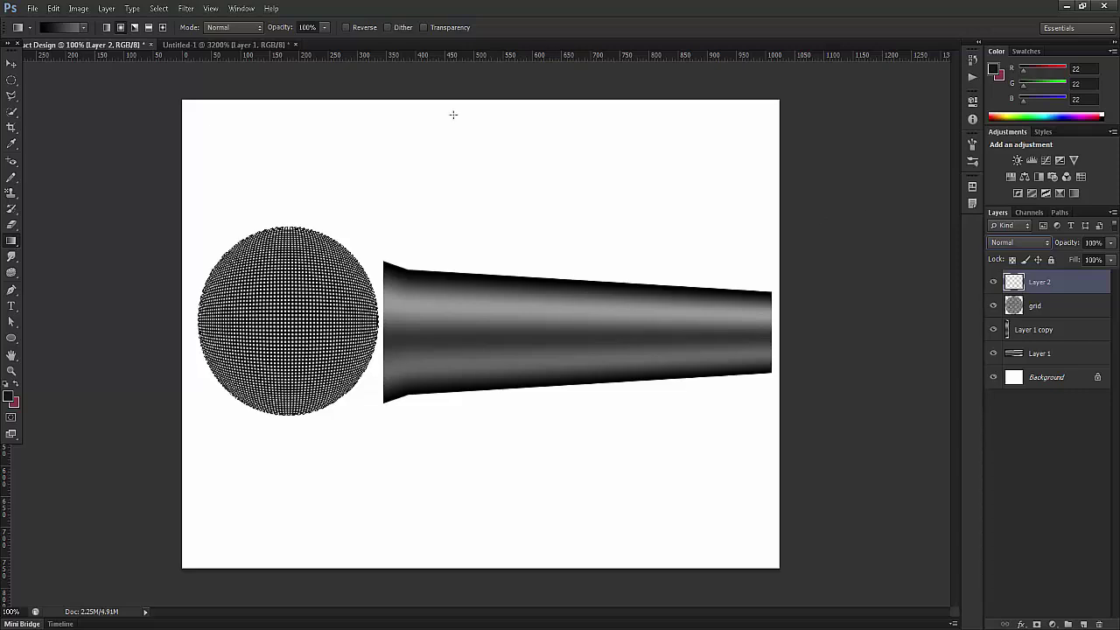
Step: Enable Reverse, redraw the gradient, retry Multiply, and undo back to empty Layer 2
left_click(345, 27)
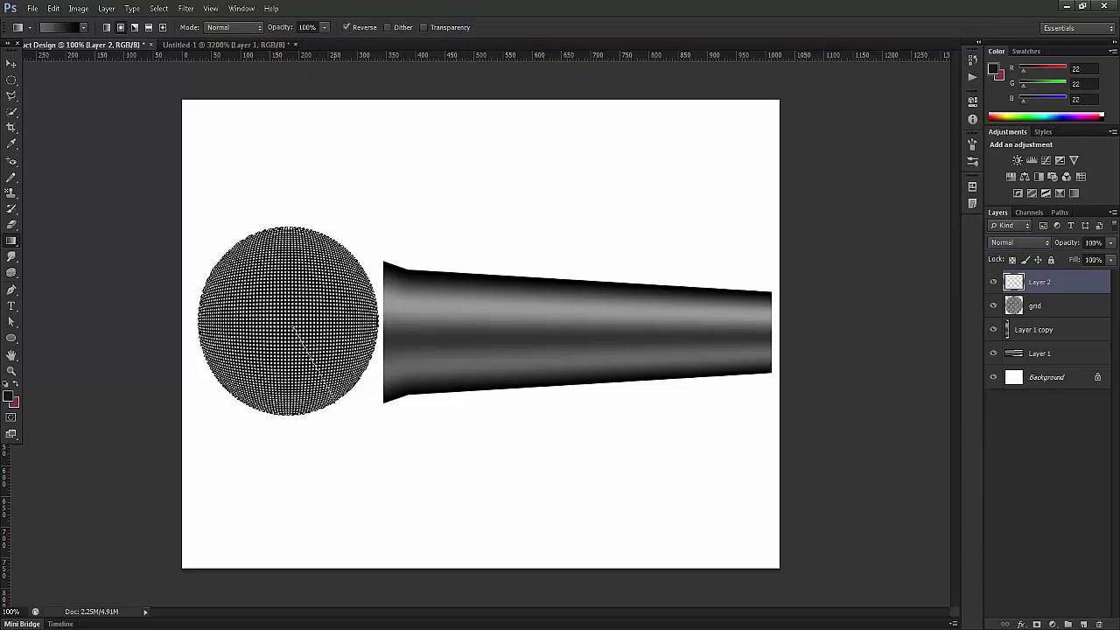
left_click_drag(294, 327, 333, 399)
key("ctrl+z")
key("ctrl+z")
left_click(1010, 245)
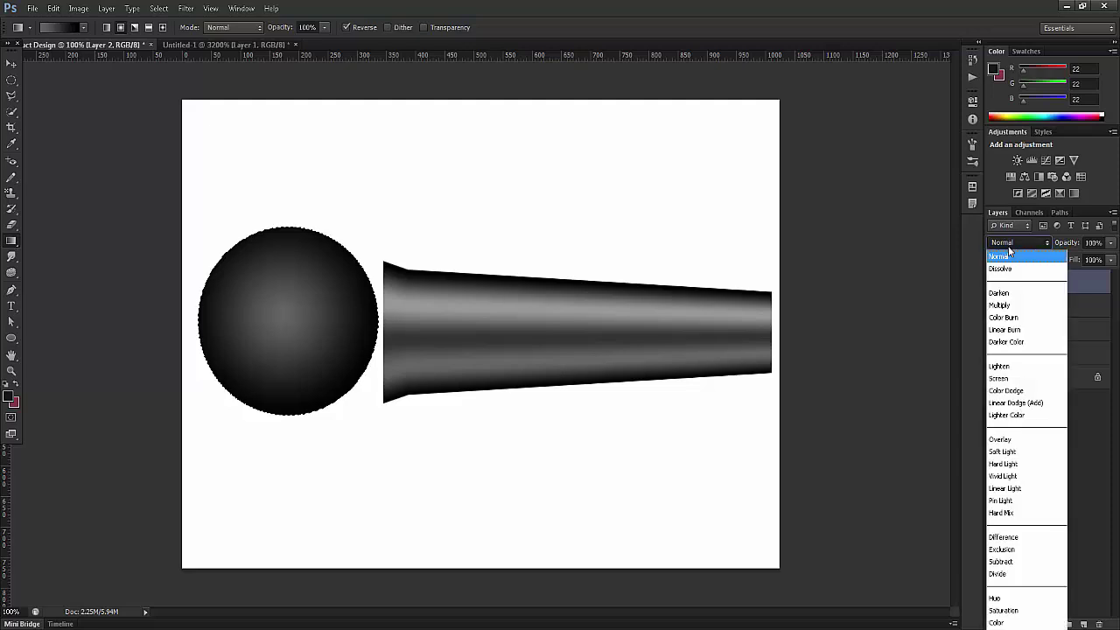
left_click(1010, 306)
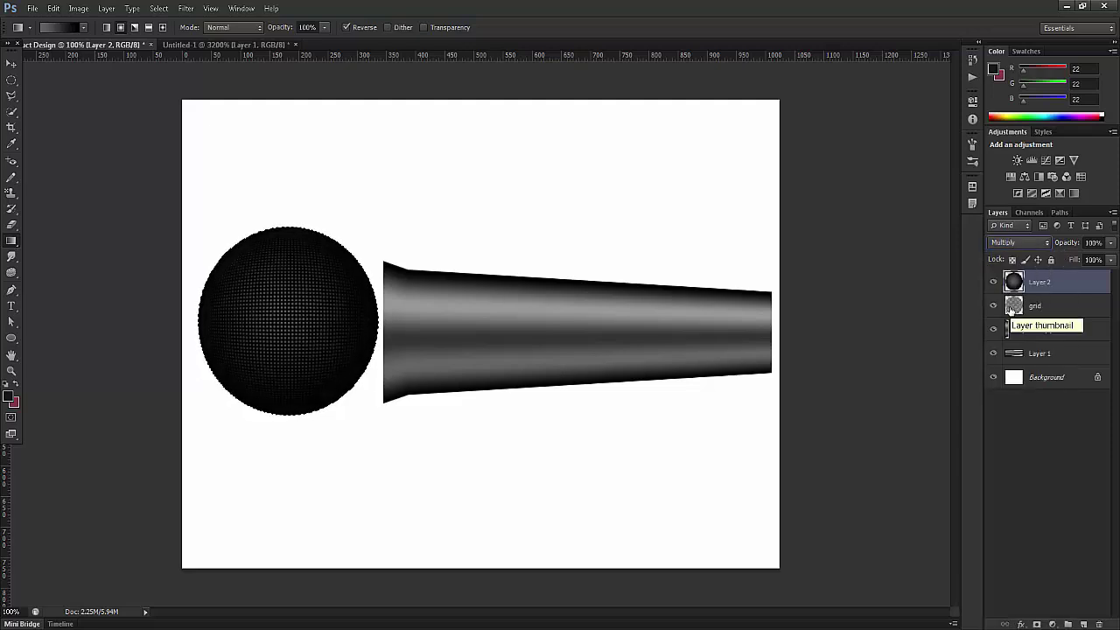
key("ctrl+alt+z")
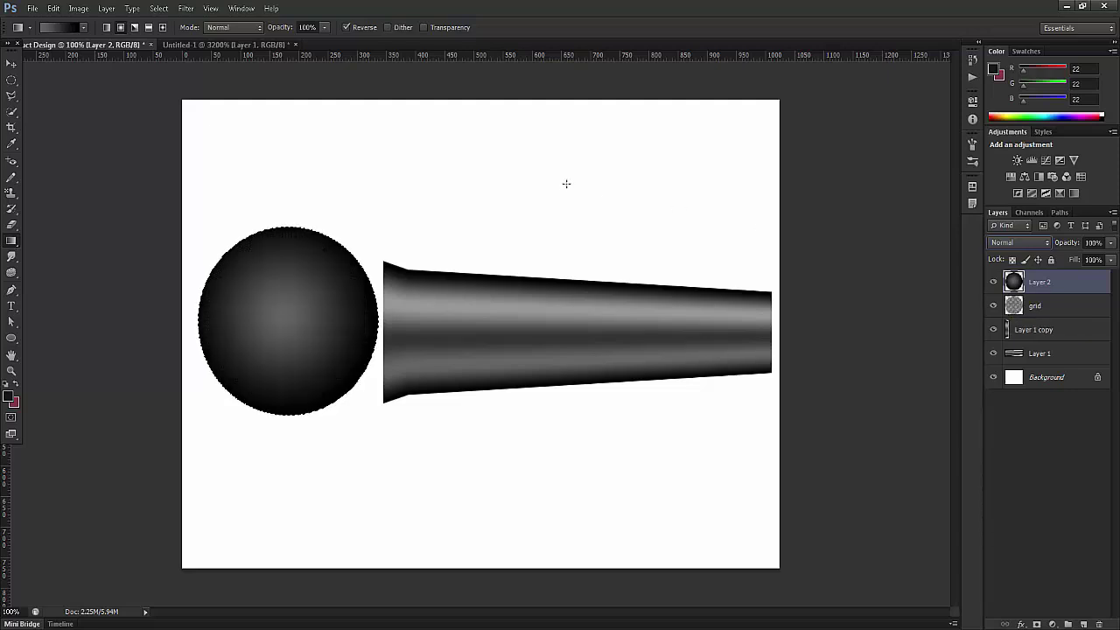
key("ctrl+alt+z")
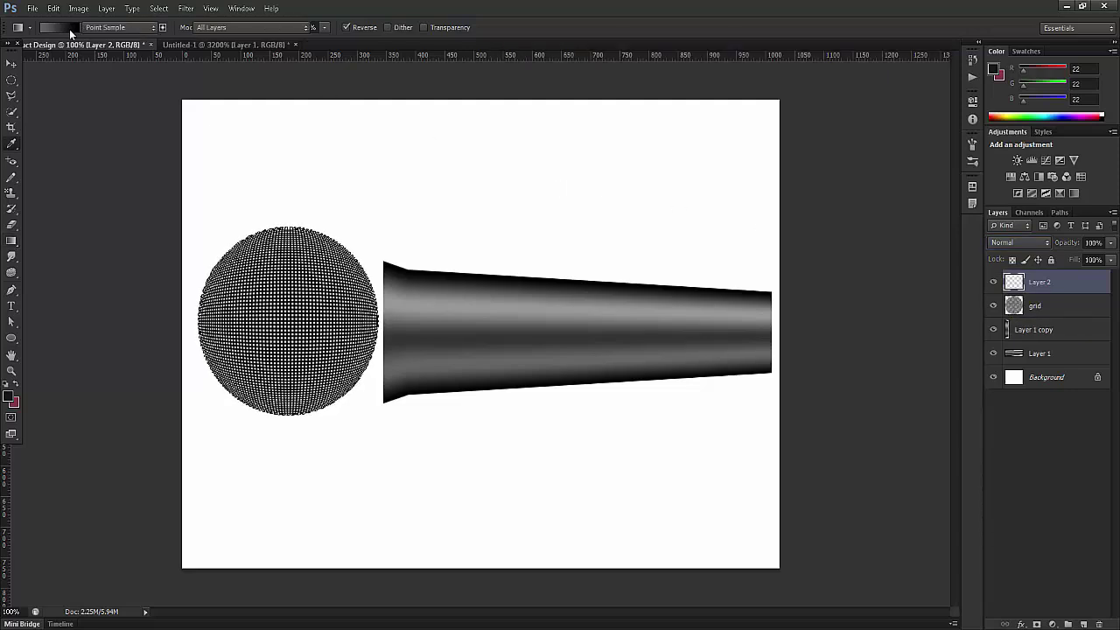
Step: Change the gradient stops to dark grey on the left and light grey on the right
left_click(70, 30)
left_click(540, 312)
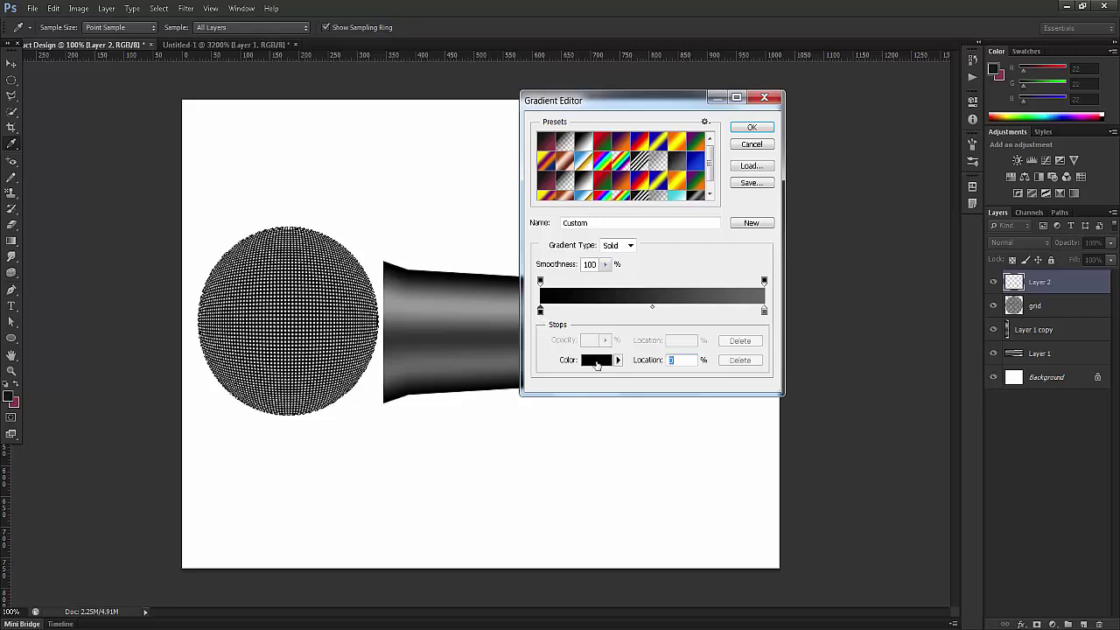
left_click(597, 359)
left_click(767, 304)
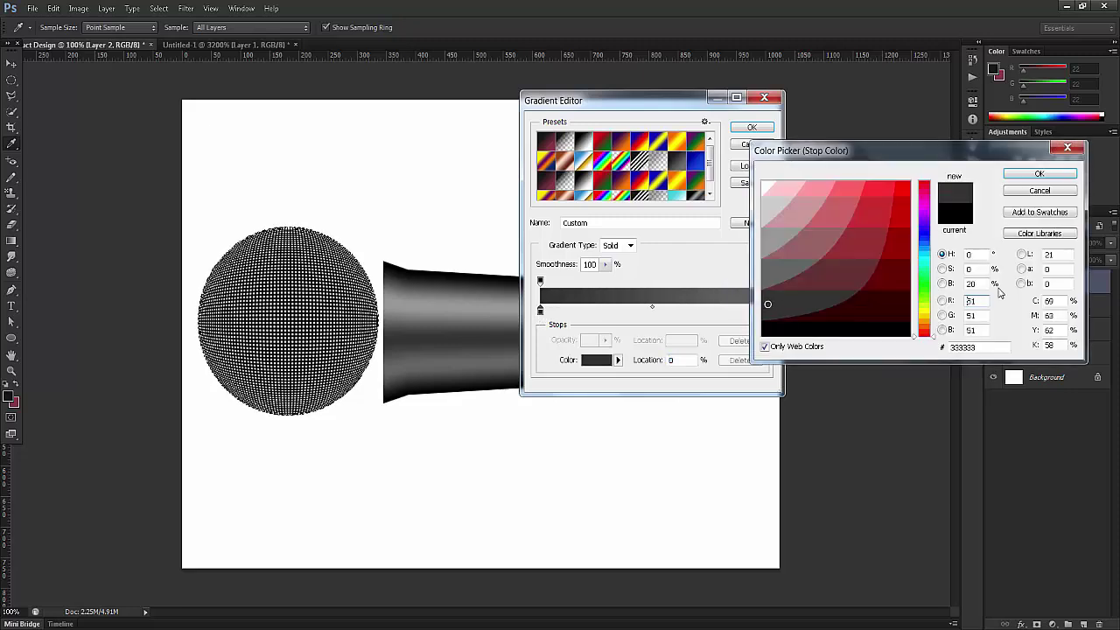
left_click(1022, 175)
left_click(763, 312)
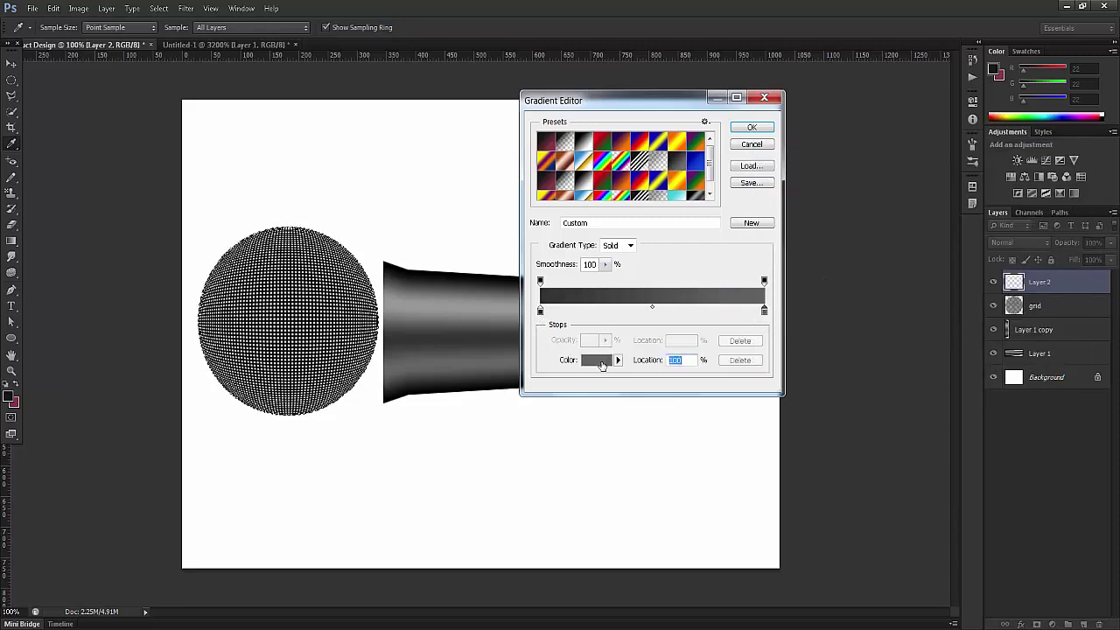
left_click(597, 360)
left_click(765, 238)
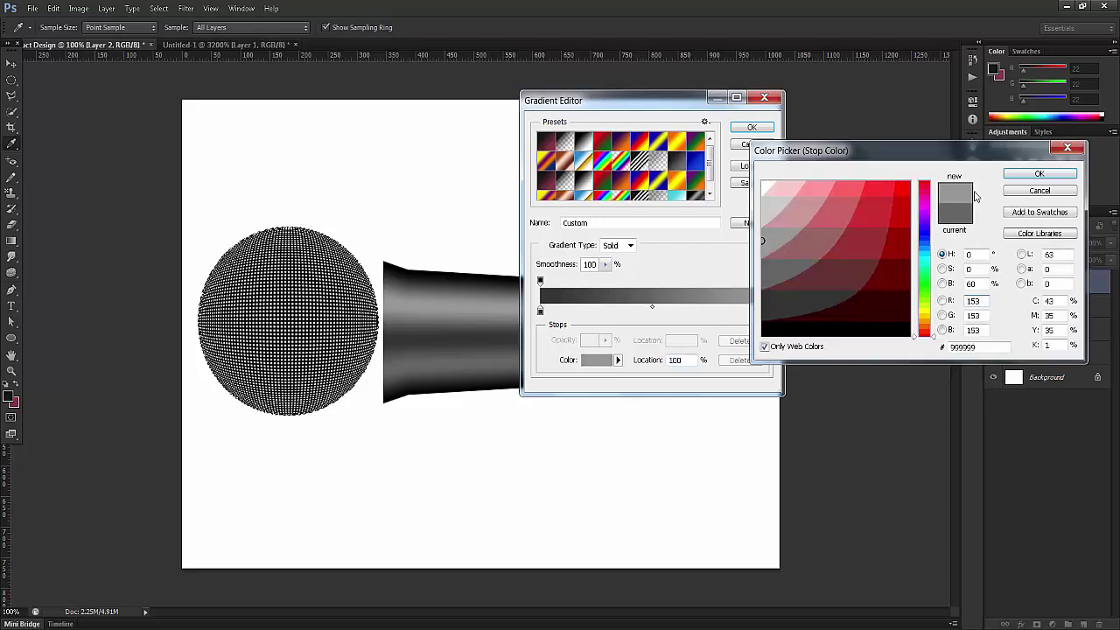
left_click(1016, 175)
left_click(751, 128)
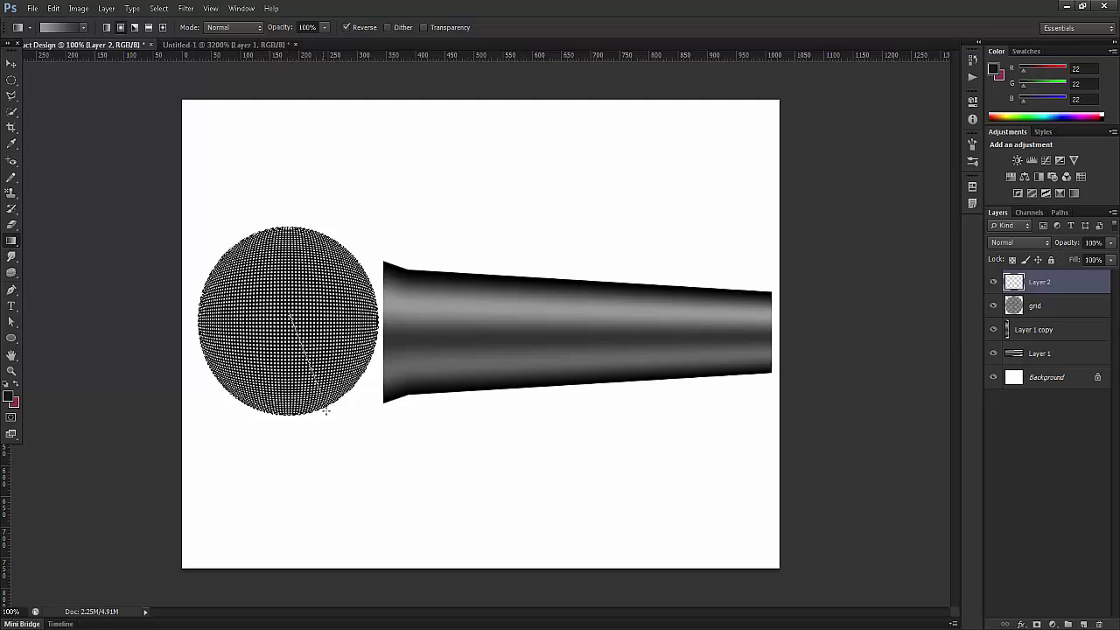
Step: Fill the circle on Layer 2 with a radial grey gradient and set its blend mode to Multiply
left_click_drag(289, 316, 376, 407)
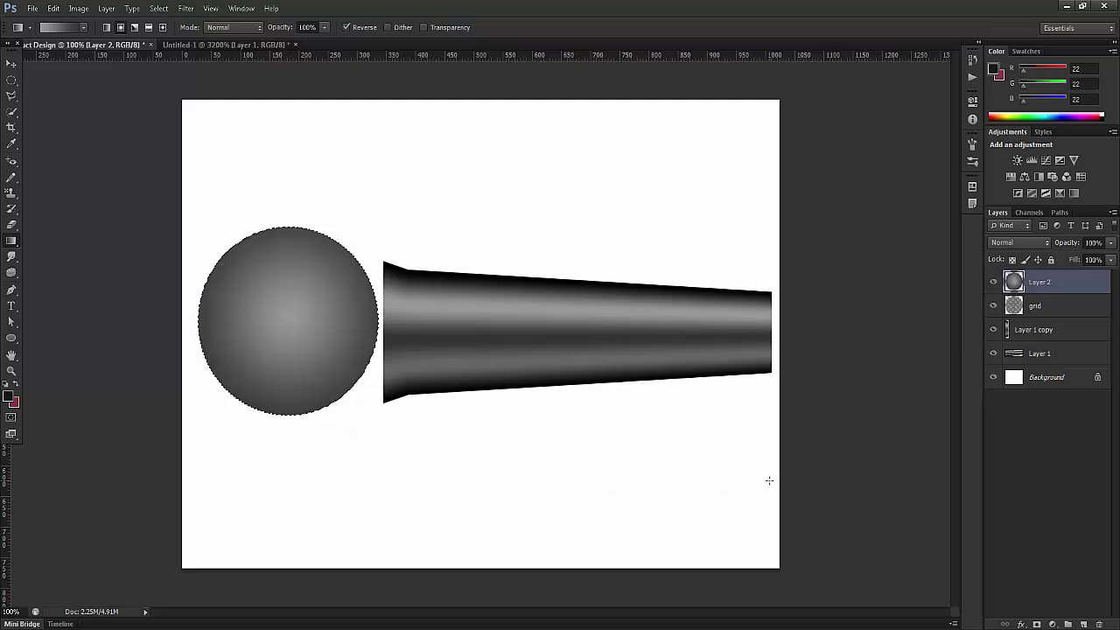
left_click(1017, 243)
left_click(1009, 307)
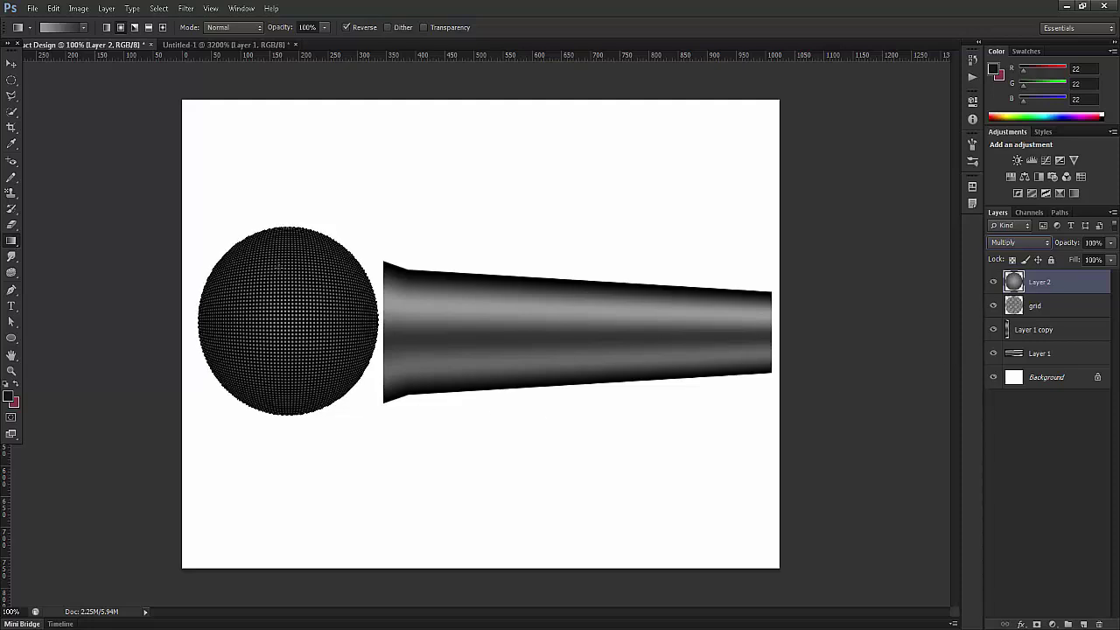
key("ctrl+plus")
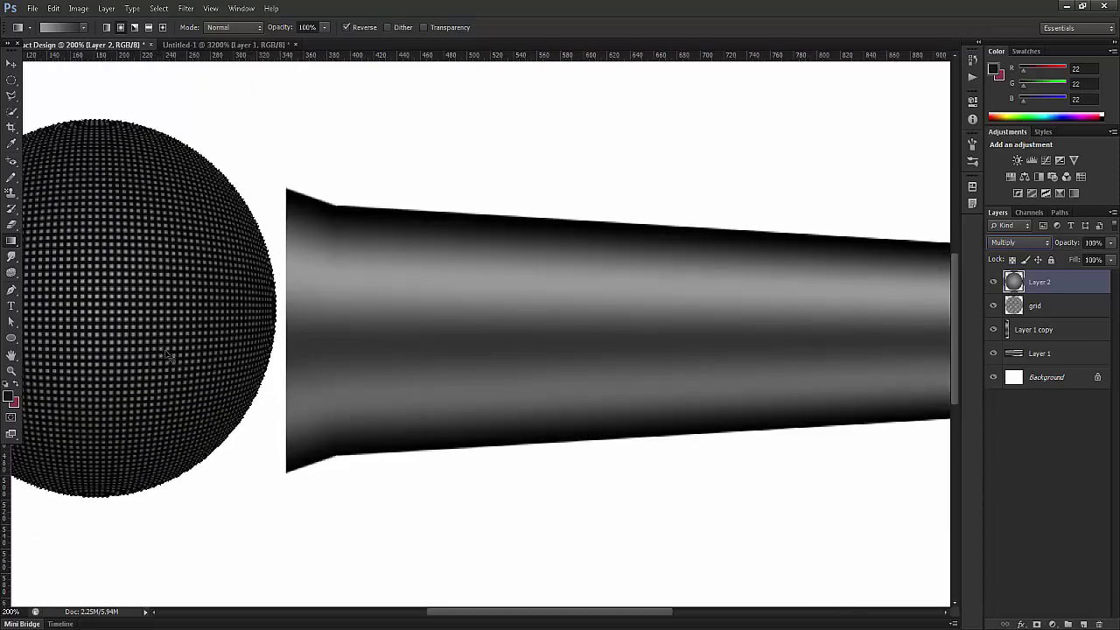
key("ctrl+minus")
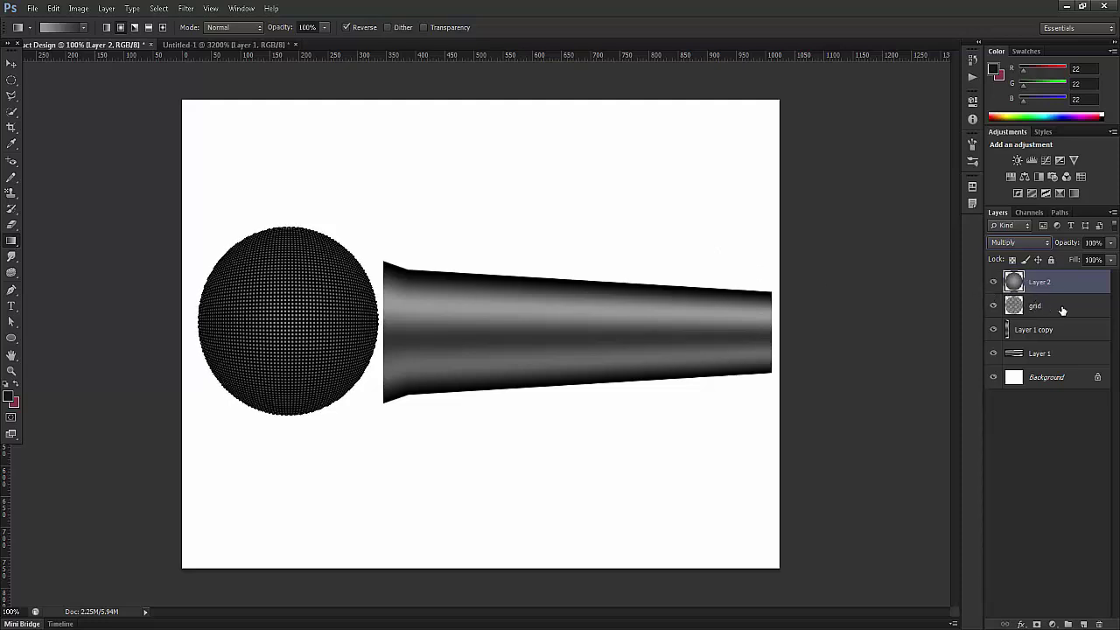
Step: Merge Layer 2 down into the grid layer with Ctrl+E
key("ctrl+e")
left_click(993, 283)
left_click(993, 283)
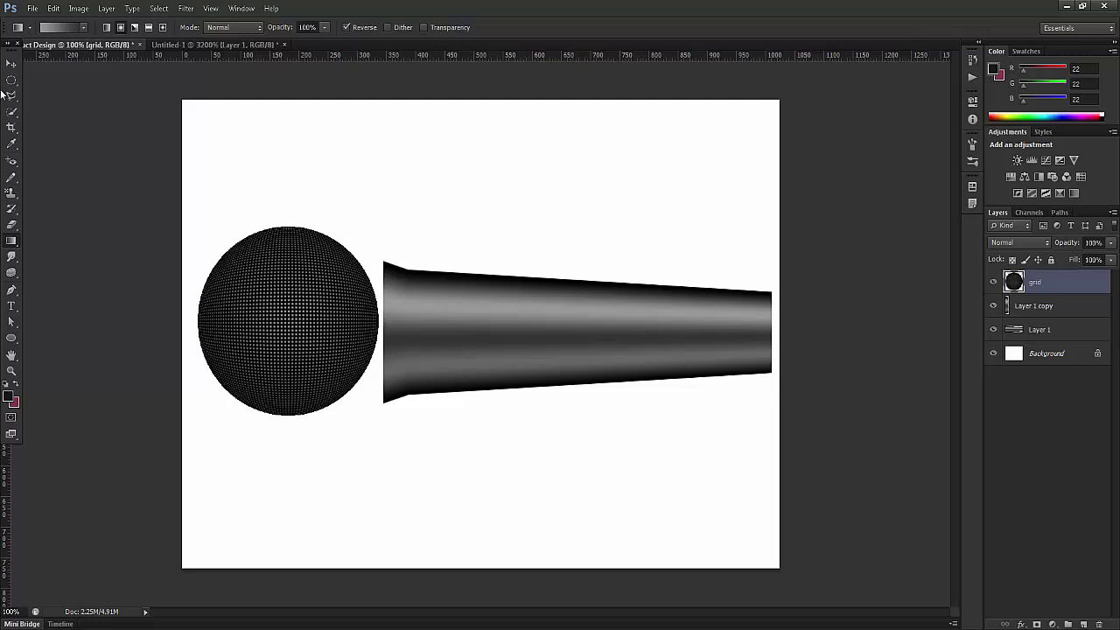
Step: Move the grid sphere right until it meets the handle's flared end
left_click(13, 64)
left_click_drag(306, 316, 327, 335)
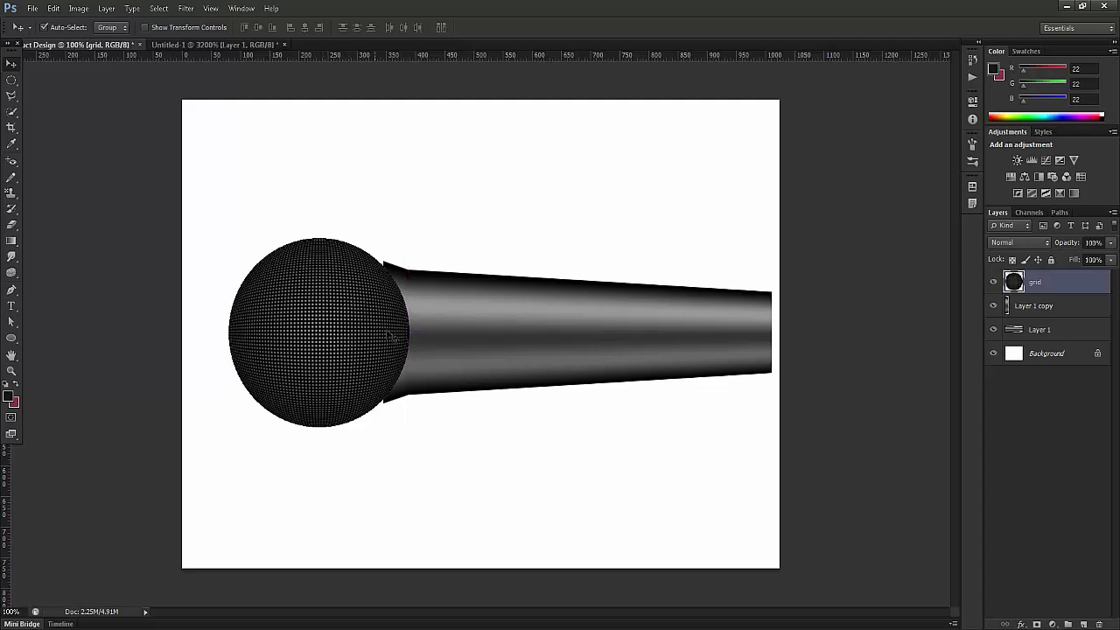
left_click(1044, 308)
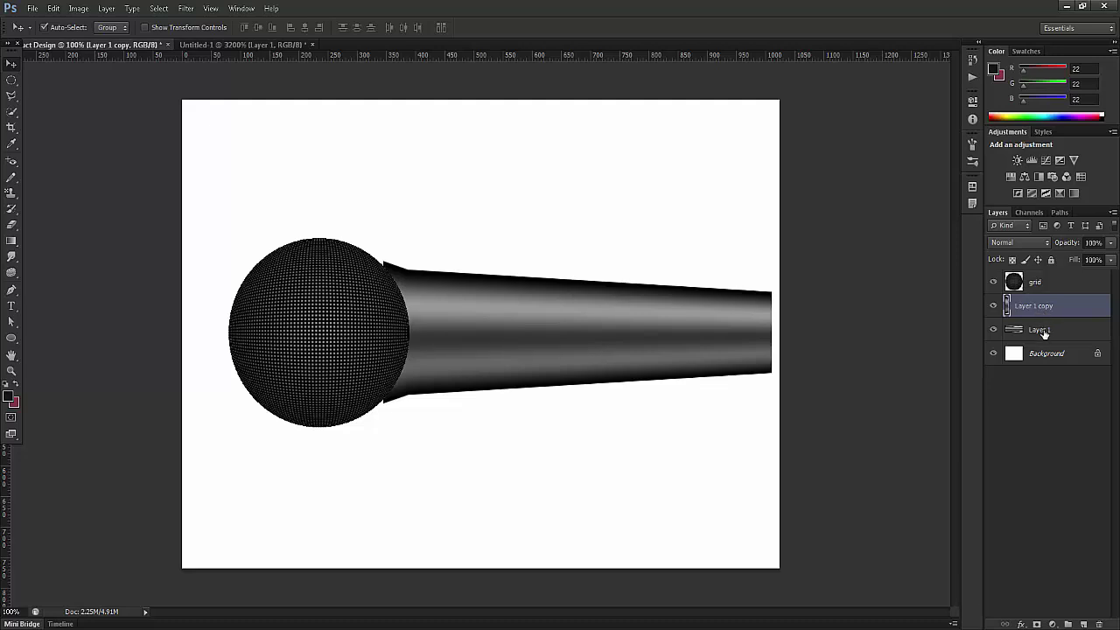
Step: Move the grid layer below the handle layers in the Layers panel
left_click(1039, 329, "shift")
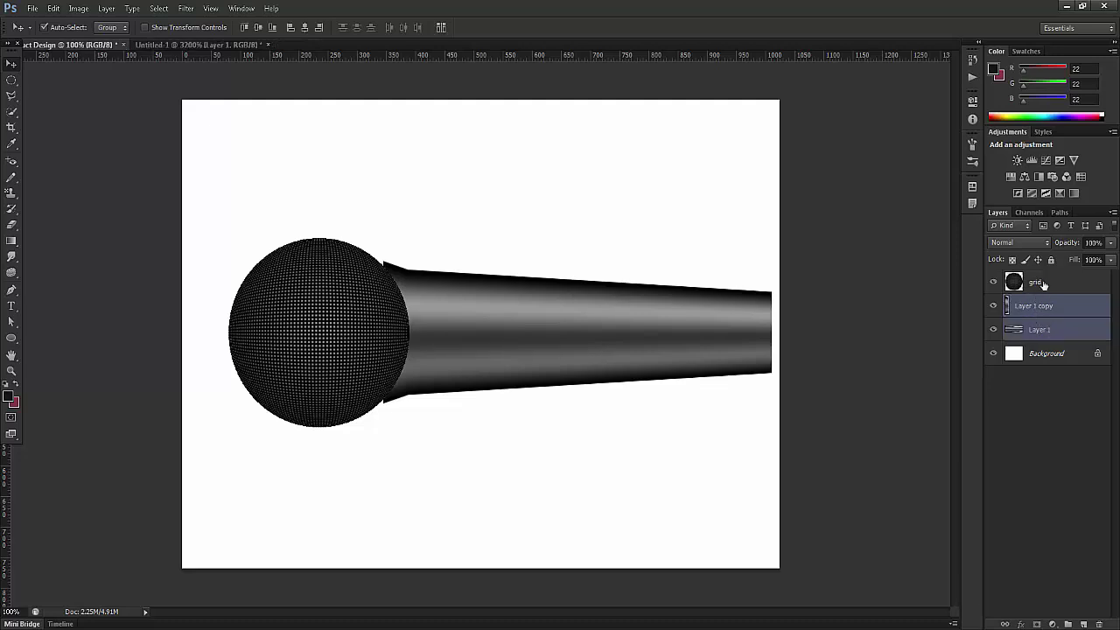
left_click(1044, 286)
double_click(1035, 284)
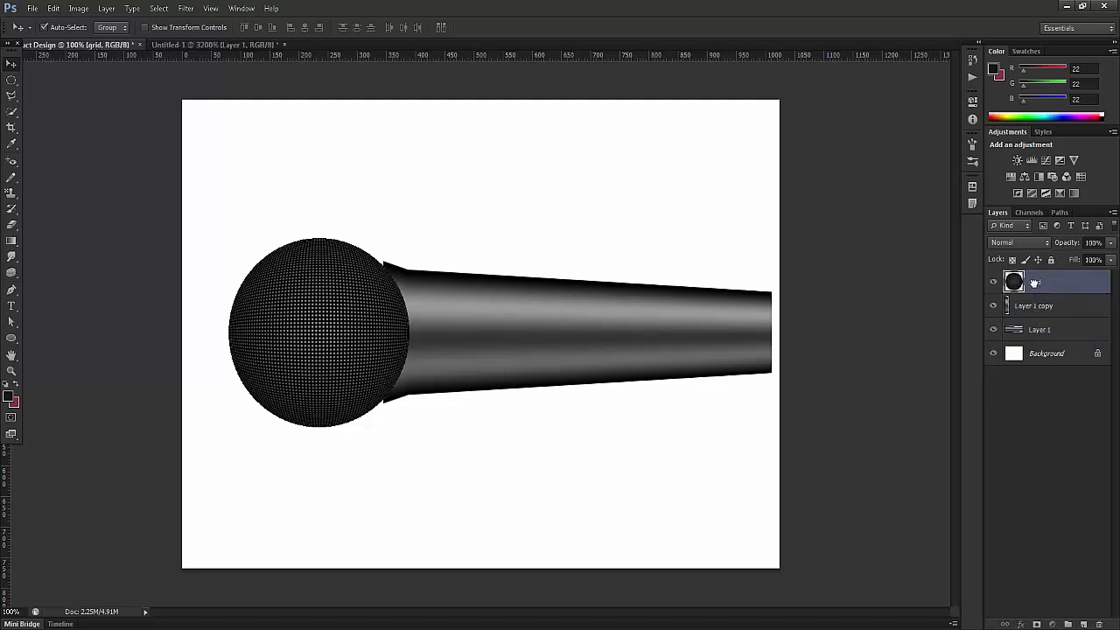
left_click_drag(1035, 283, 1033, 337)
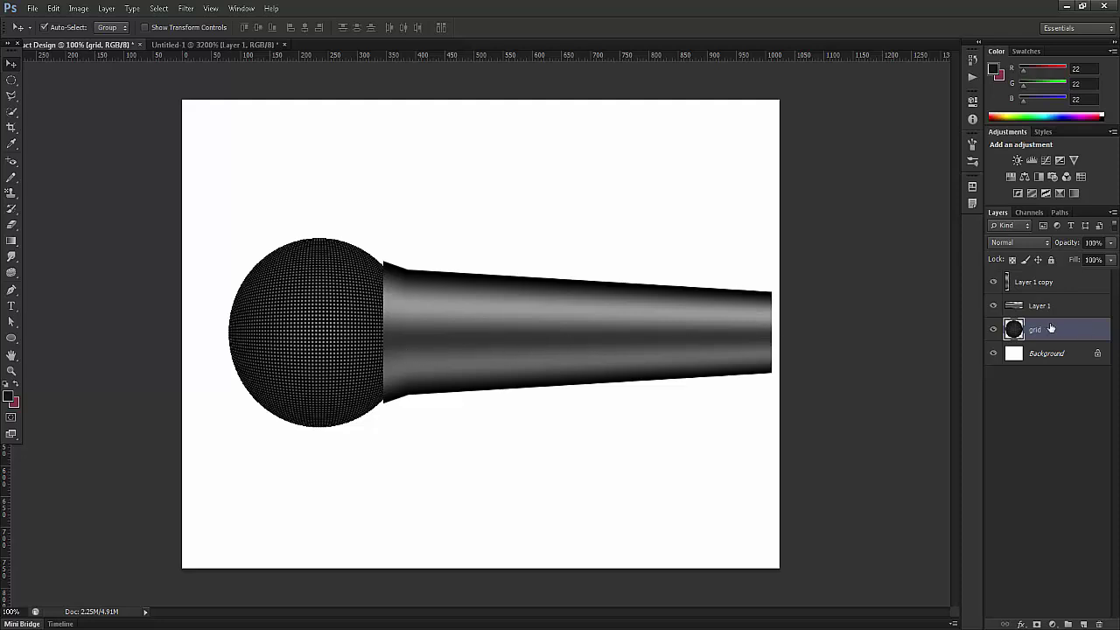
Step: Link Layer 1 and Layer 1 copy and shift them left into the sphere's edge
left_click(1043, 309)
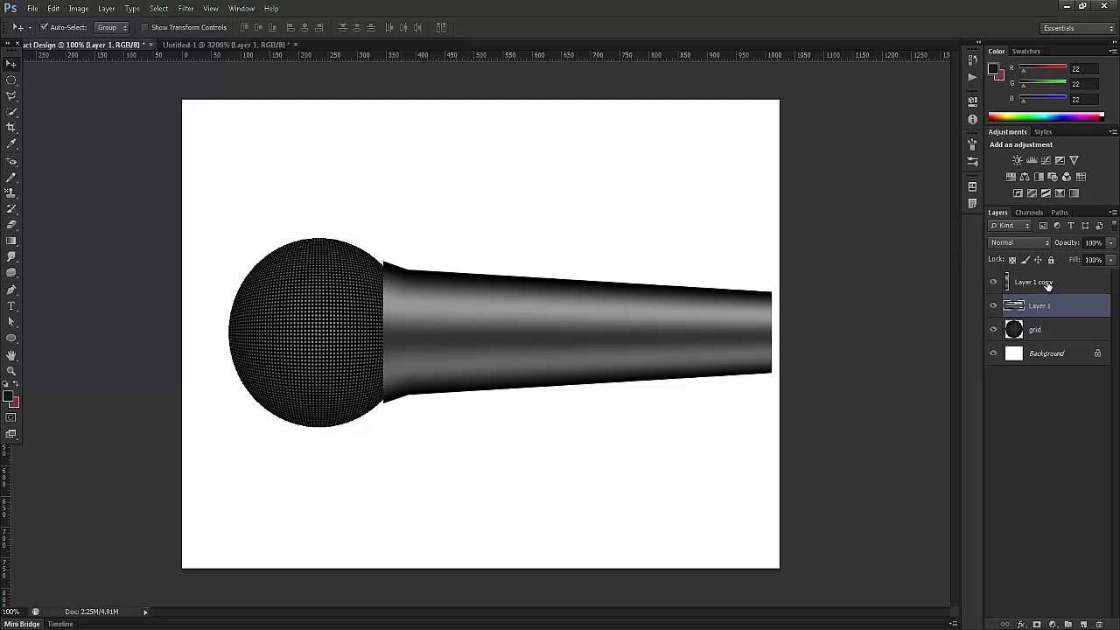
left_click_drag(391, 326, 331, 323)
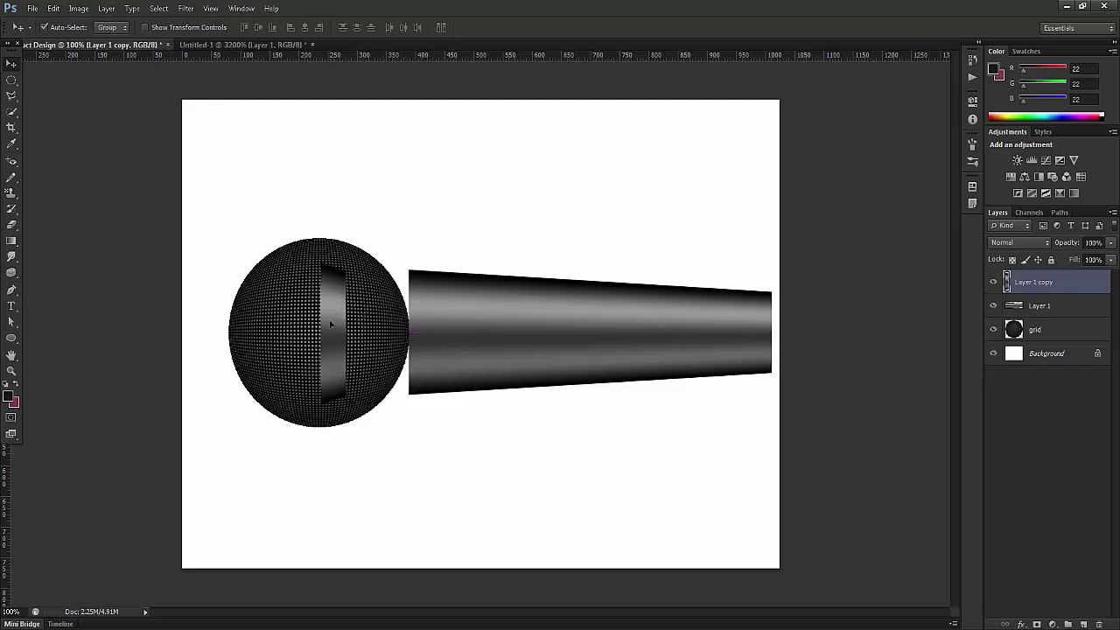
key("ctrl+z")
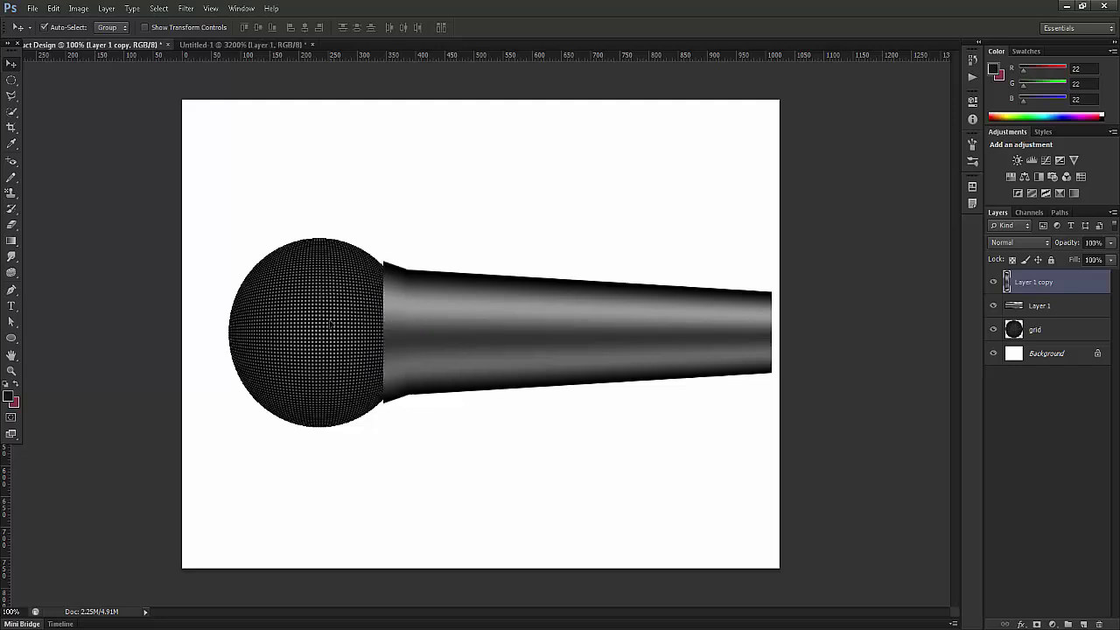
left_click(1078, 311, "shift")
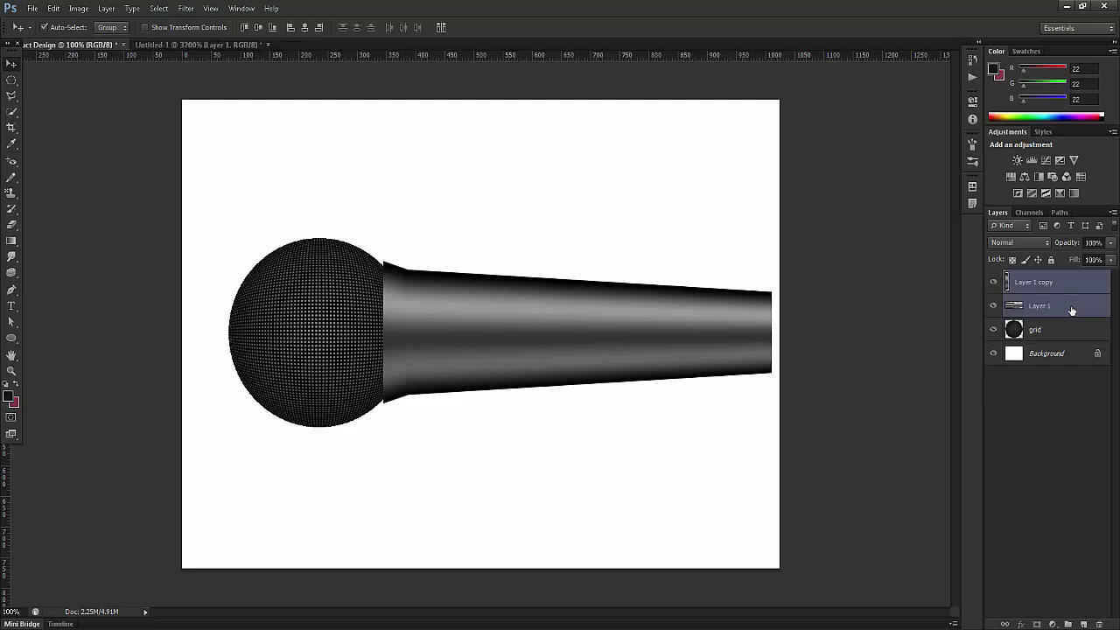
left_click(1005, 625)
left_click_drag(494, 312, 488, 313)
key("Left")
key("Left")
key("Left")
key("Left")
key("Left")
key("Left")
key("Left")
key("Left")
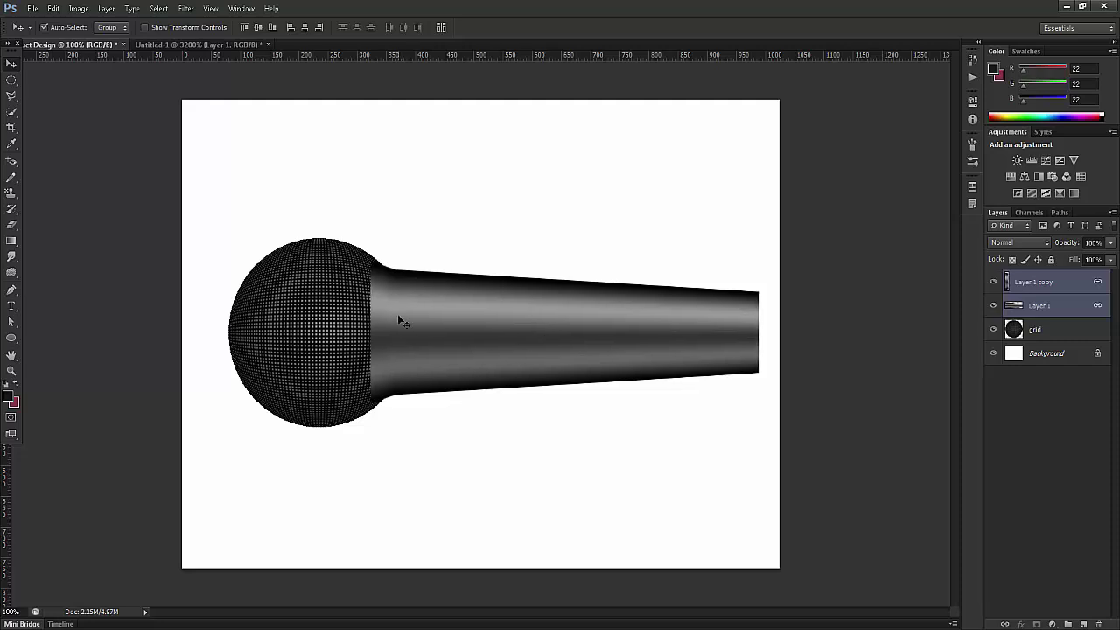
key("ctrl+plus")
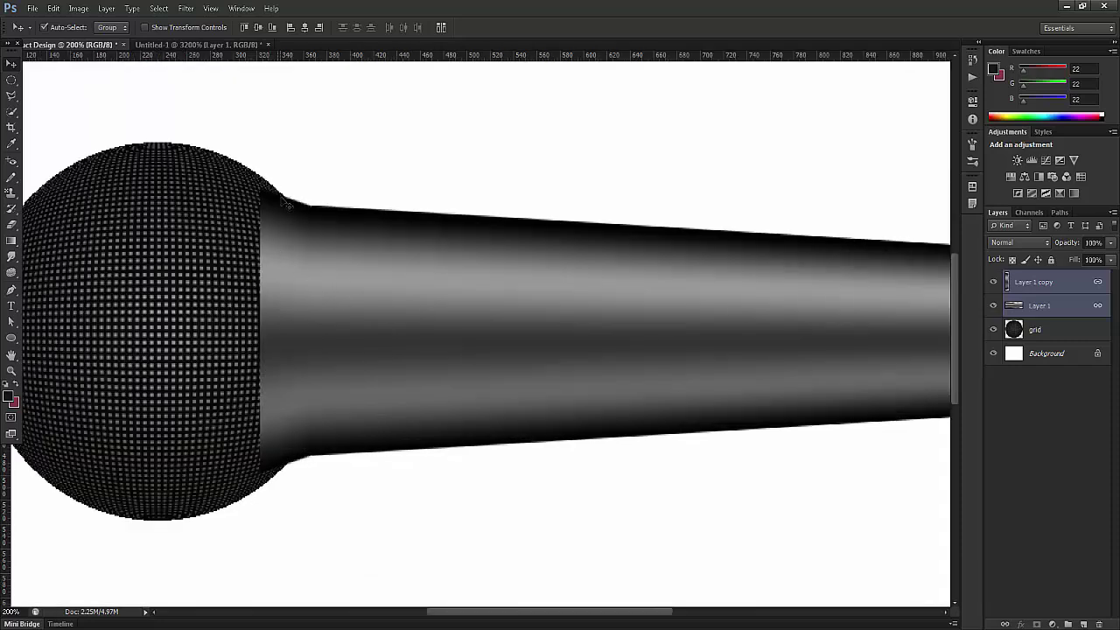
Step: Apply a perspective transform to Layer 1 copy, flaring the neck wider toward the sphere
left_click(1032, 283)
key("ctrl+t")
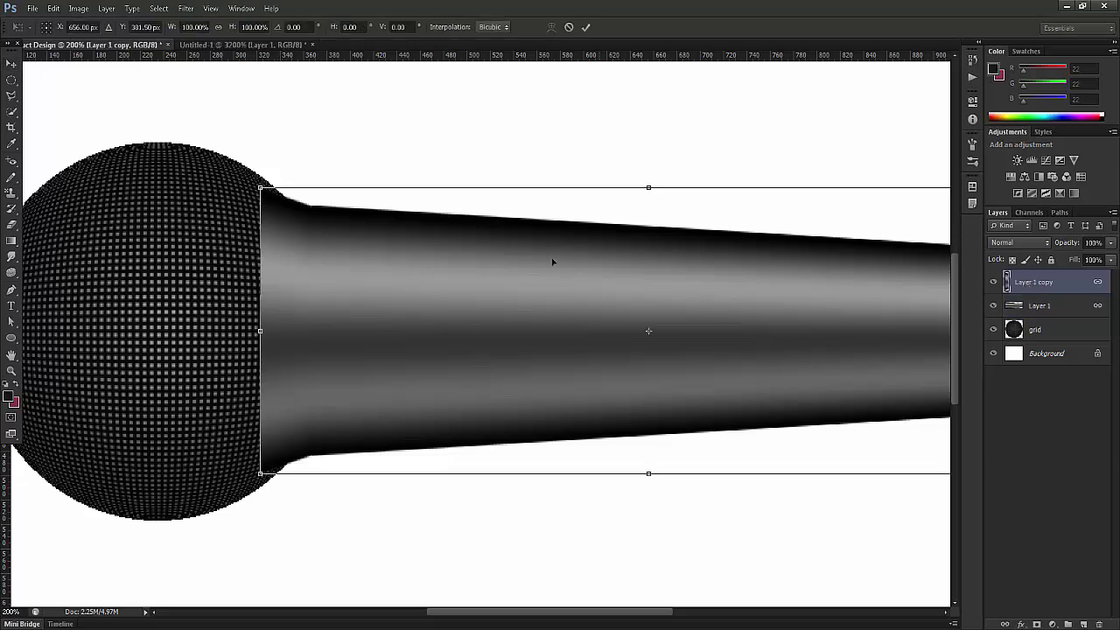
key("Return")
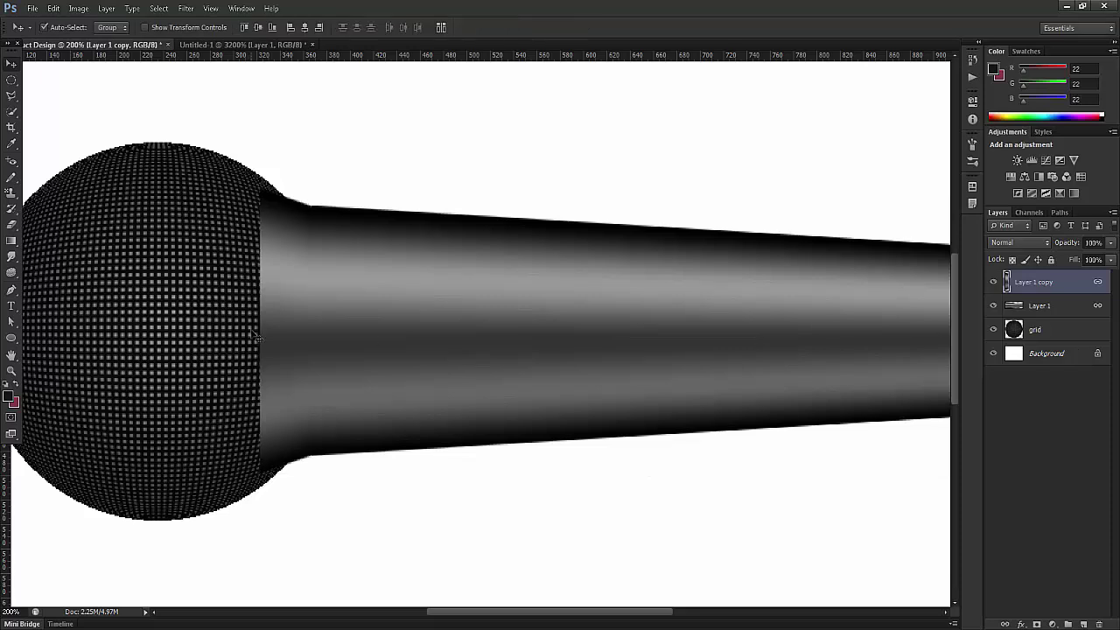
key("ctrl+t")
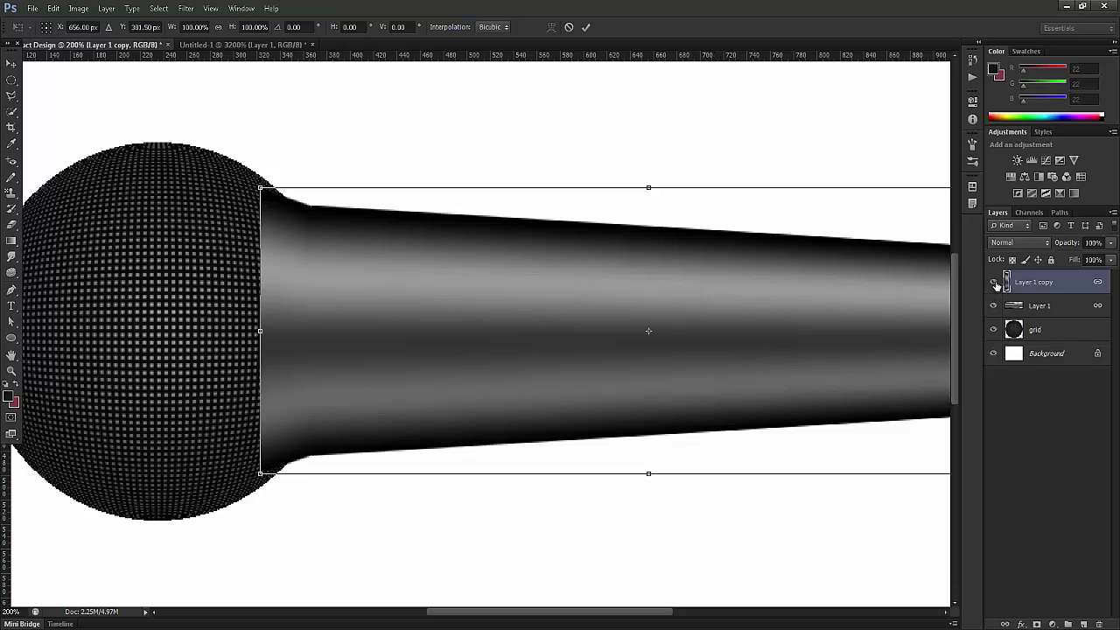
key("Return")
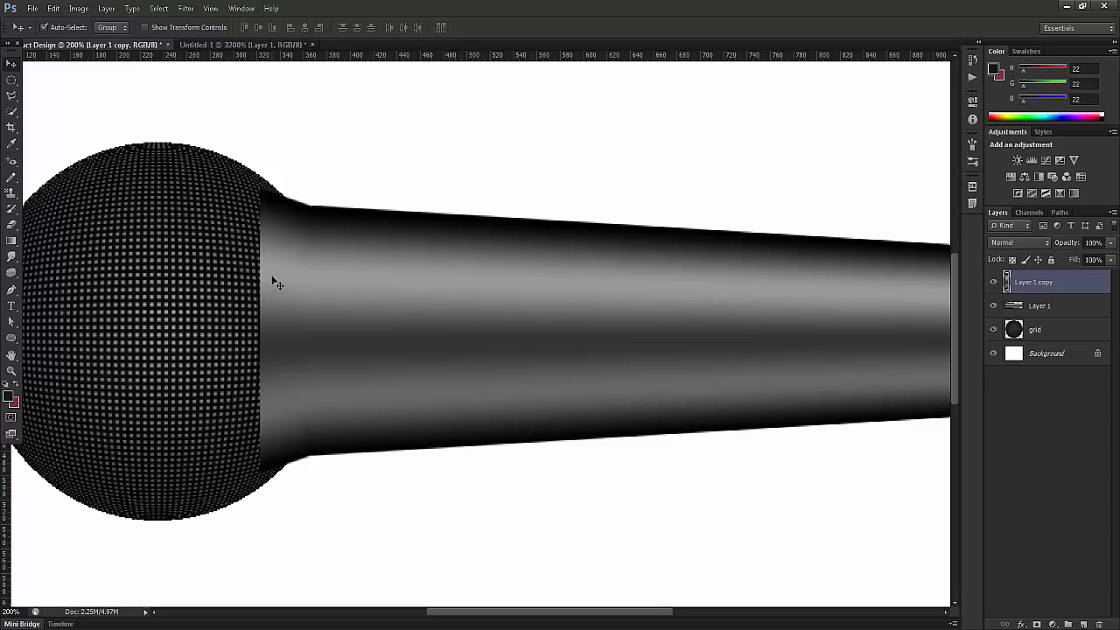
key("ctrl+t")
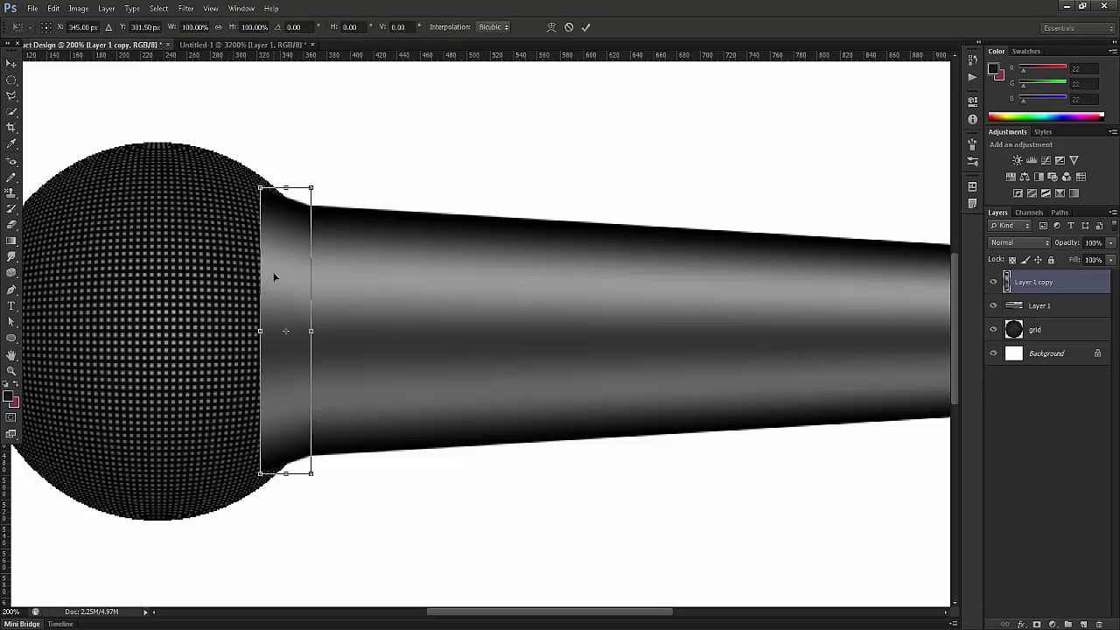
right_click(274, 278)
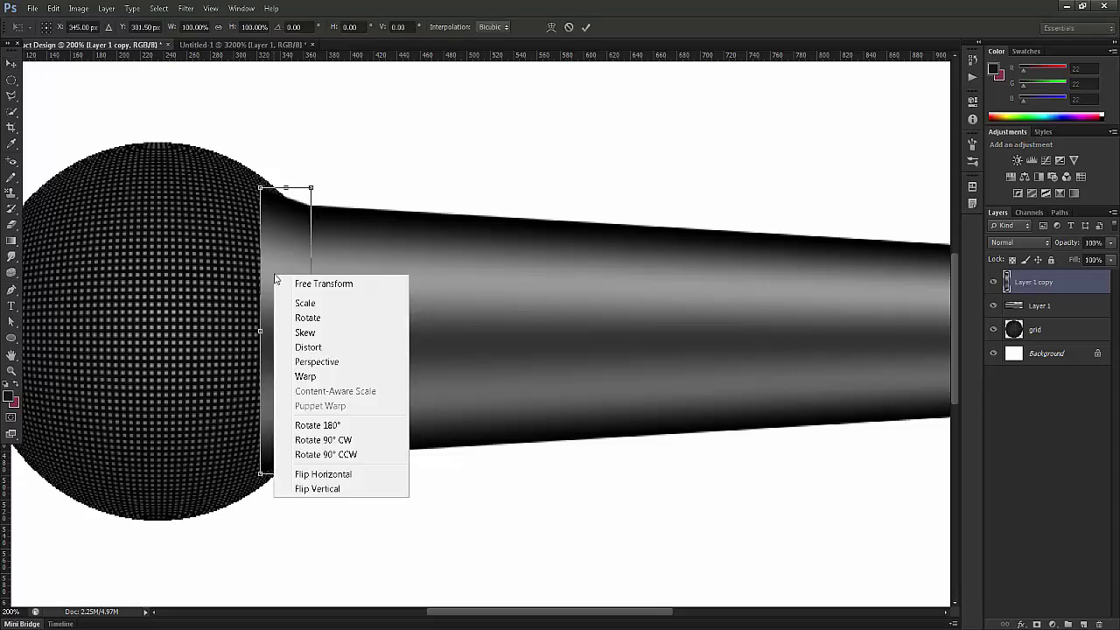
left_click(298, 364)
left_click_drag(260, 187, 262, 179)
key("Return")
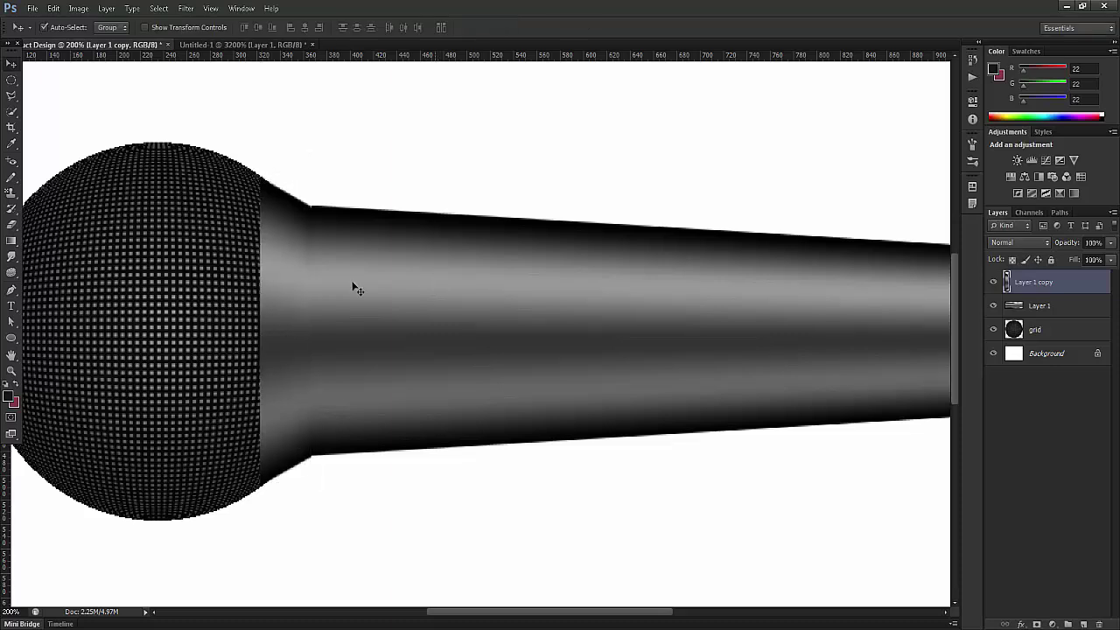
Step: Refine the perspective flare so the collar skews -3° and stretches to 101.7% height
key("ctrl+t")
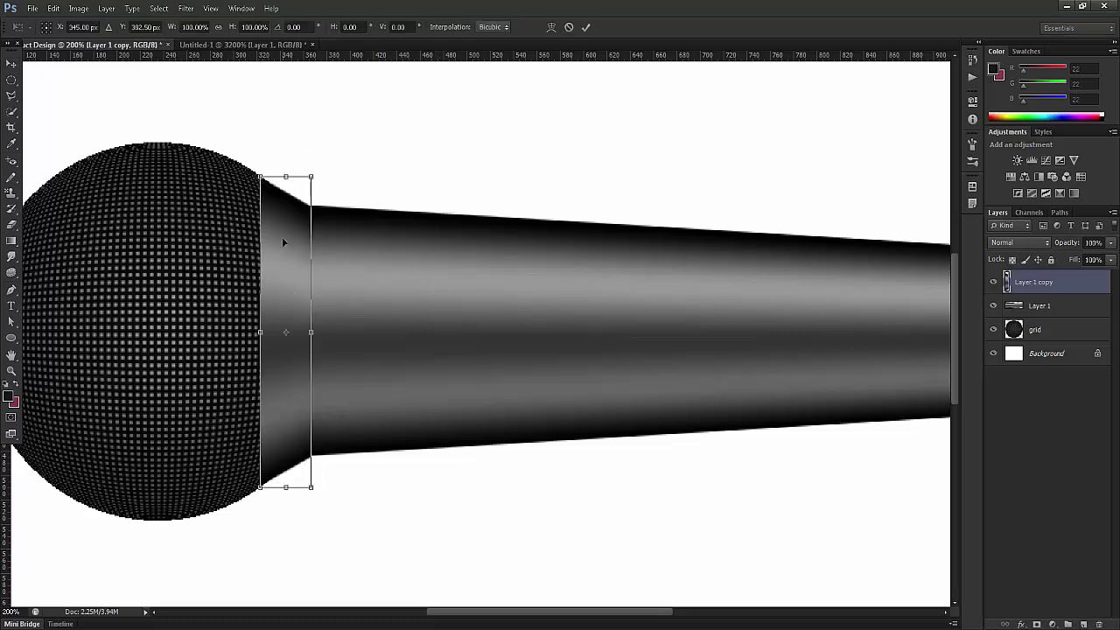
right_click(283, 240)
left_click(316, 328)
scroll(245, 200, "up", 1)
scroll(394, 272, "left", 3)
scroll(412, 285, "up", 2)
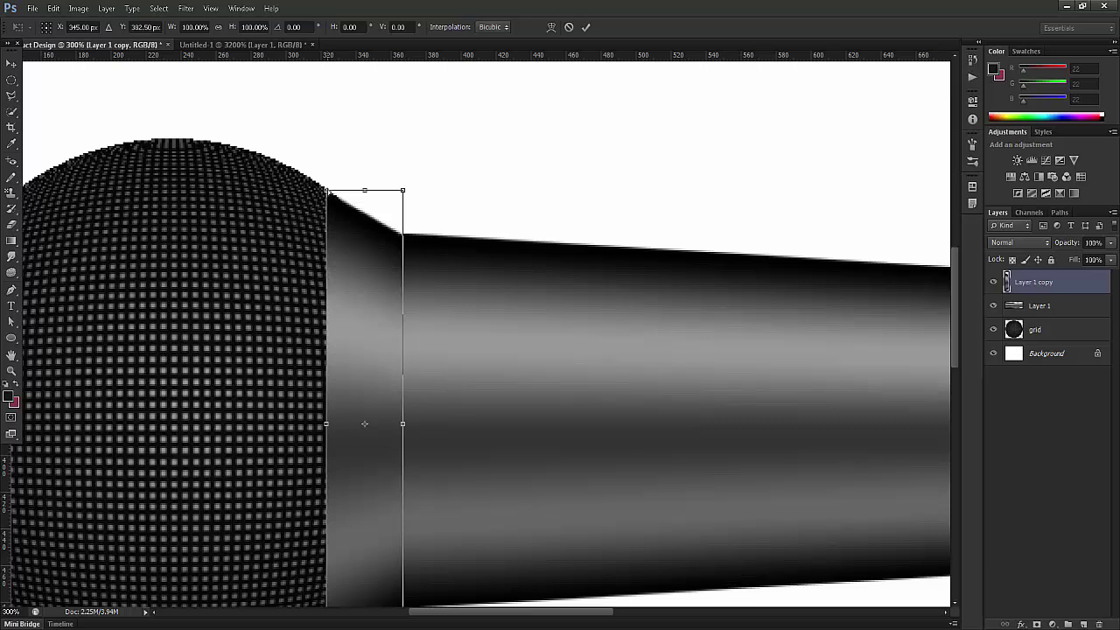
left_click_drag(326, 190, 325, 187)
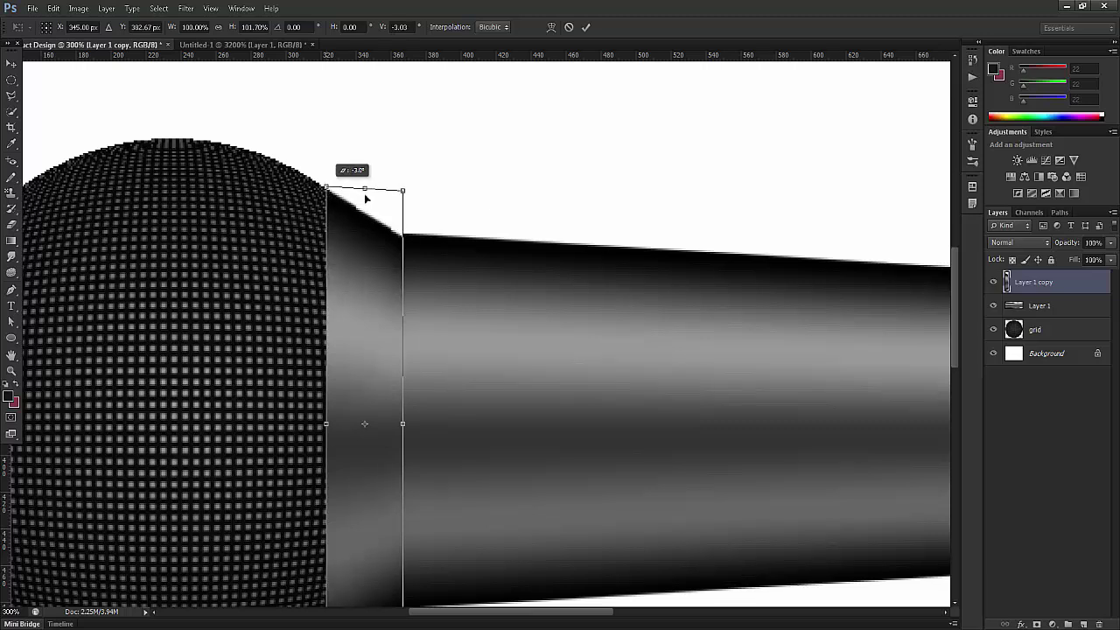
key("Return")
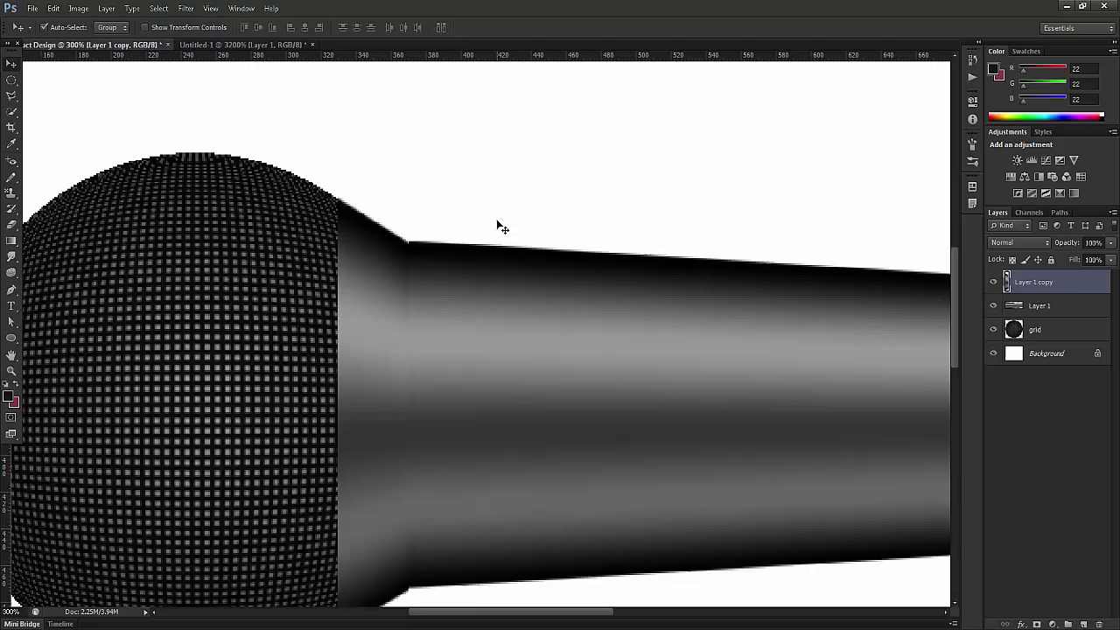
key("ctrl+1")
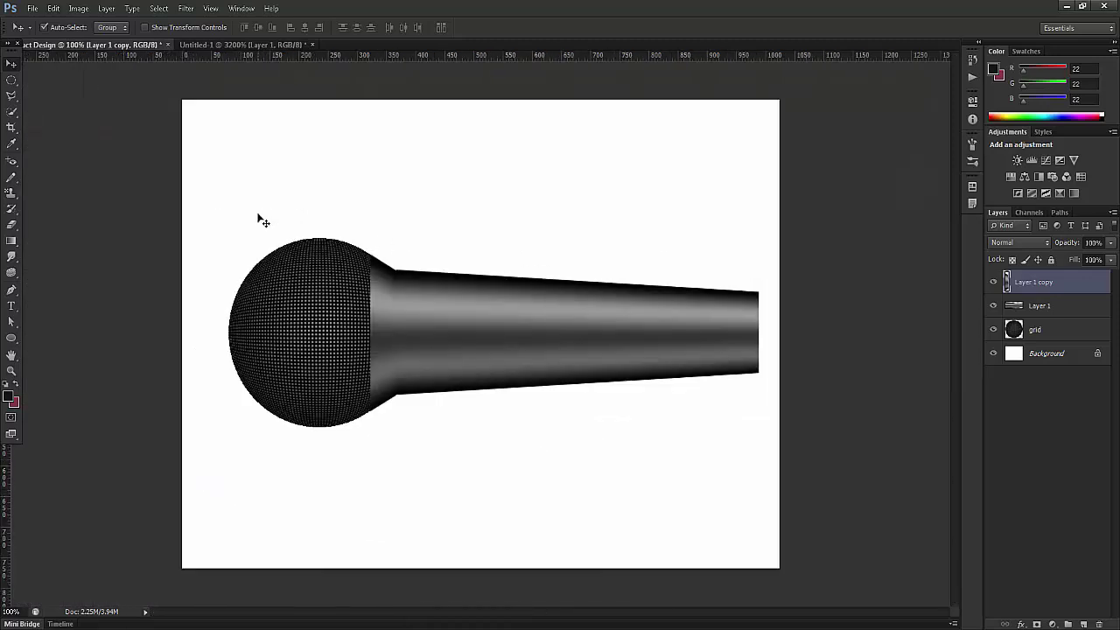
left_click_drag(15, 83, 80, 82)
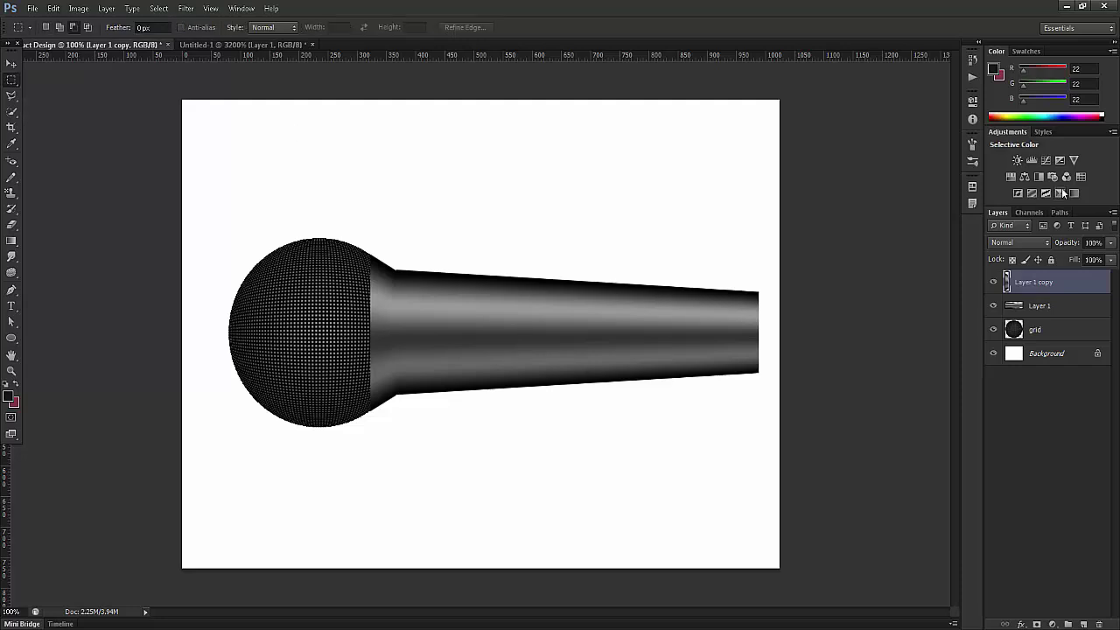
Step: Add a new empty layer and marquee a 17×296 px strip down the head's centre
left_click(1084, 624)
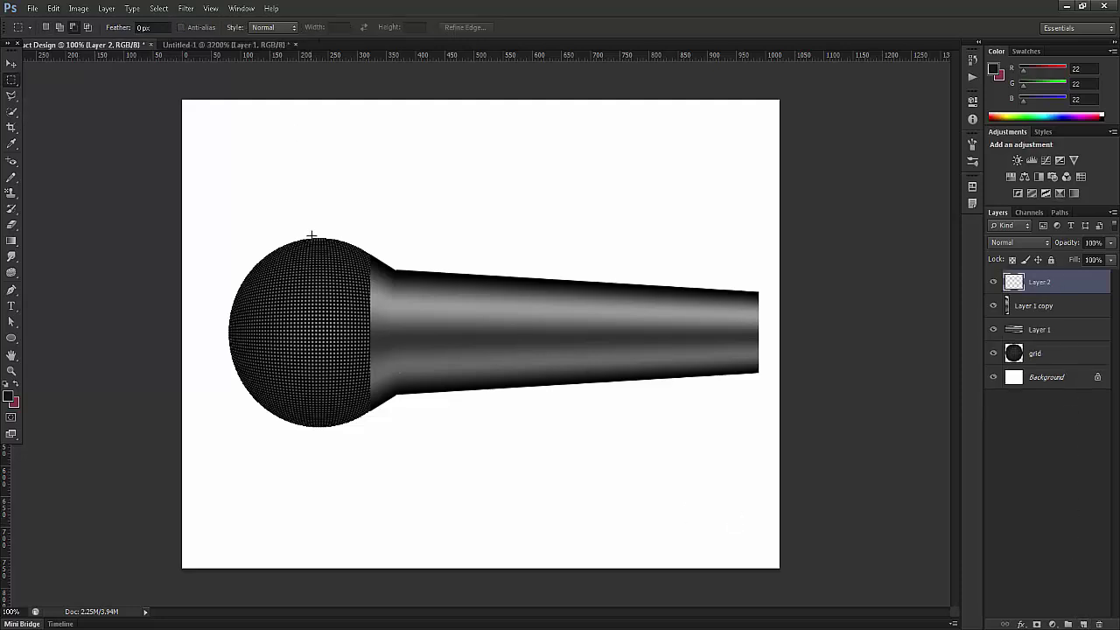
left_click_drag(313, 236, 320, 427)
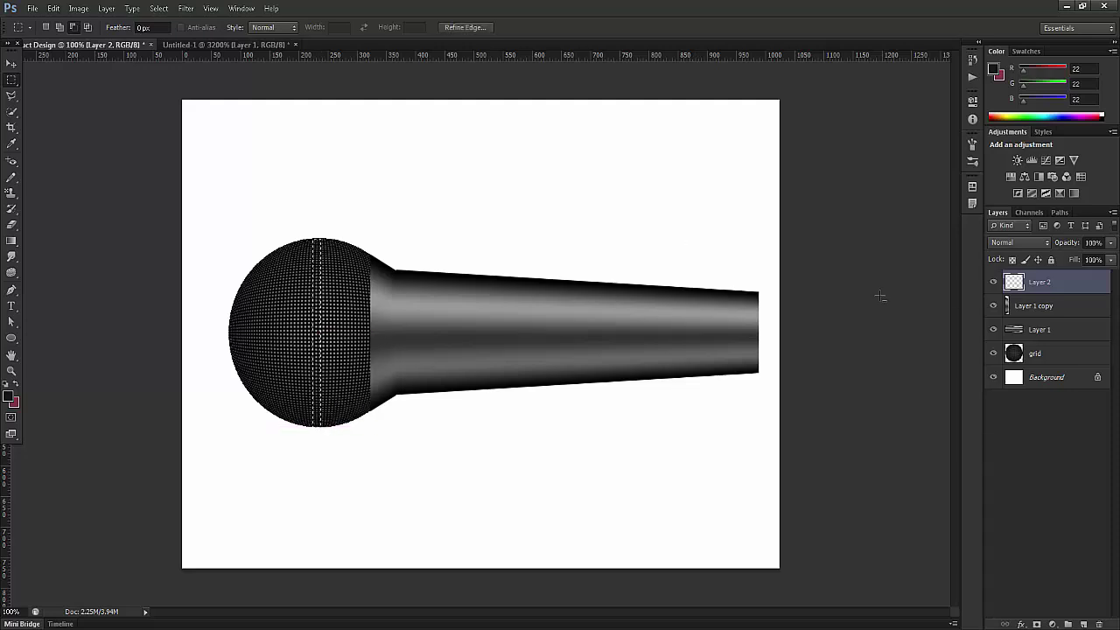
Step: Load a metallic gradient preset and remove its extra colour stops
key("g")
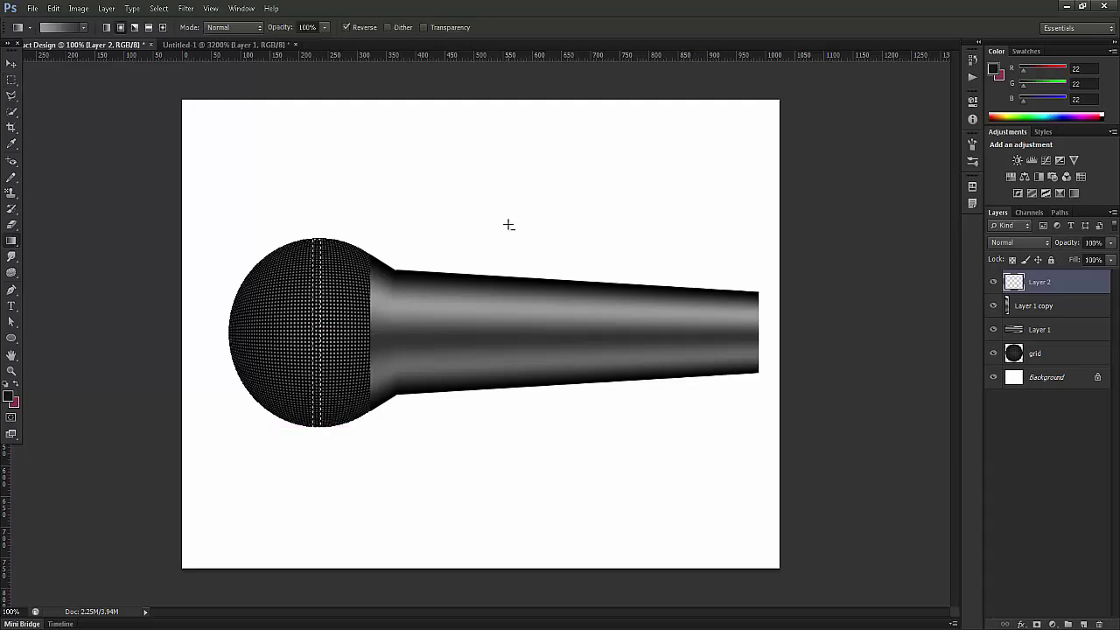
left_click(58, 29)
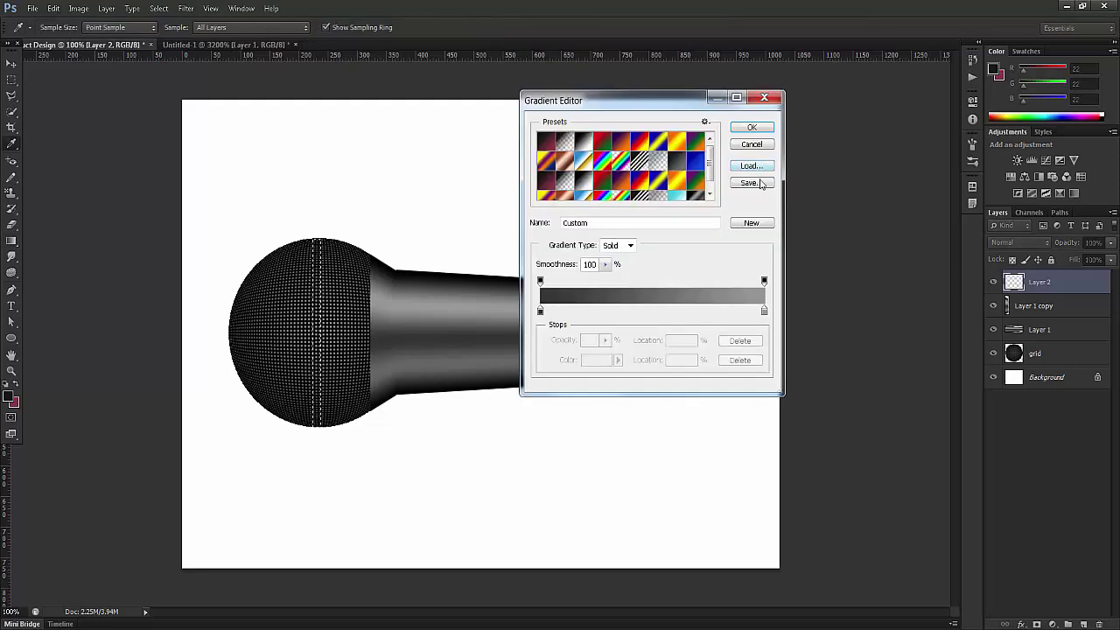
scroll(709, 172, "down", 2)
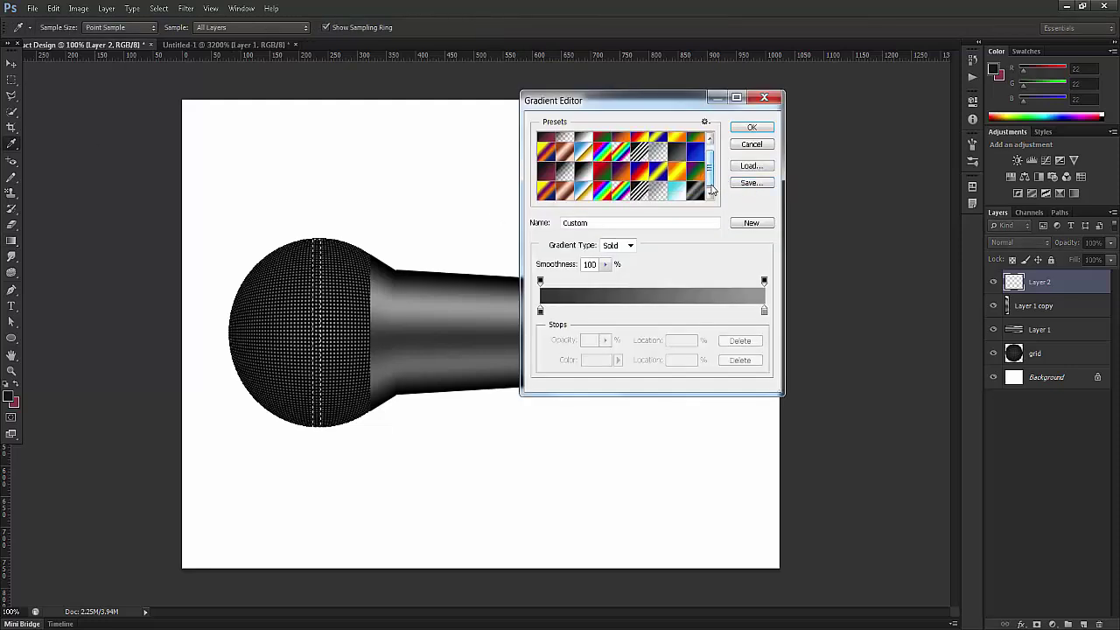
left_click(698, 193)
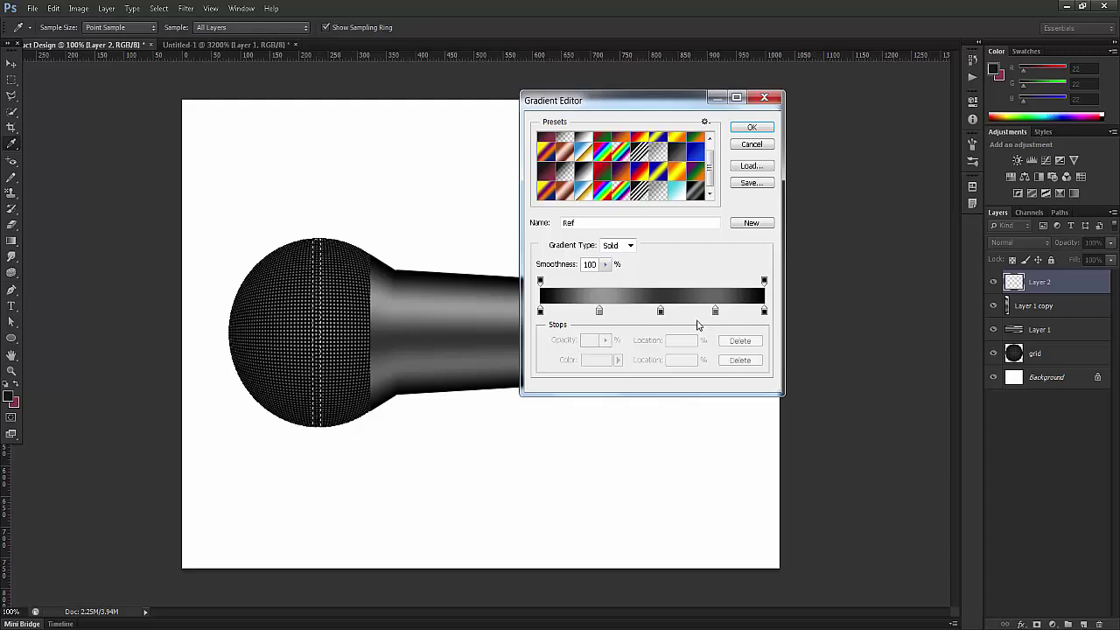
left_click_drag(764, 312, 771, 368)
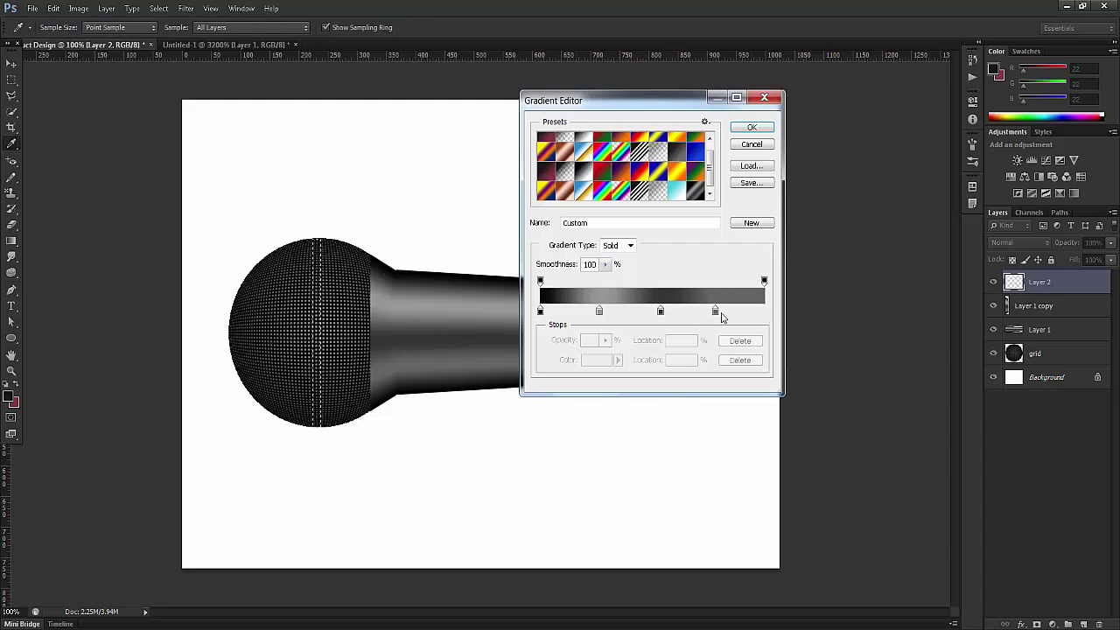
left_click_drag(716, 312, 713, 359)
left_click_drag(661, 313, 789, 320)
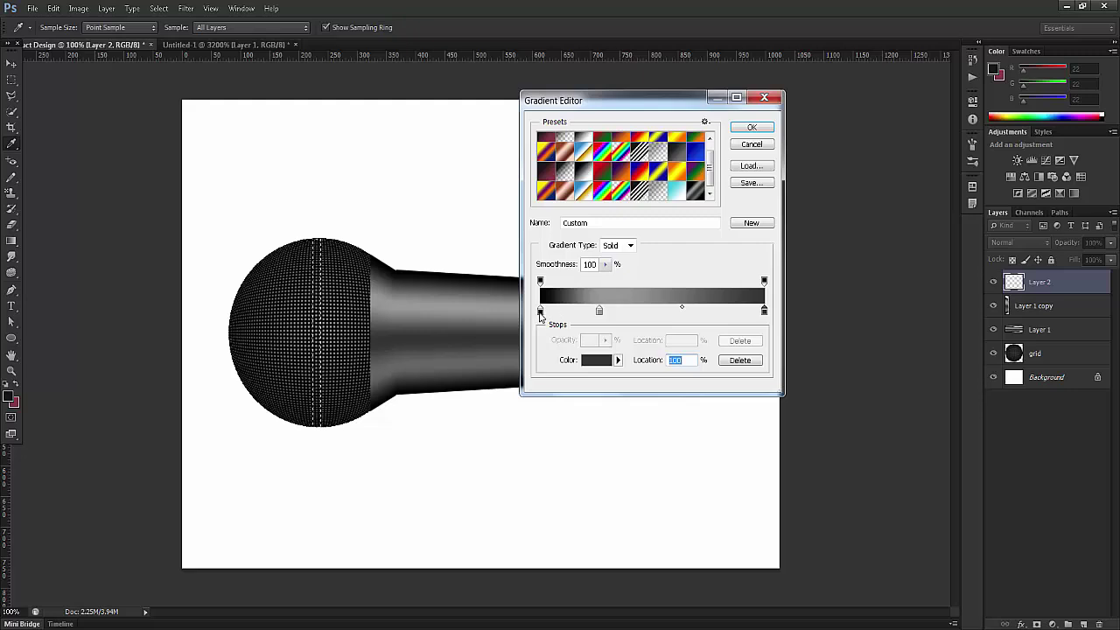
Step: Set black and darker grey stops, fill the centre strip with the gradient, and deselect
left_click(539, 313)
left_click(718, 312)
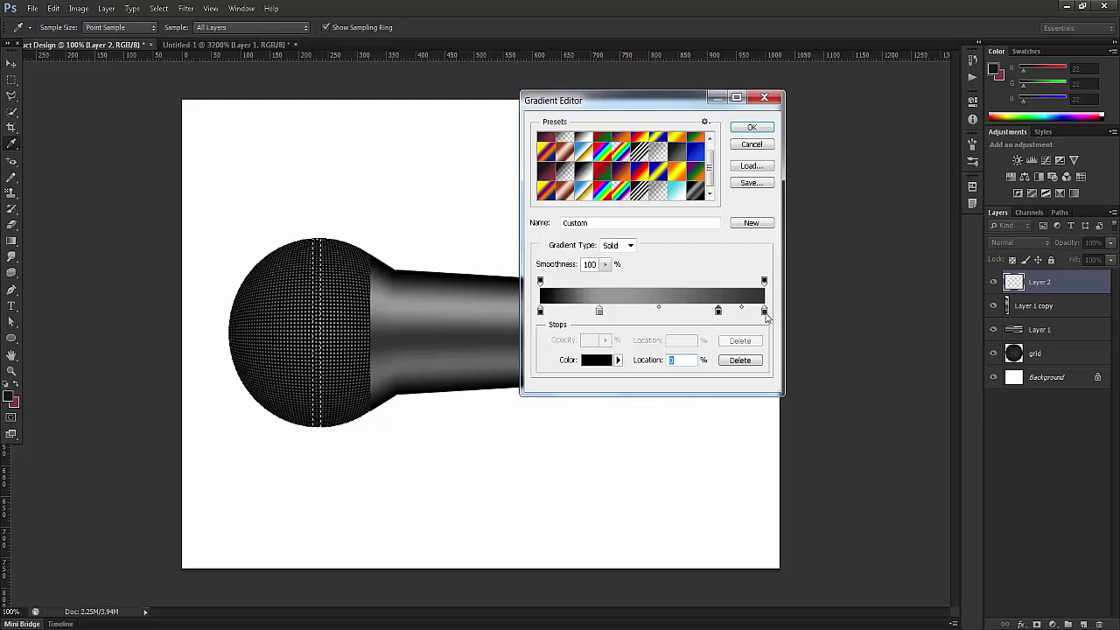
mouse_move(765, 313)
left_mouse_down()
mouse_move(746, 343)
mouse_move(764, 313)
left_mouse_up()
left_click_drag(600, 314, 654, 318)
left_click(604, 361)
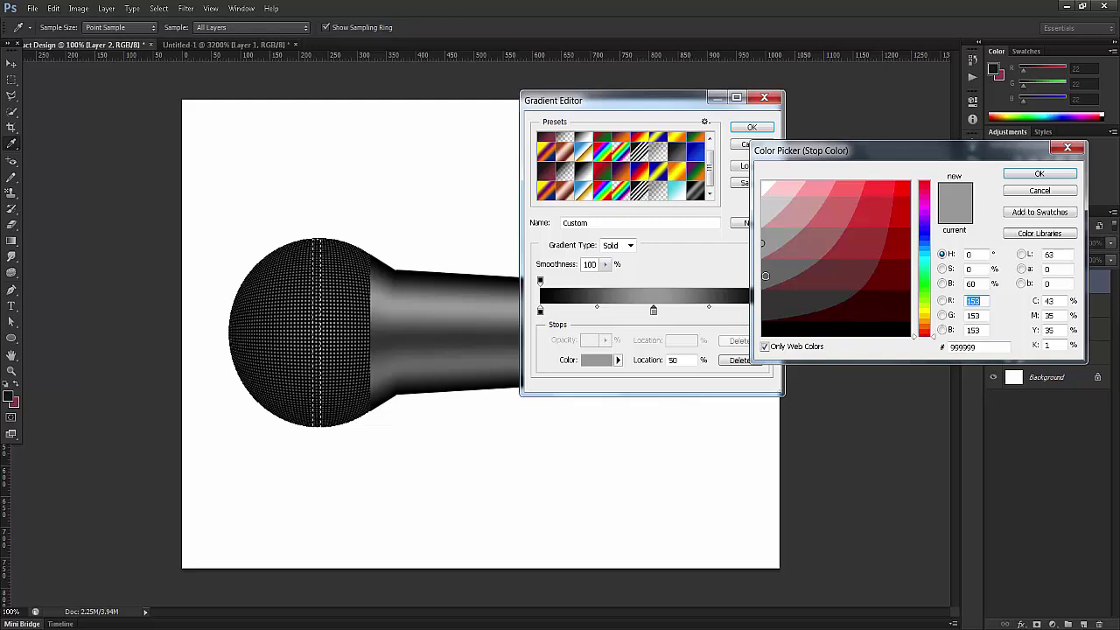
left_click(759, 280)
left_click(1040, 173)
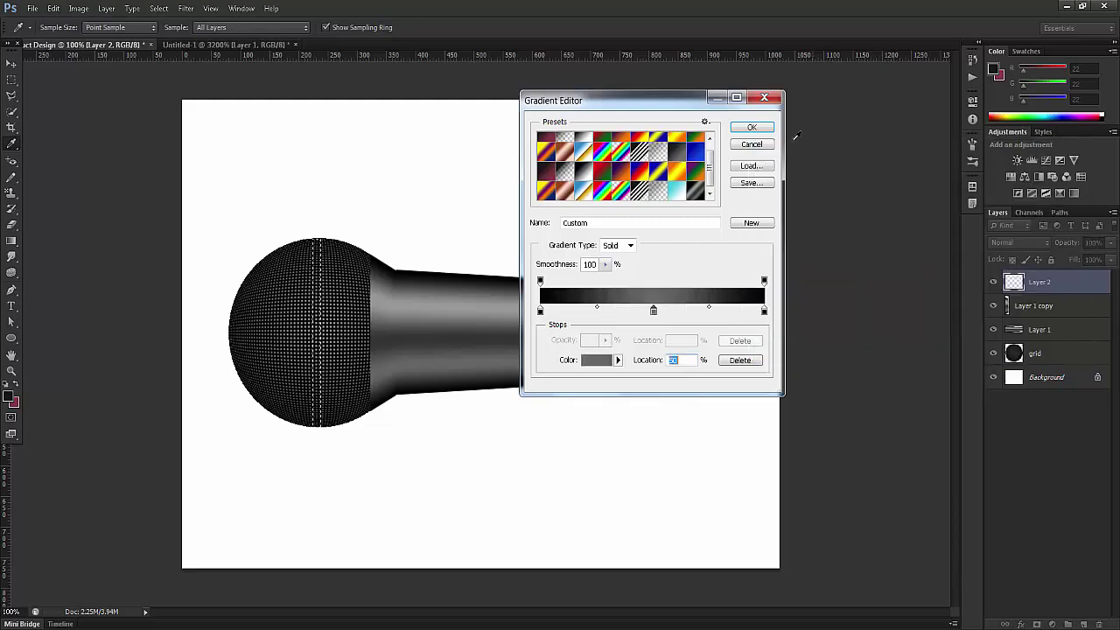
left_click(752, 128)
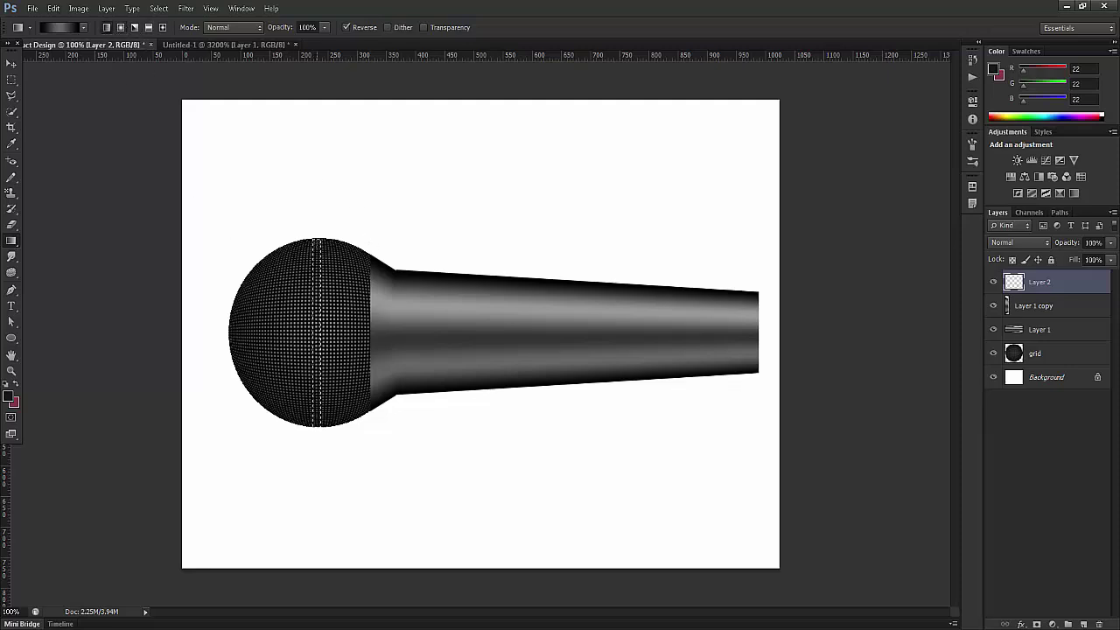
left_click_drag(317, 238, 324, 438)
key("ctrl+d")
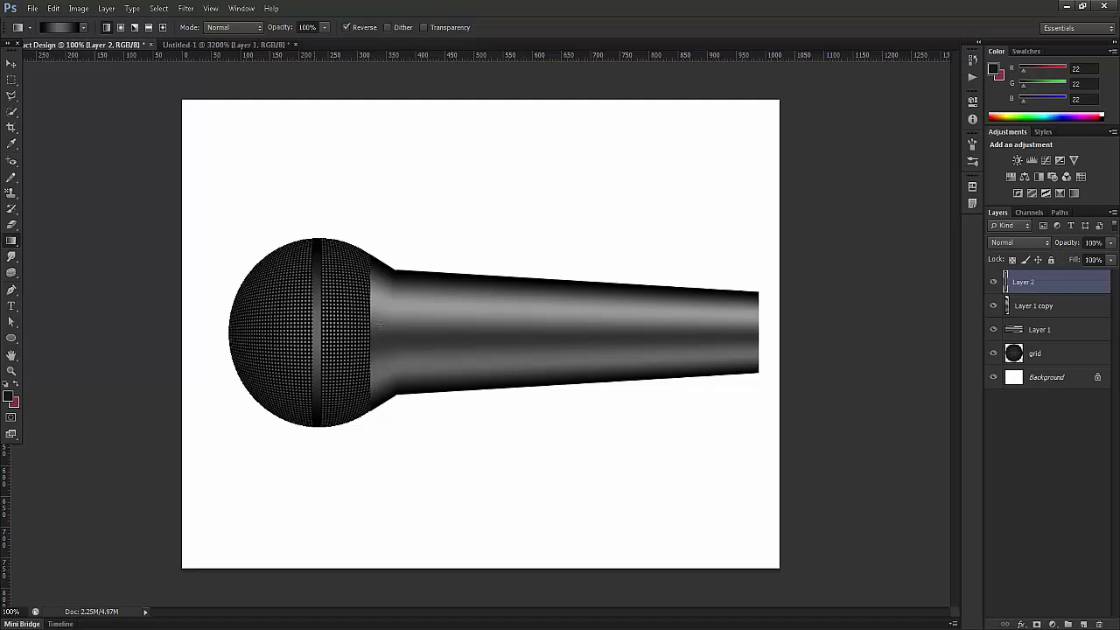
Step: Add a Bevel & Emboss effect to Layer 2 with a 2 px size
left_click(994, 282)
left_click(994, 282)
left_click(1020, 624)
left_click(1044, 483)
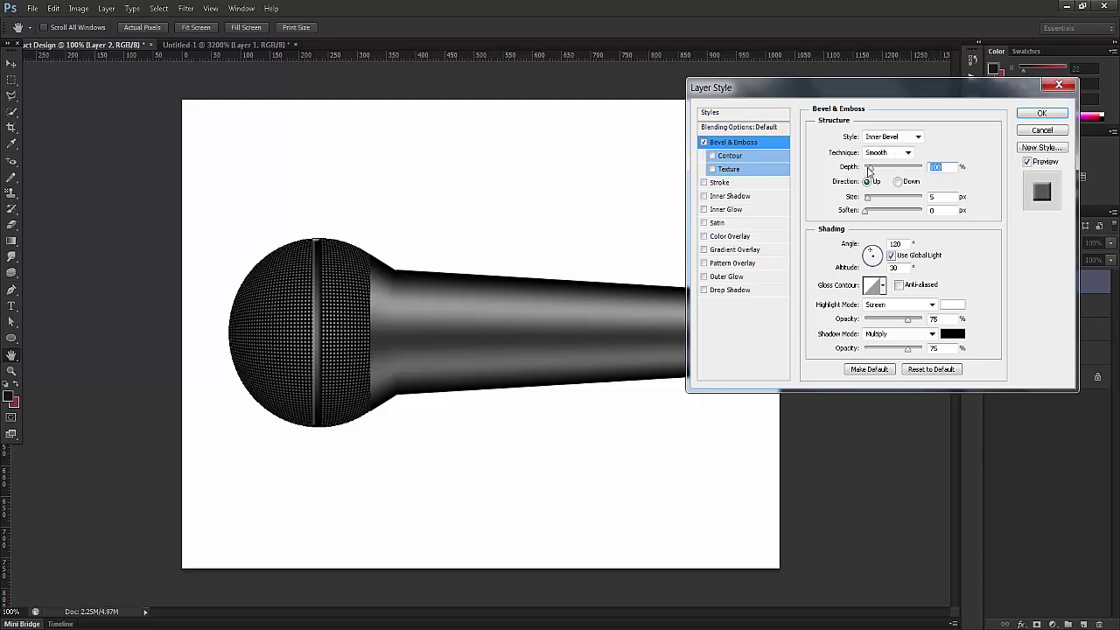
left_click_drag(870, 169, 874, 169)
left_click(856, 193)
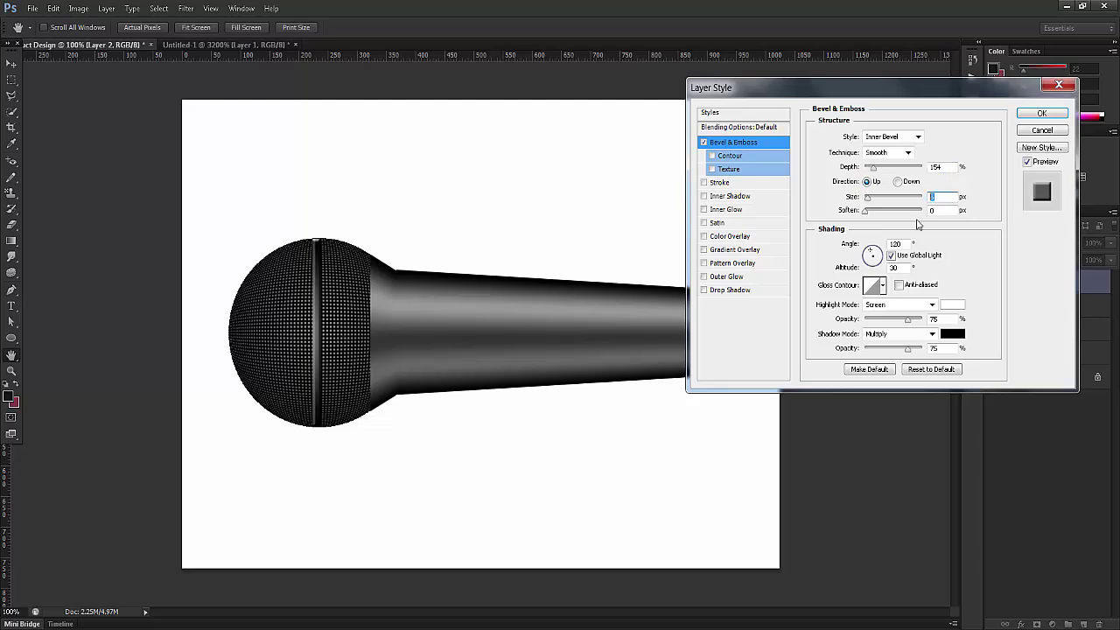
type("2")
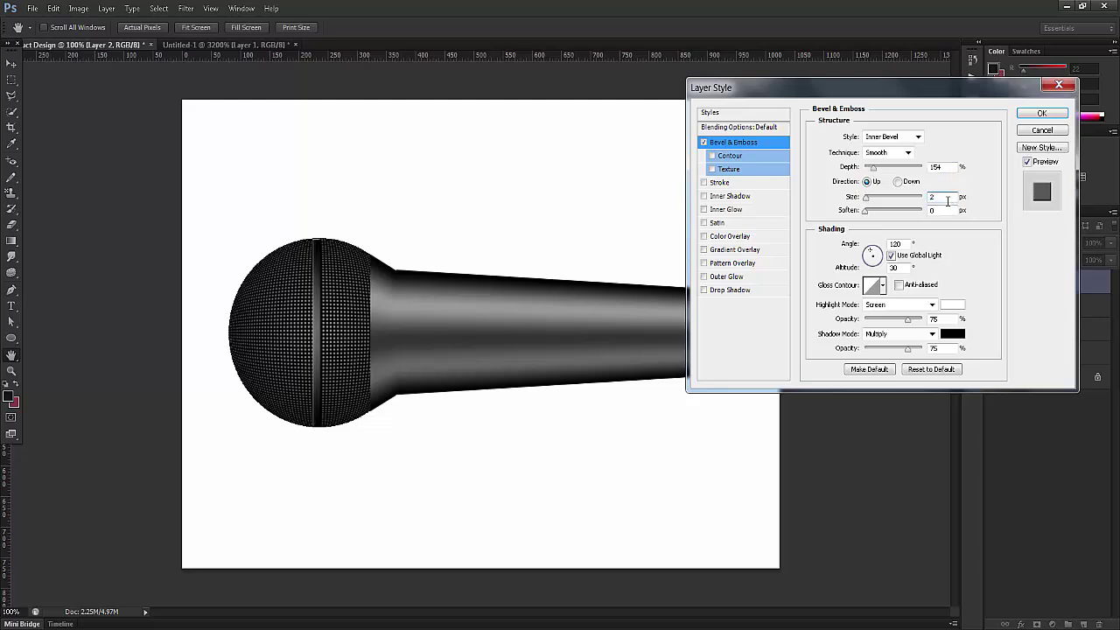
key("Tab")
Step: Turn off Global Light, set angle 96, choose a gloss contour, and deepen the bevel to 348
left_click(891, 256)
left_click_drag(879, 262, 872, 255)
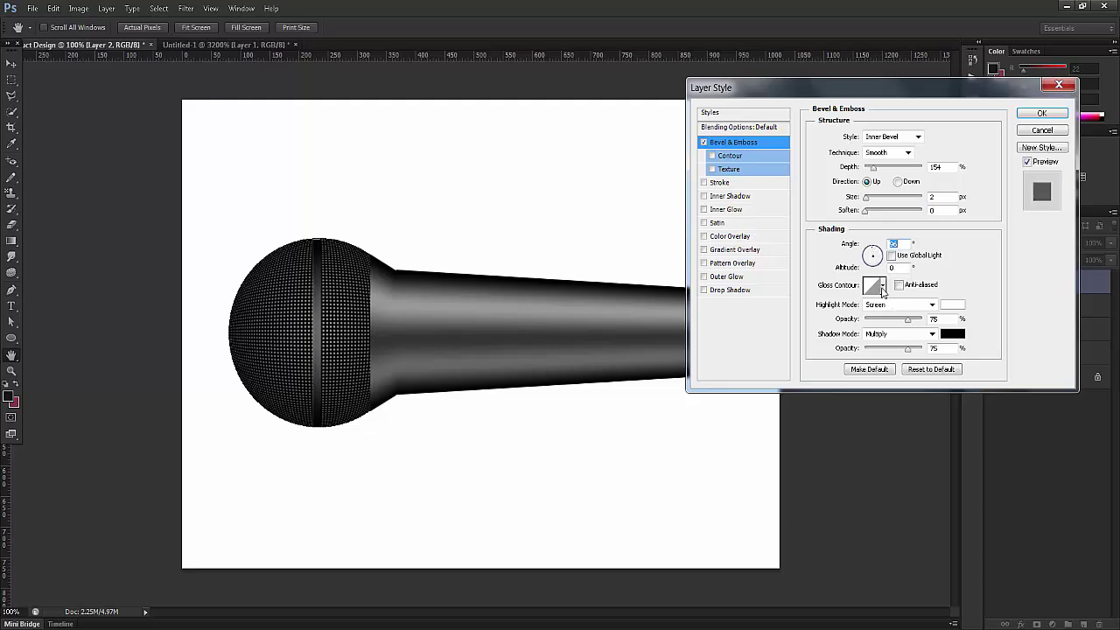
left_click(881, 288)
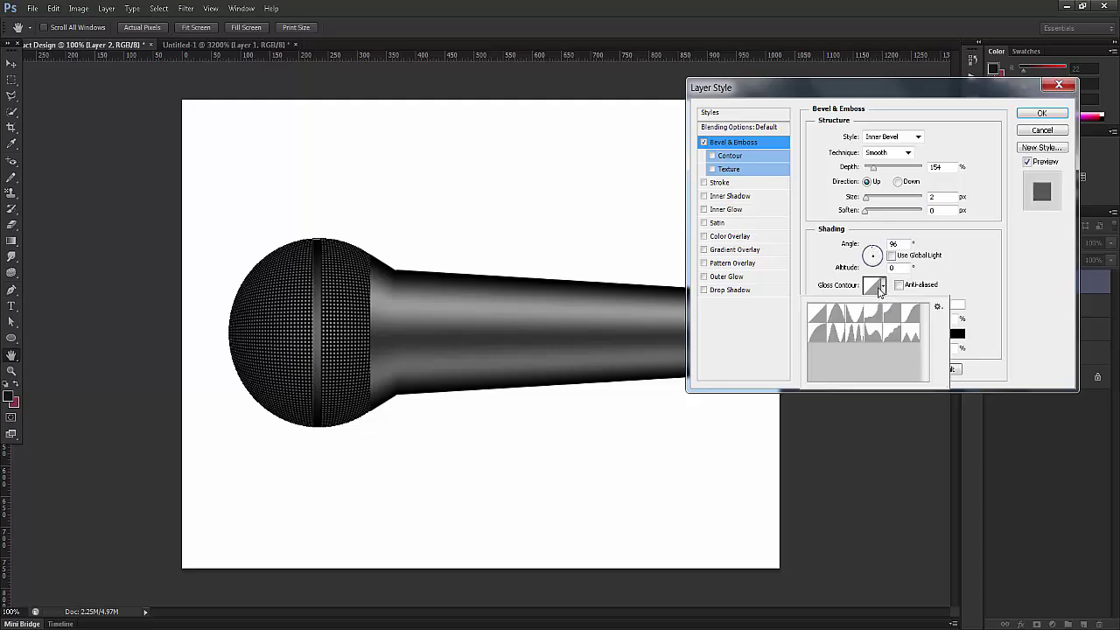
left_click(911, 336)
left_click(854, 335)
left_click(913, 337)
left_click(967, 275)
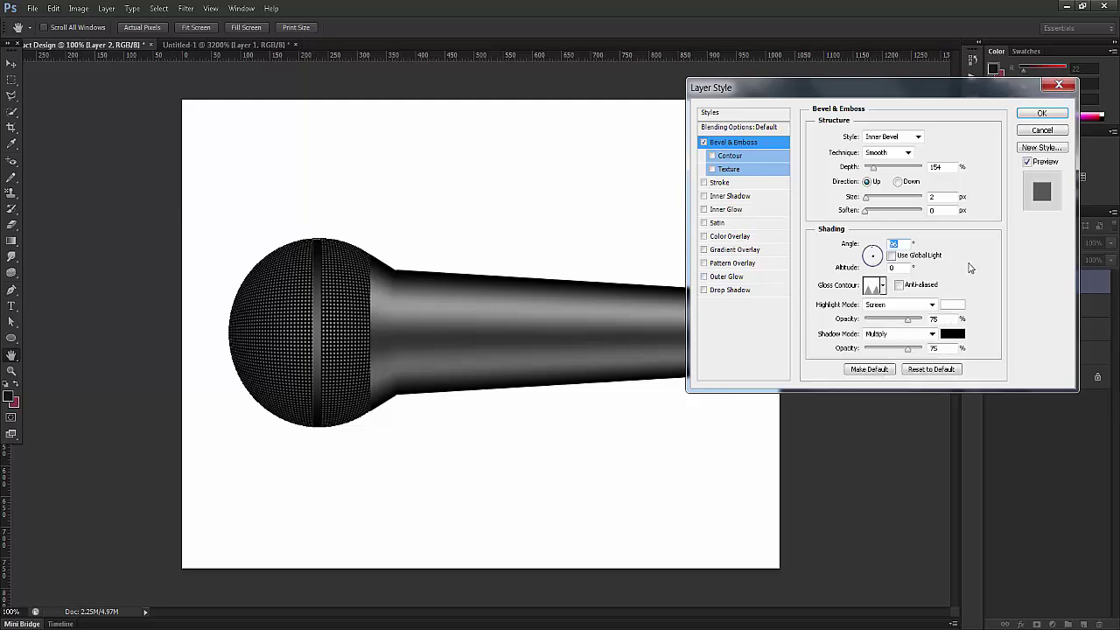
left_click_drag(884, 166, 891, 173)
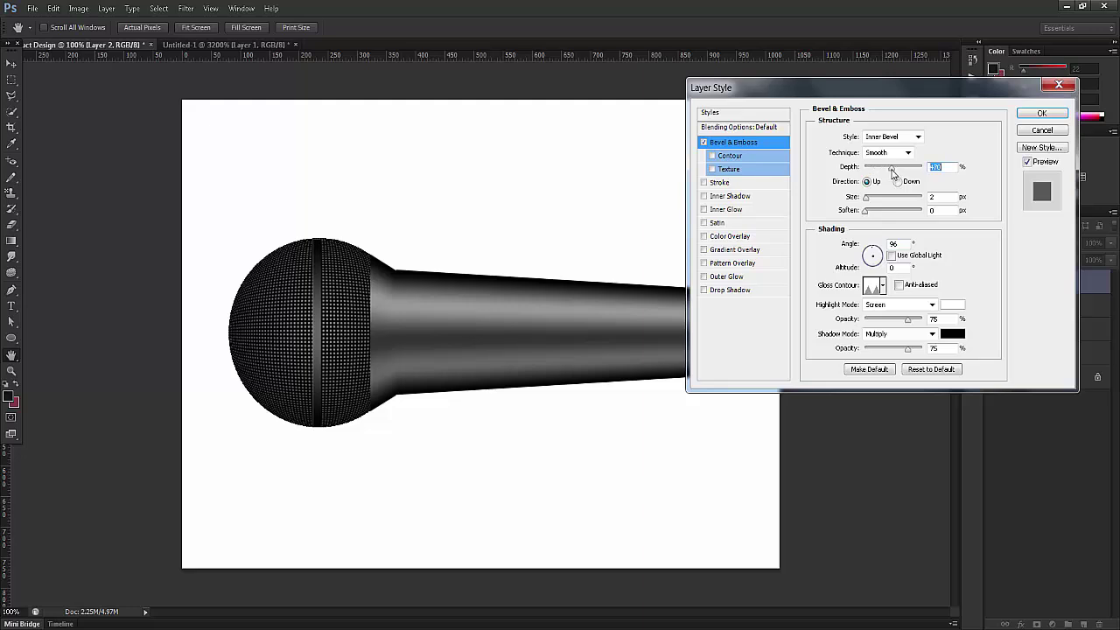
left_click(1032, 115)
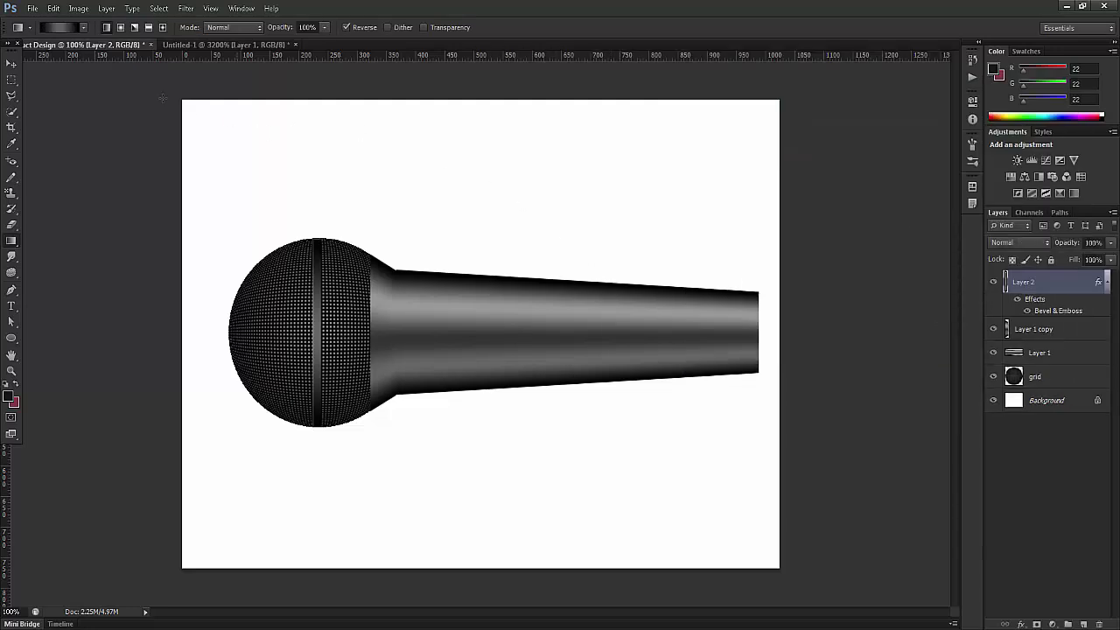
left_click(11, 64)
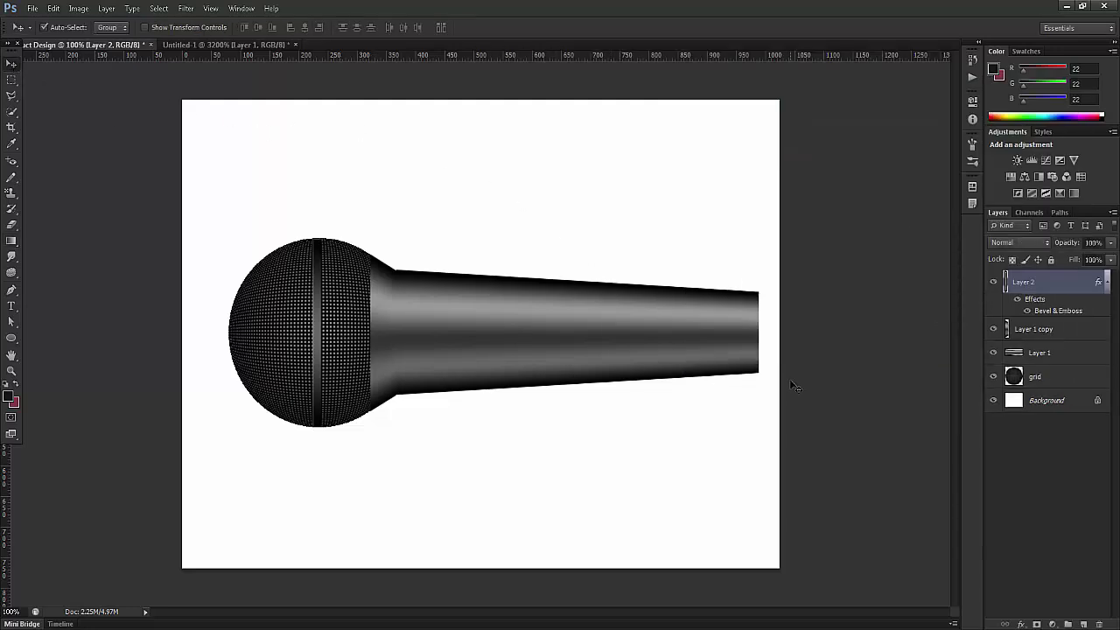